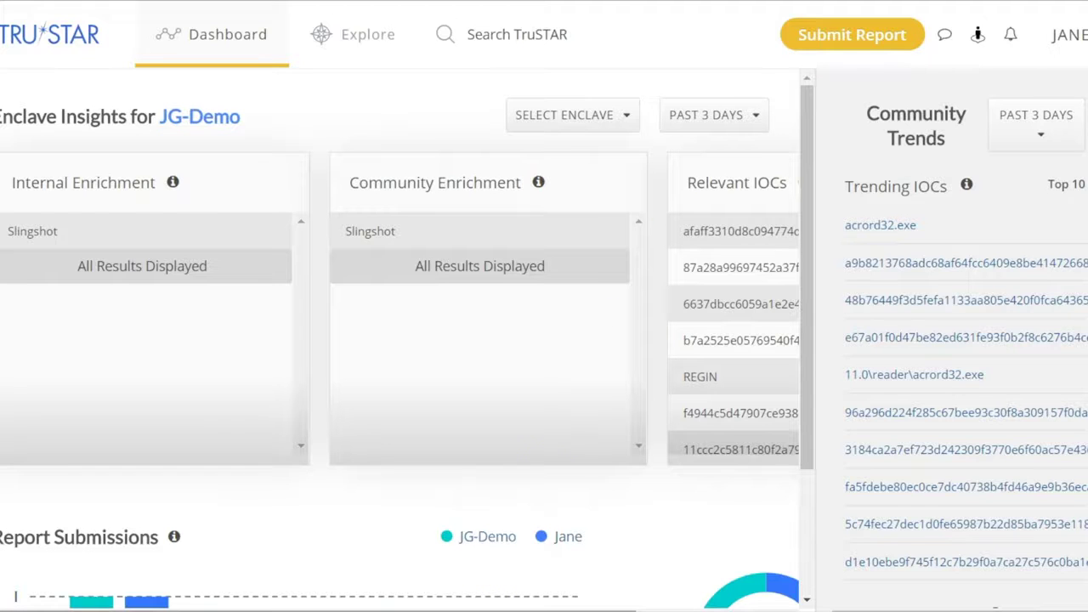
Step: Check the available enclaves, then filter the JG-Demo enclave insights to the past 30 days
{"action": "scroll", "coordinate": [603, 606], "scroll_direction": "right", "scroll_amount": 5}
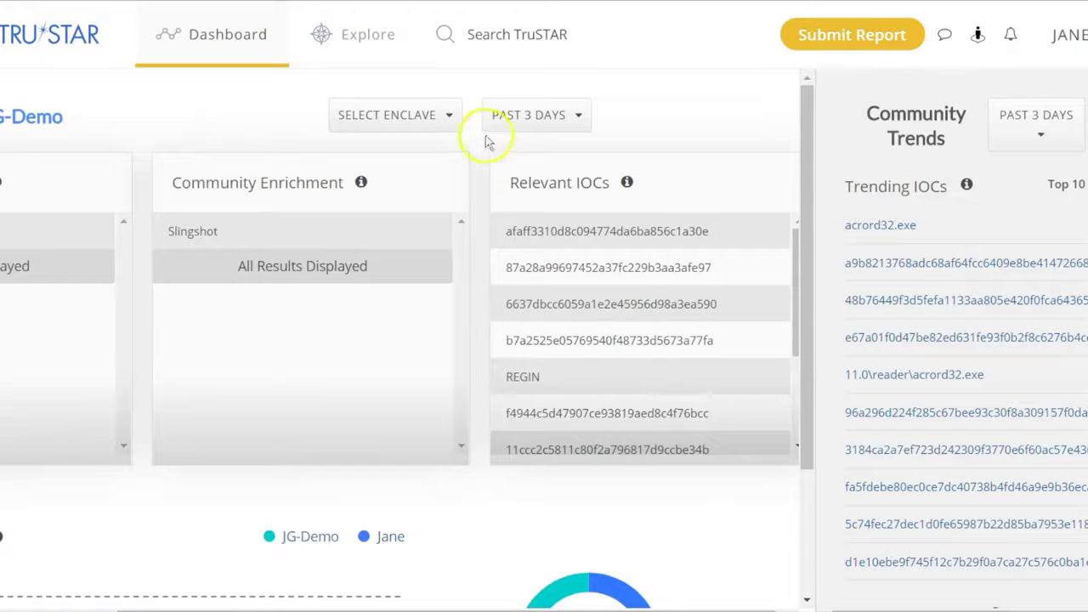
{"action": "left_click", "coordinate": [453, 123]}
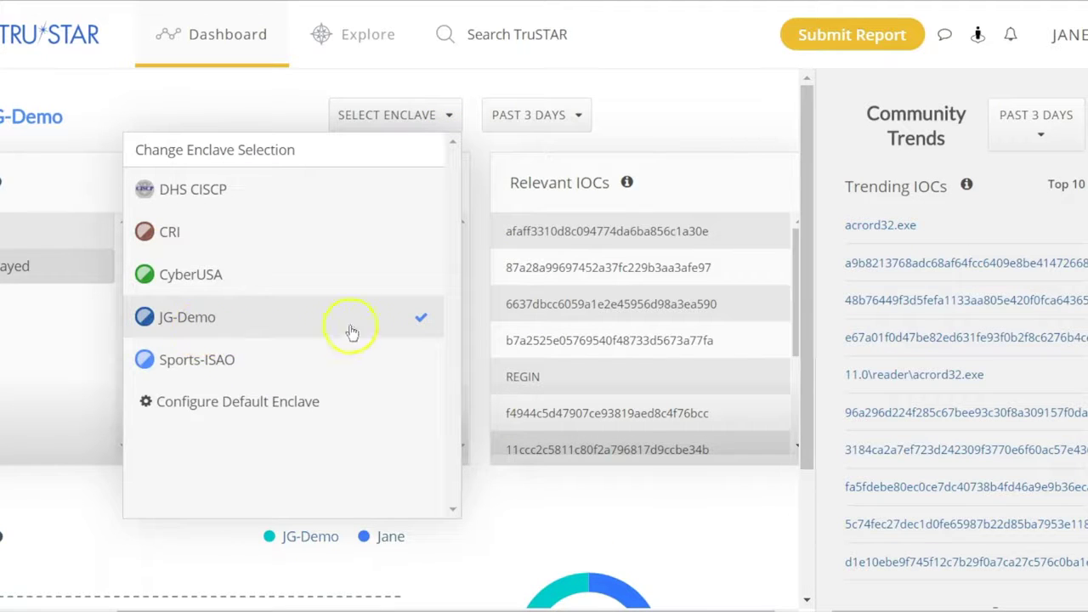
{"action": "left_click", "coordinate": [452, 114]}
{"action": "left_click", "coordinate": [585, 114]}
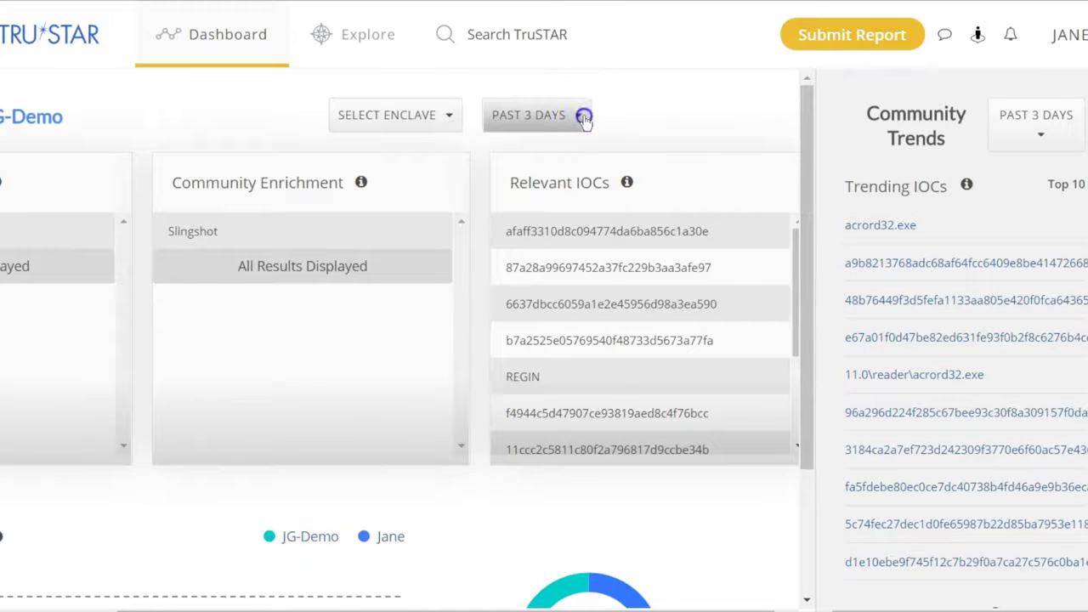
{"action": "left_click", "coordinate": [453, 291]}
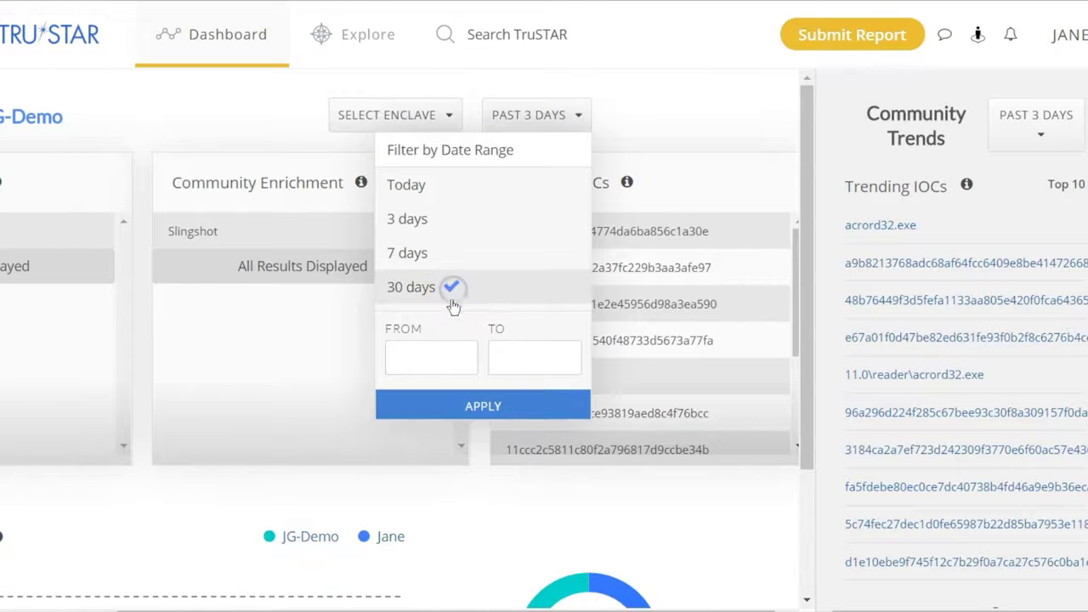
{"action": "left_click", "coordinate": [498, 407]}
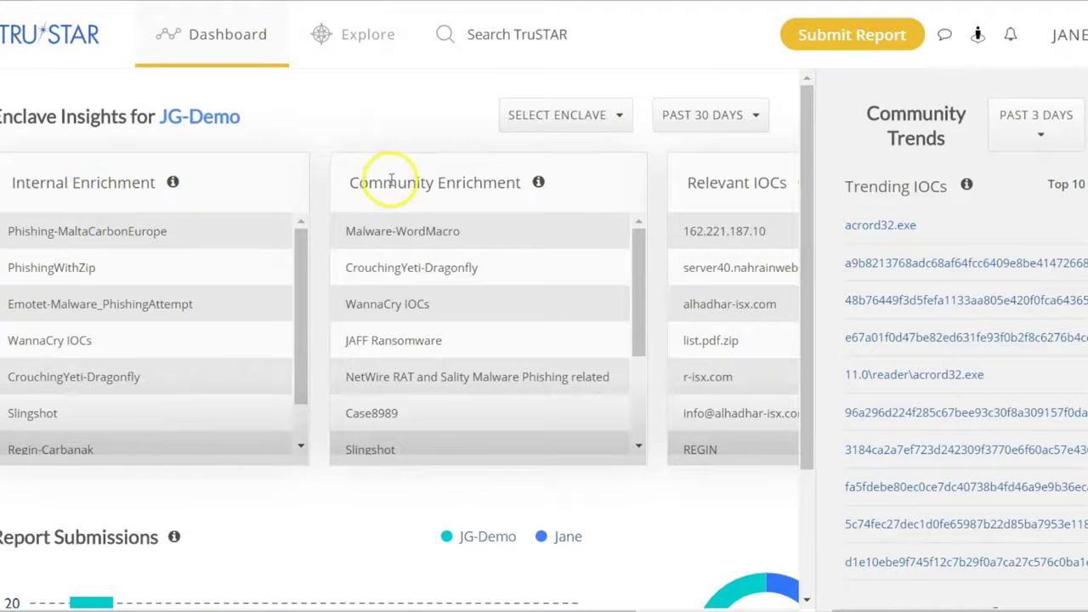
Step: Review the enrichment and relevant IOC lists, then the trending IOCs, malware and vulnerabilities in Community Trends
{"action": "scroll", "coordinate": [401, 595], "scroll_direction": "right", "scroll_amount": 3}
{"action": "scroll", "coordinate": [400, 354], "scroll_direction": "right", "scroll_amount": 4}
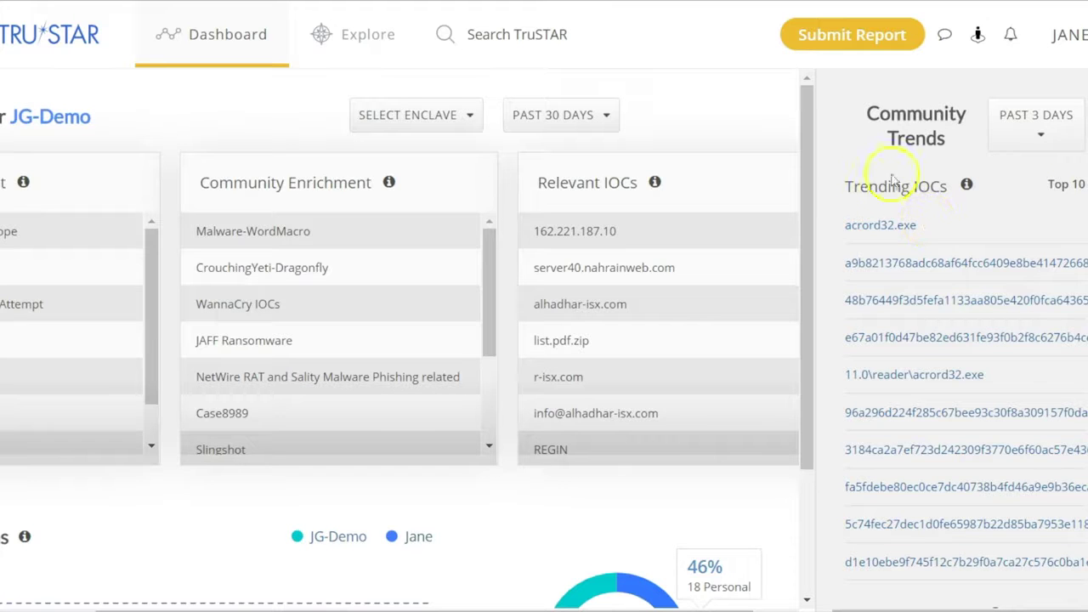
{"action": "scroll", "coordinate": [966, 341], "scroll_direction": "down", "scroll_amount": 5}
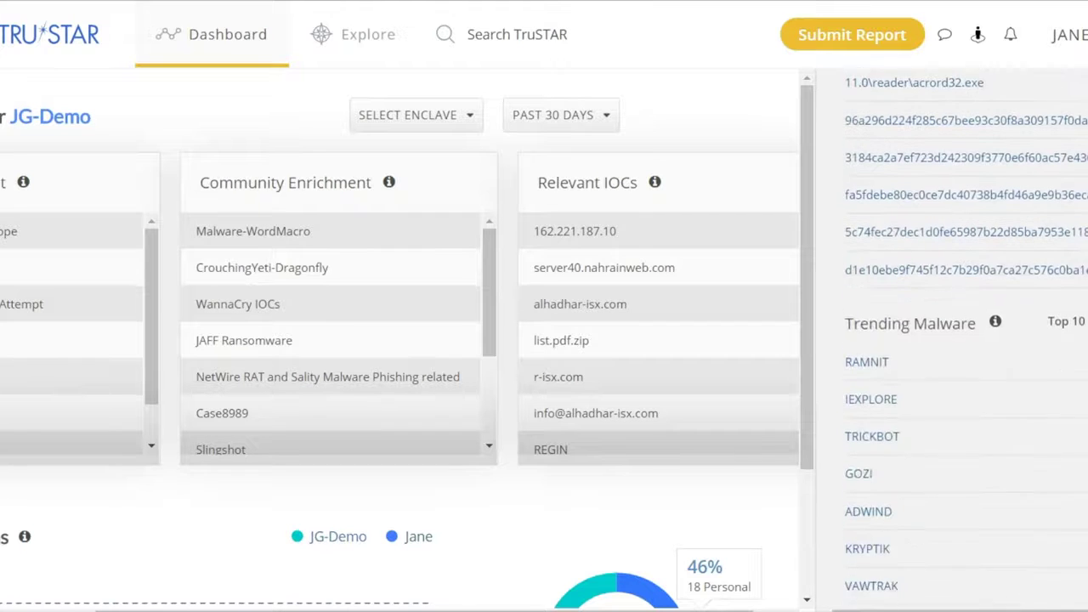
{"action": "scroll", "coordinate": [966, 340], "scroll_direction": "down", "scroll_amount": 5}
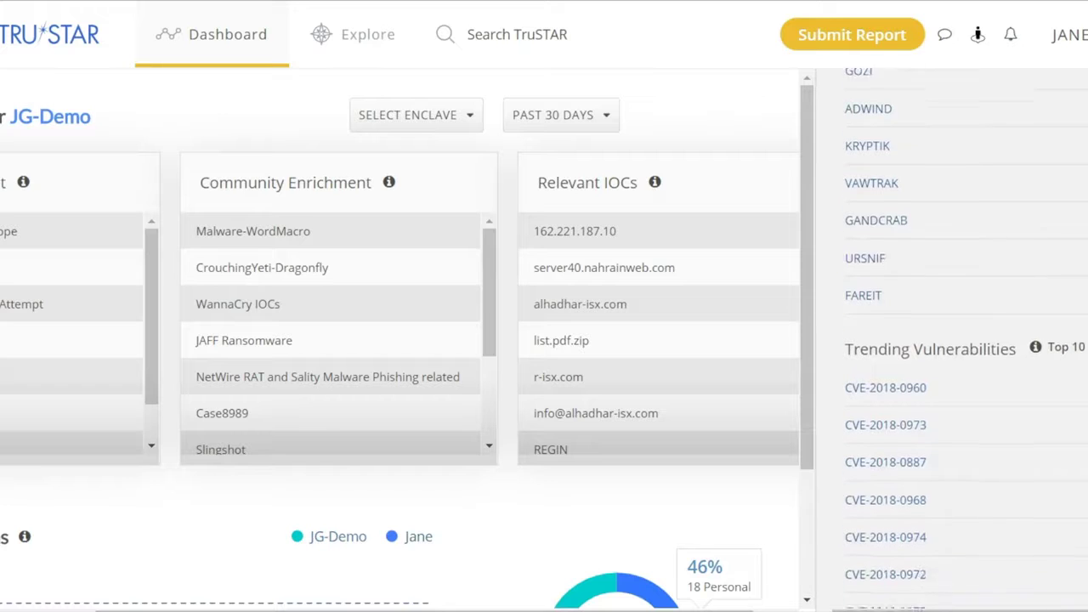
{"action": "scroll", "coordinate": [966, 340], "scroll_direction": "up", "scroll_amount": 10}
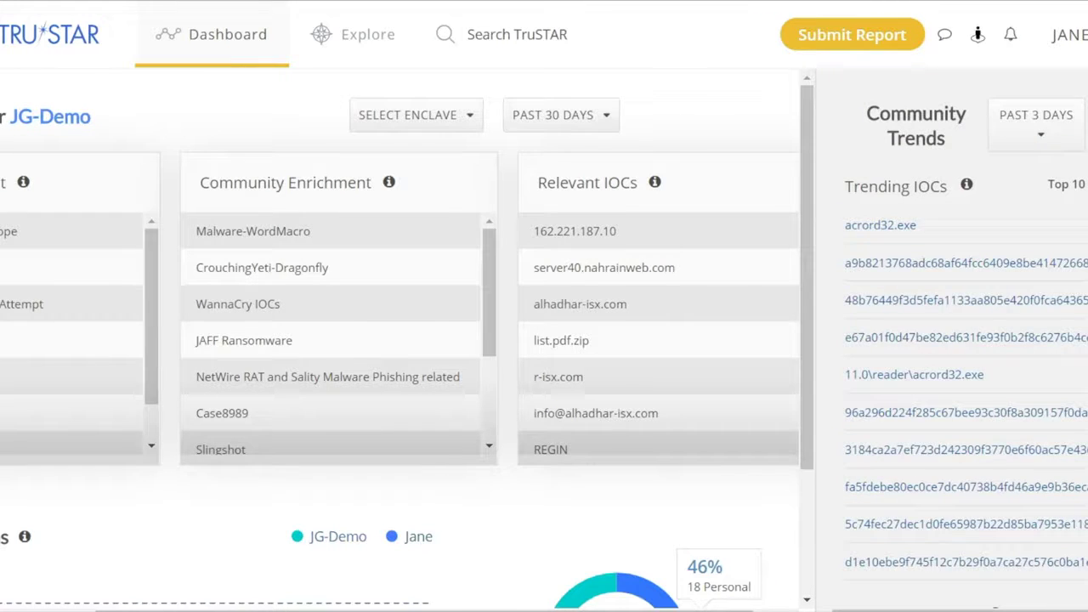
{"action": "left_click", "coordinate": [354, 35]}
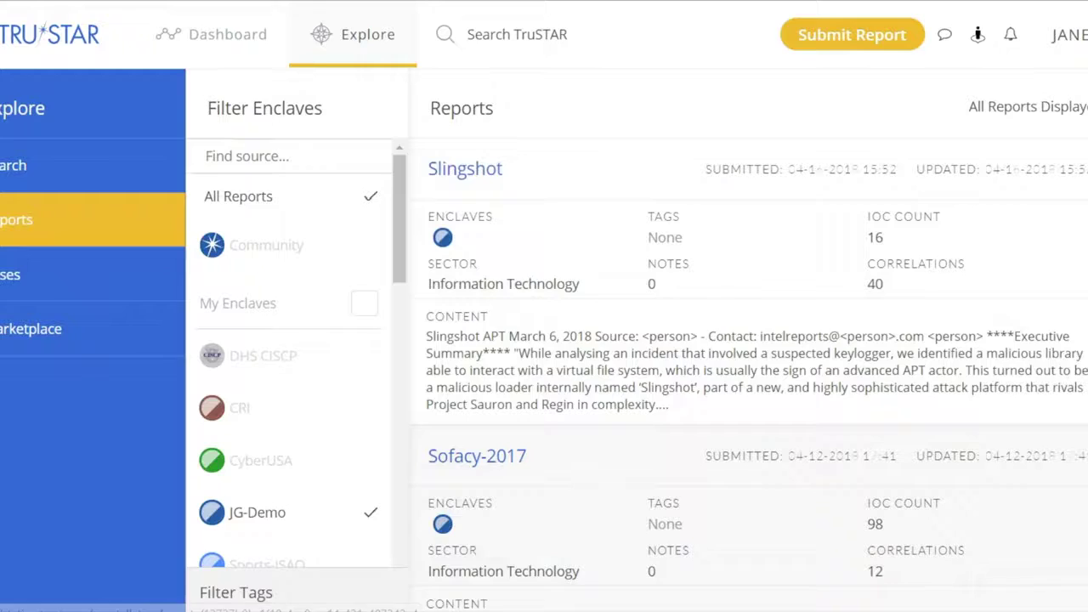
{"action": "left_click", "coordinate": [517, 34]}
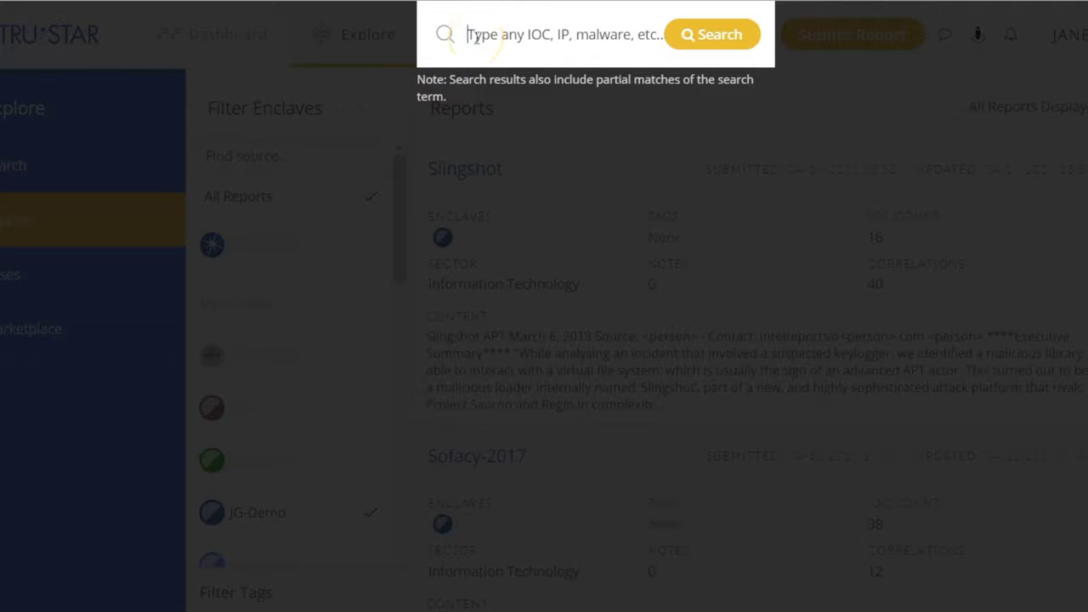
{"action": "key", "text": "ctrl+v"}
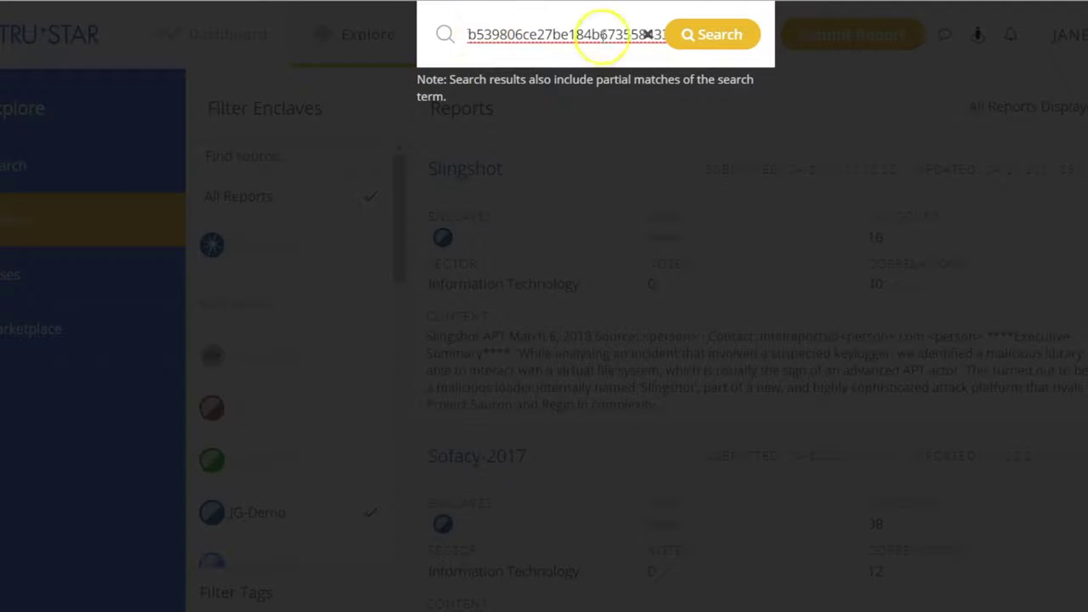
{"action": "left_click", "coordinate": [729, 40]}
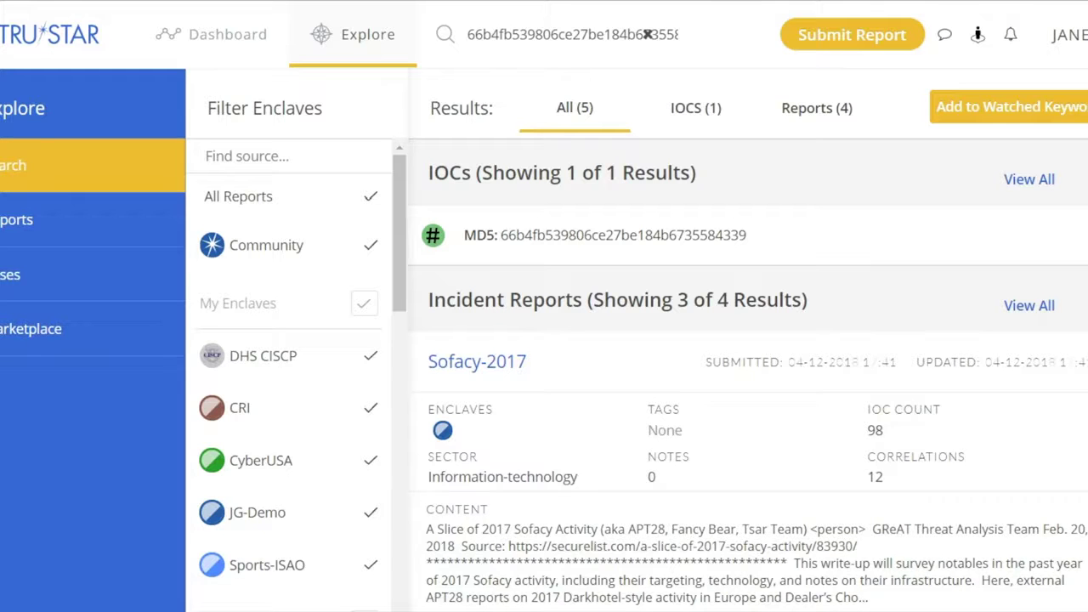
Step: Examine the IOC and incident report results for the searched MD5 hash
{"action": "scroll", "coordinate": [748, 374], "scroll_direction": "down", "scroll_amount": 3}
{"action": "scroll", "coordinate": [748, 374], "scroll_direction": "up", "scroll_amount": 2}
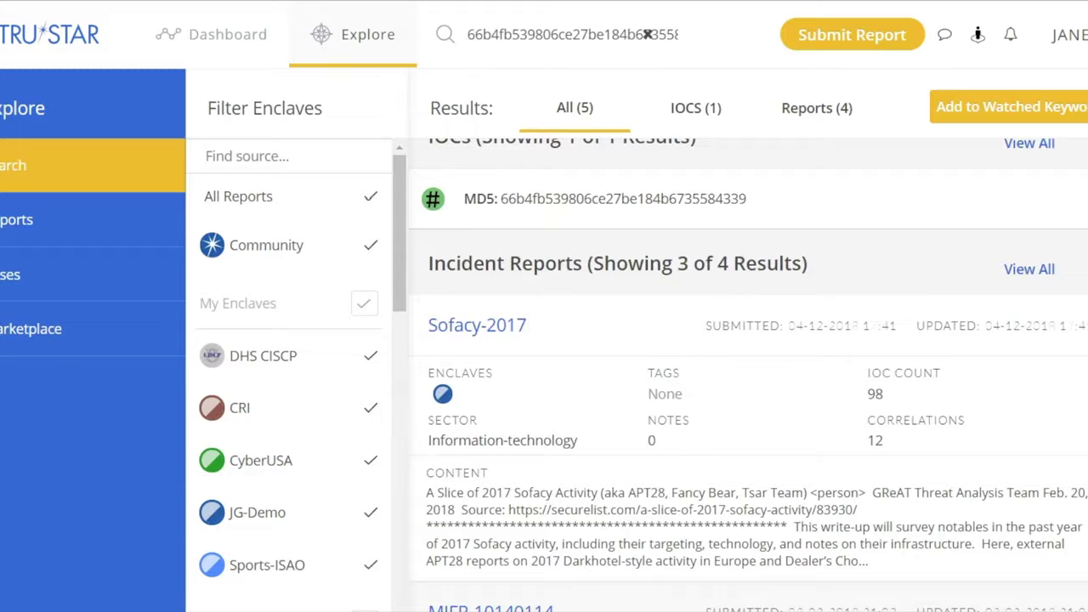
{"action": "scroll", "coordinate": [748, 375], "scroll_direction": "up", "scroll_amount": 1}
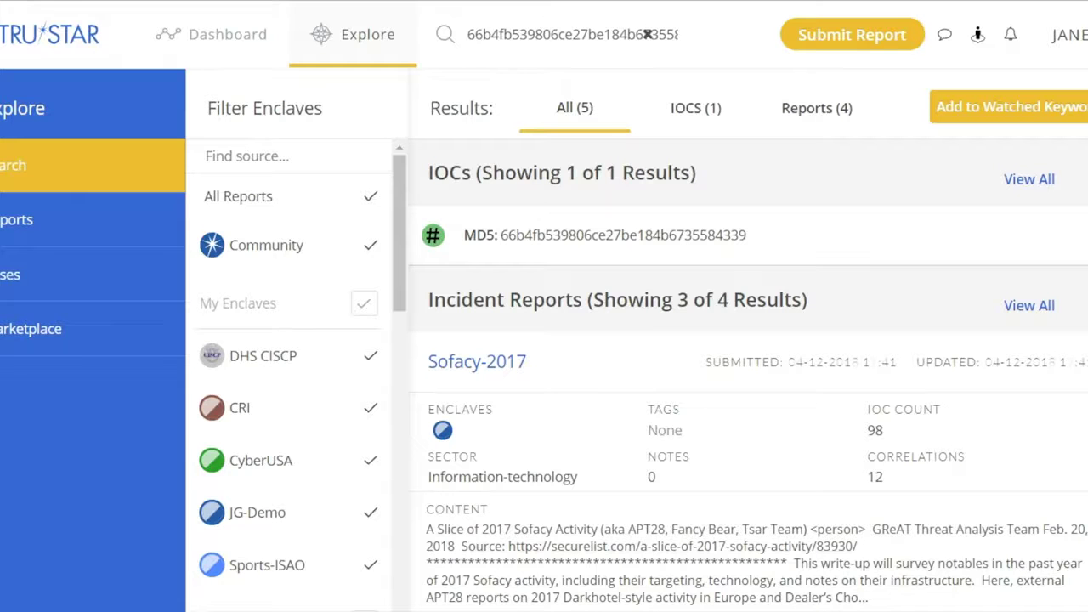
{"action": "left_click", "coordinate": [538, 247]}
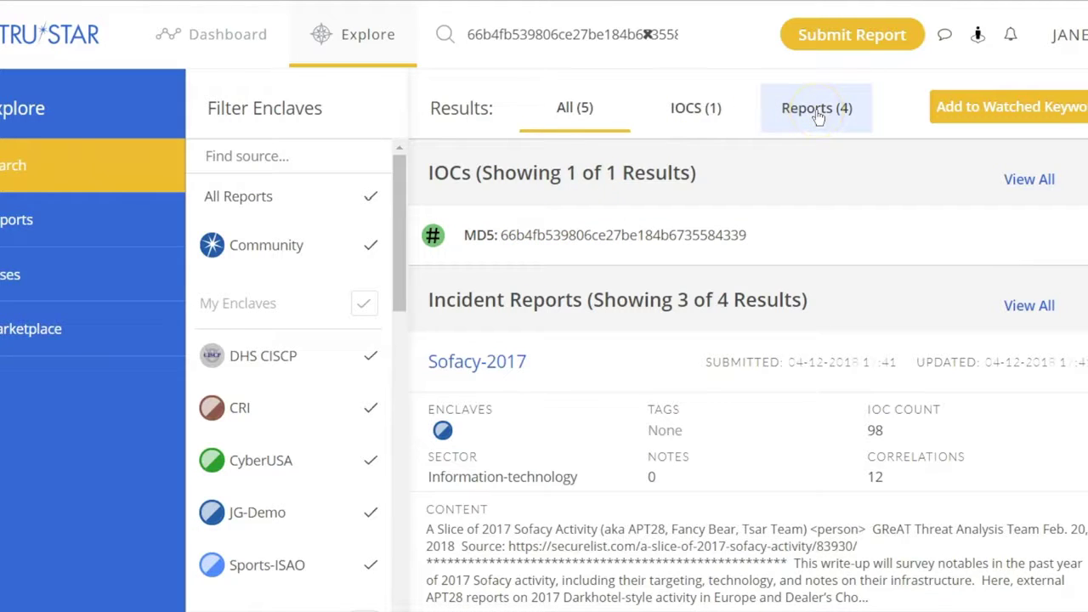
{"action": "left_click", "coordinate": [697, 125]}
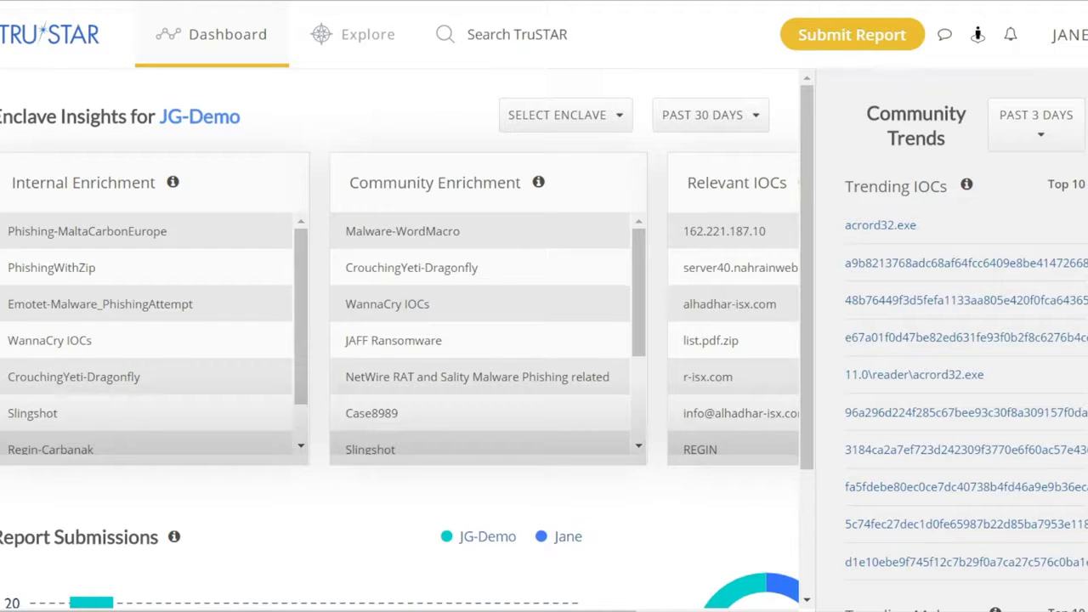
Step: Start a new report submission and title it Sednet_Rising
{"action": "left_click", "coordinate": [850, 42]}
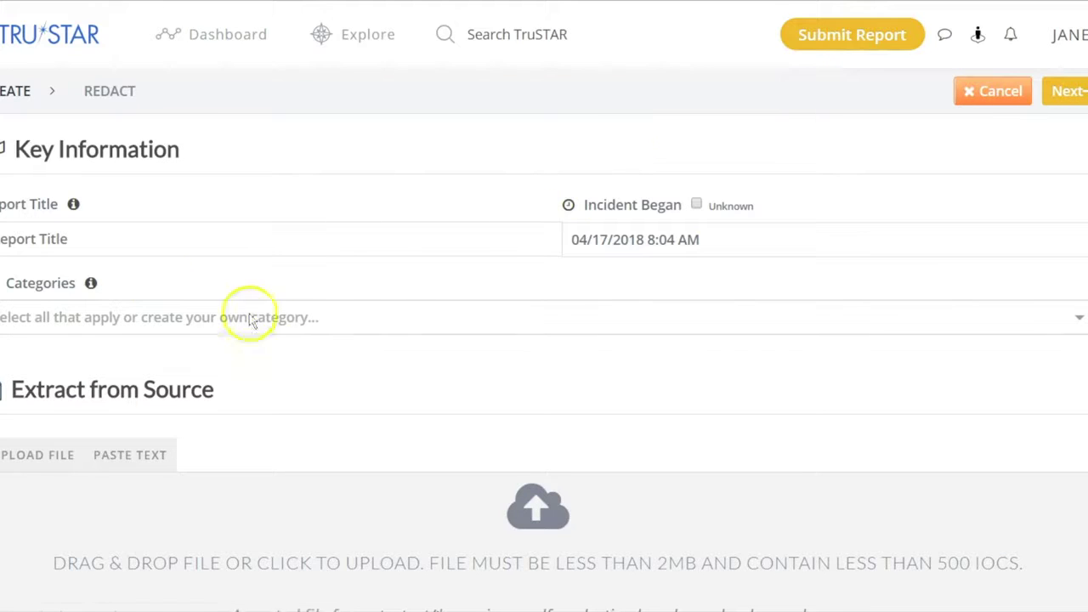
{"action": "left_click", "coordinate": [28, 243]}
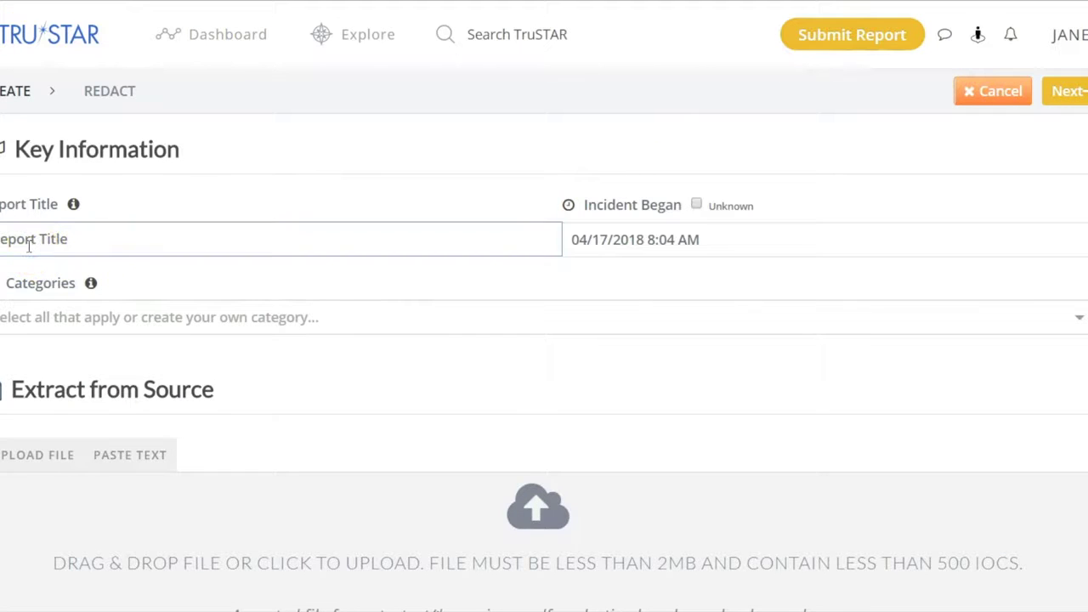
{"action": "type", "text": "Rednet_Risong"}
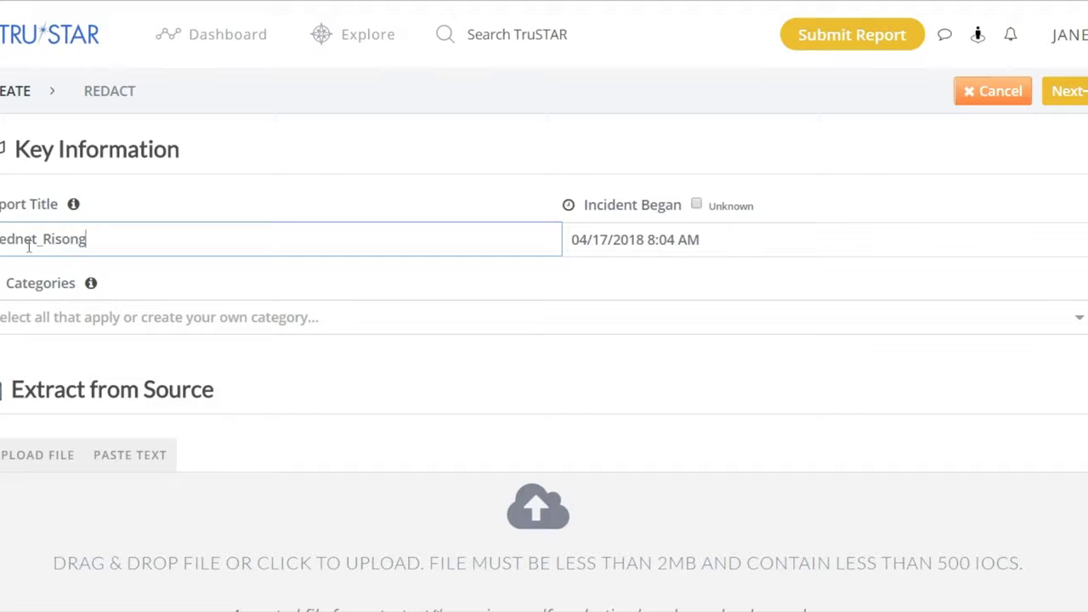
{"action": "key", "text": "BackSpace"}
{"action": "key", "text": "BackSpace"}
{"action": "key", "text": "BackSpace"}
{"action": "type", "text": "ing"}
Step: Create and add the categories APT28 and Sofacy to the report
{"action": "left_click", "coordinate": [37, 318]}
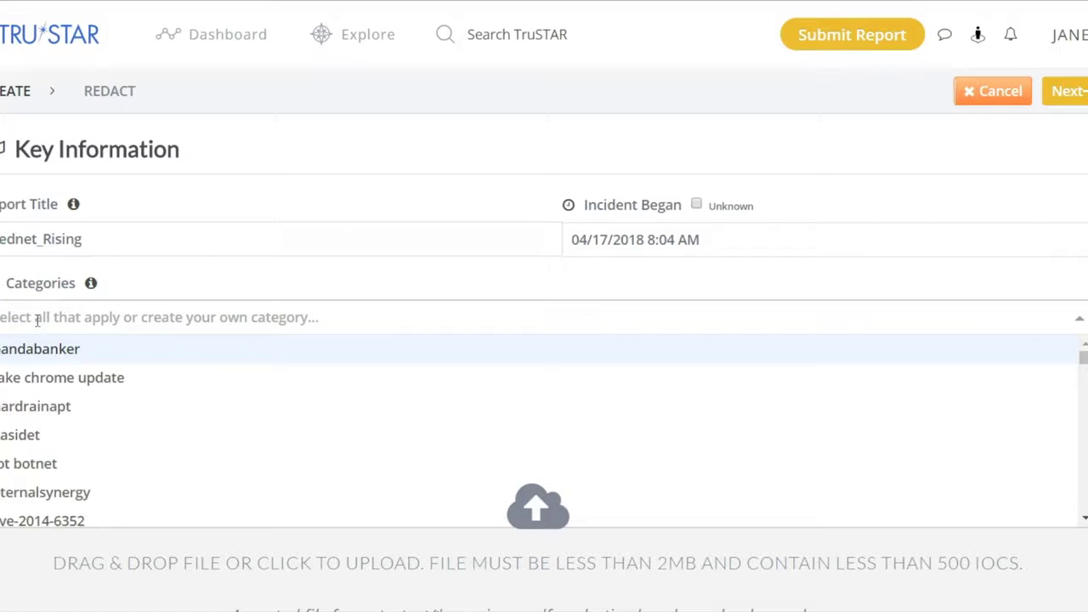
{"action": "type", "text": "APT"}
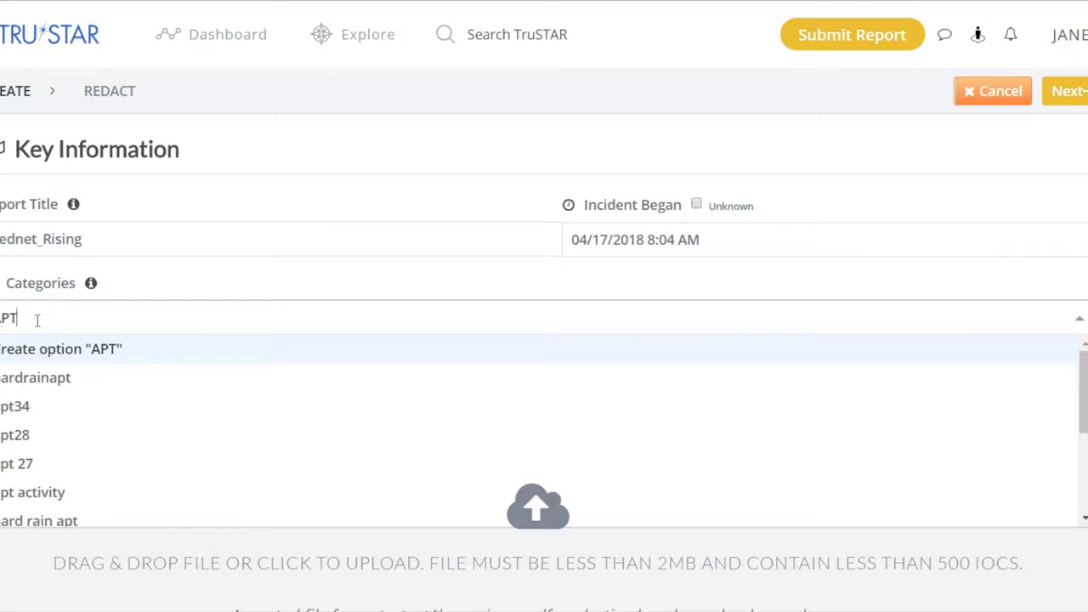
{"action": "type", "text": "28"}
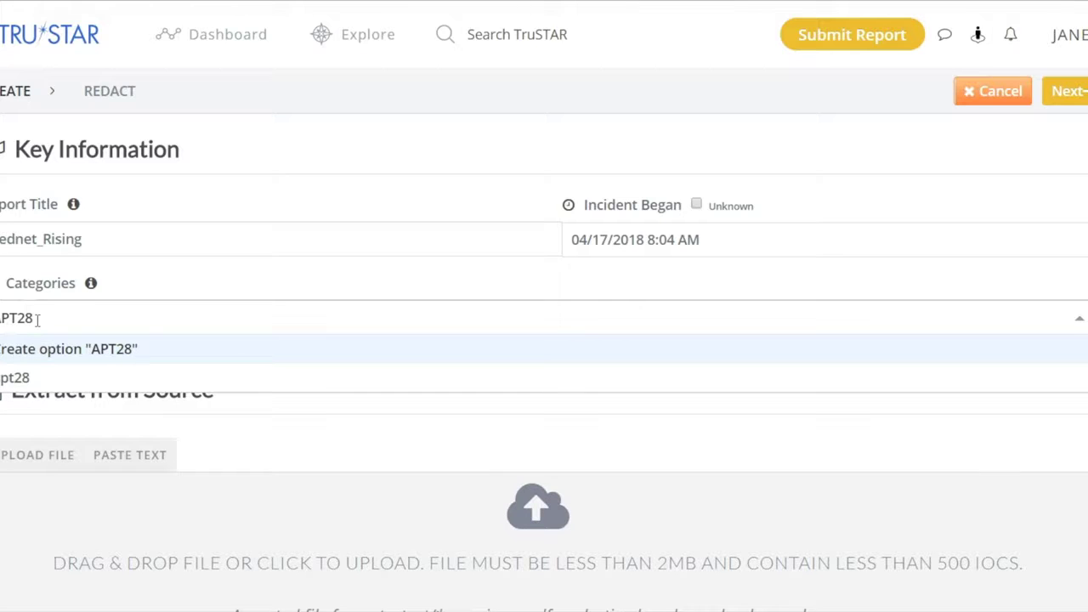
{"action": "key", "text": "Return"}
{"action": "type", "text": "So"}
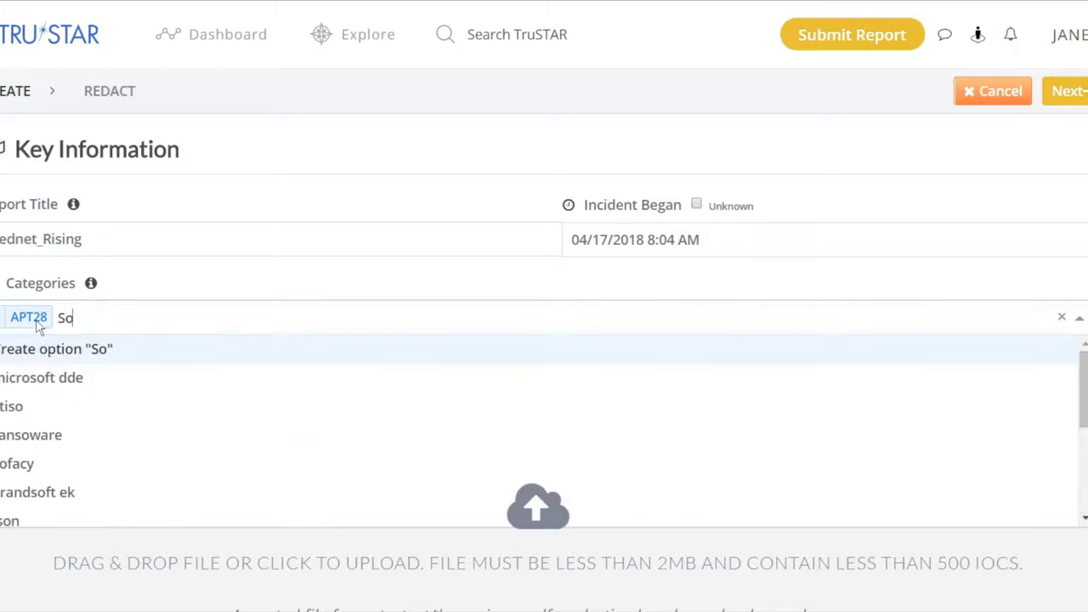
{"action": "type", "text": "facy"}
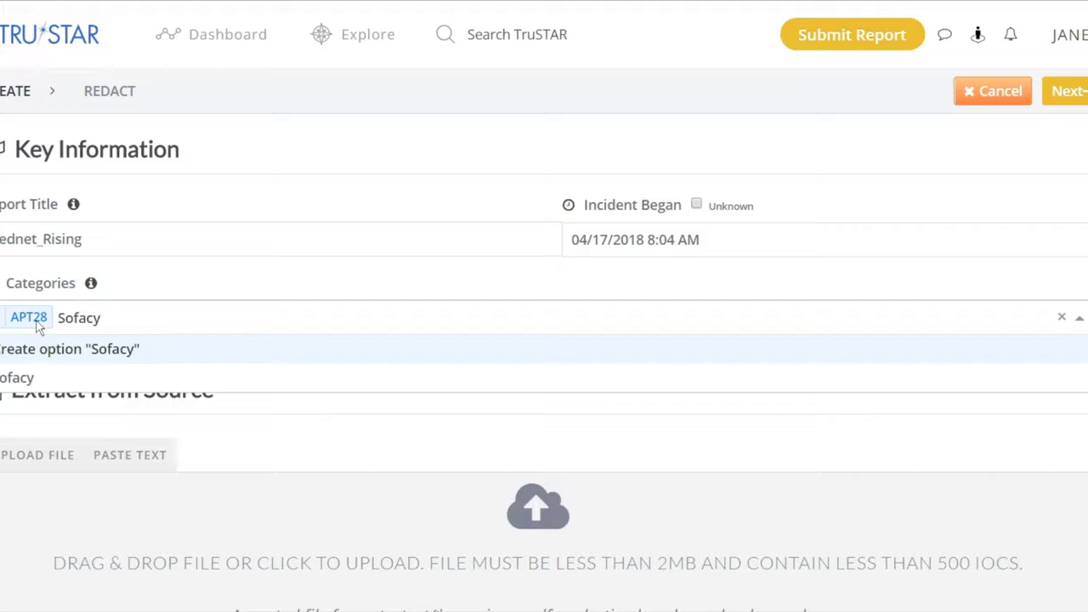
{"action": "key", "text": "Return"}
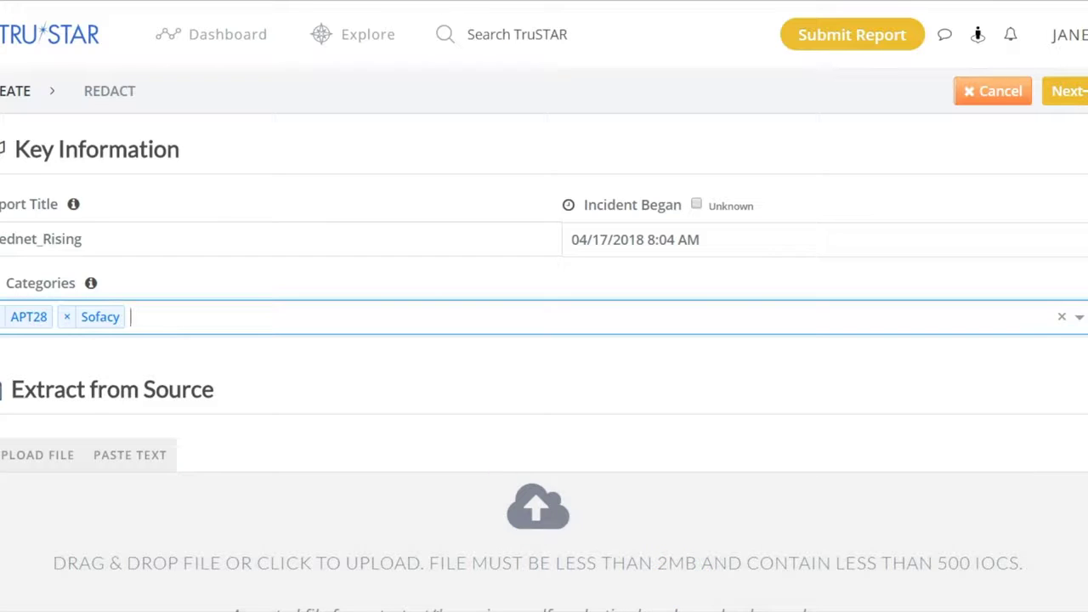
Step: Upload Sednet.txt as the report's source, check the extracted text and proceed to the redaction stage
{"action": "scroll", "coordinate": [545, 367], "scroll_direction": "down", "scroll_amount": 1}
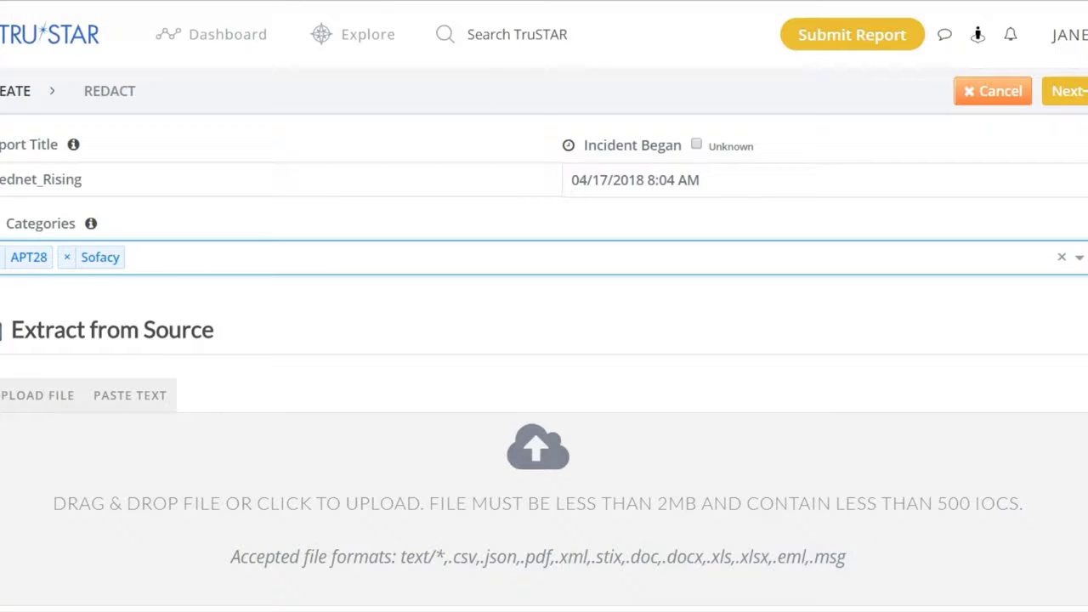
{"action": "left_click_drag", "start_coordinate": [3, 357], "coordinate": [500, 501]}
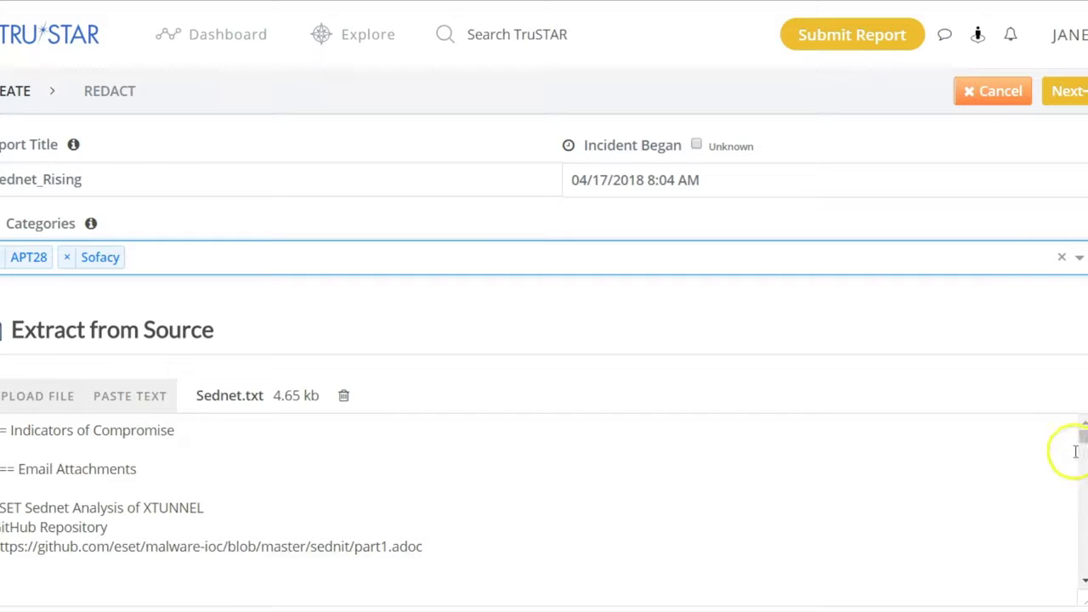
{"action": "mouse_move", "coordinate": [1083, 437]}
{"action": "left_mouse_down"}
{"action": "mouse_move", "coordinate": [1081, 562]}
{"action": "mouse_move", "coordinate": [1073, 430]}
{"action": "left_mouse_up"}
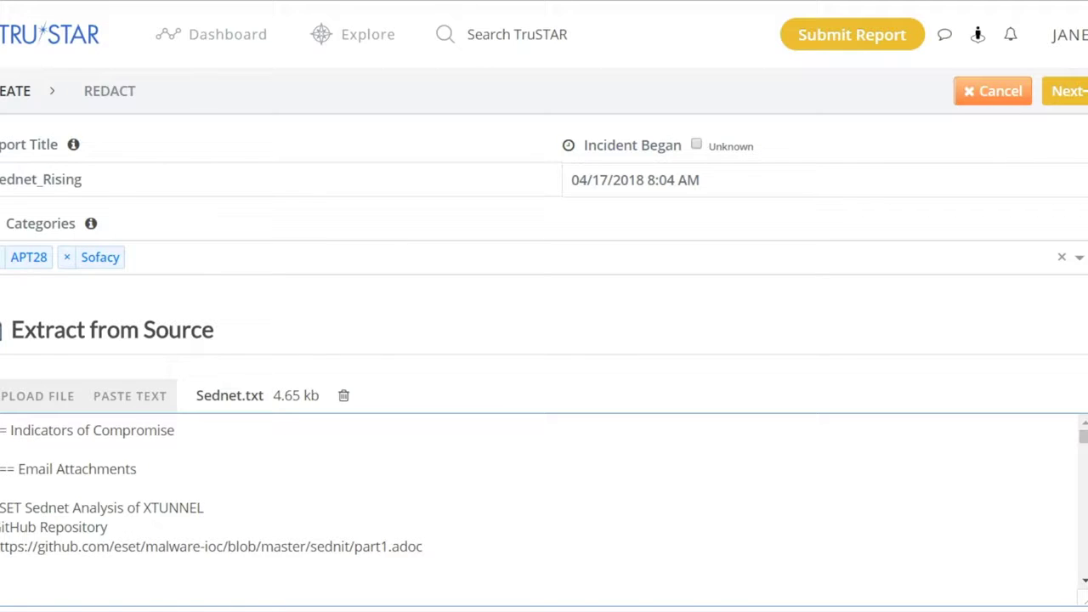
{"action": "left_click_drag", "start_coordinate": [1084, 436], "coordinate": [1084, 438]}
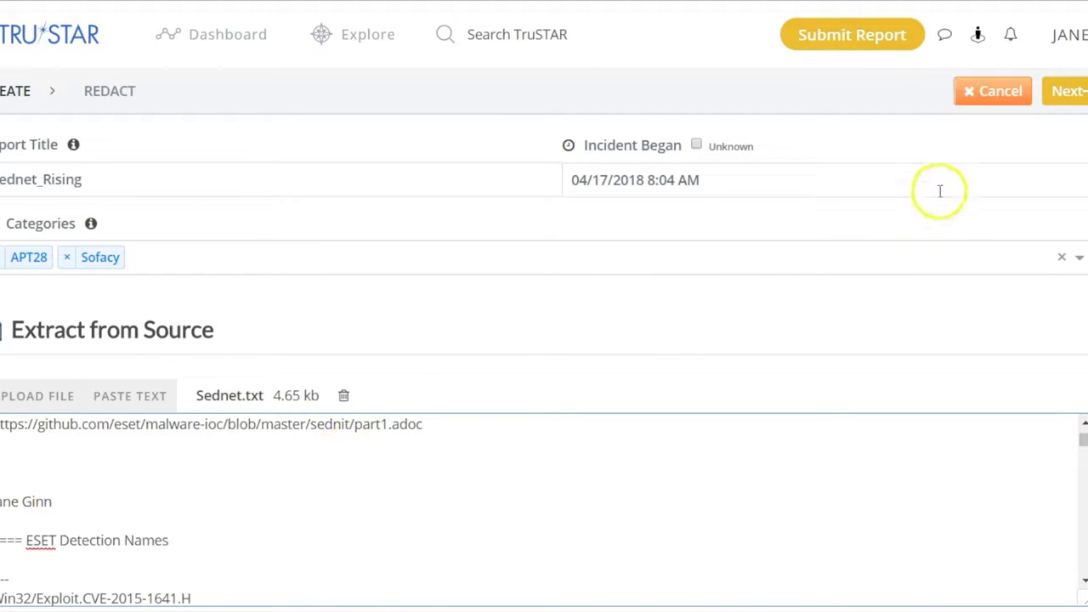
{"action": "left_click", "coordinate": [1064, 92]}
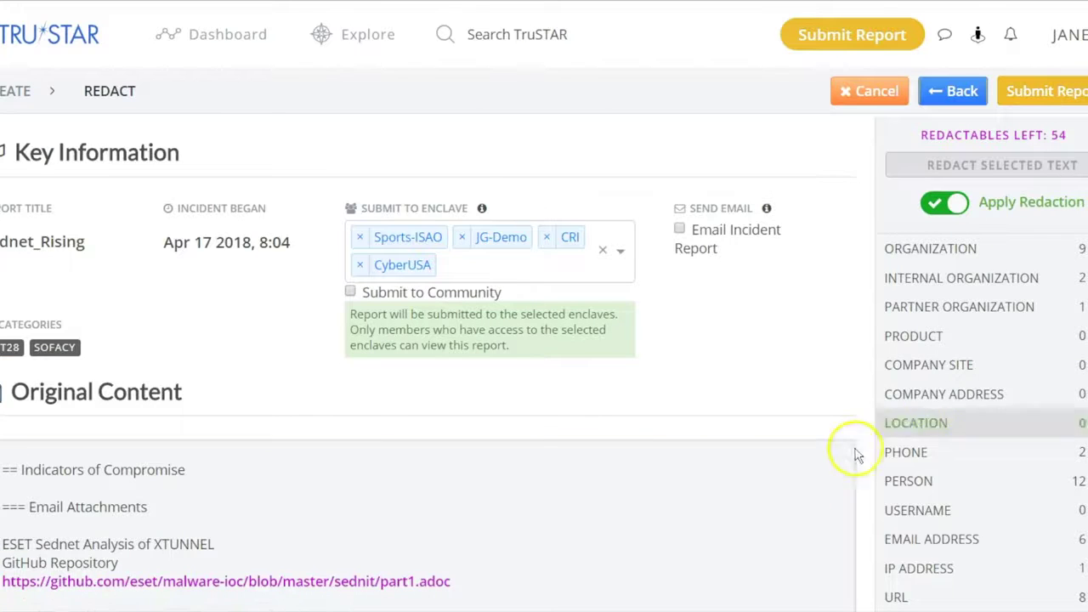
Step: Examine the report's original content with its redactions and the list of redactable information types
{"action": "scroll", "coordinate": [978, 425], "scroll_direction": "down", "scroll_amount": 1}
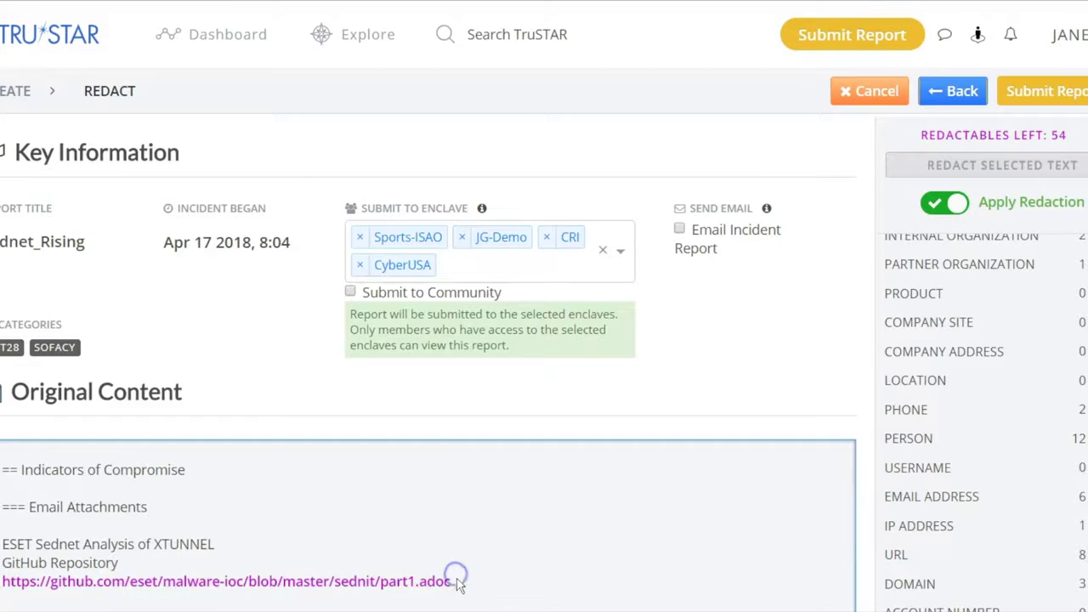
{"action": "scroll", "coordinate": [457, 585], "scroll_direction": "down", "scroll_amount": 3}
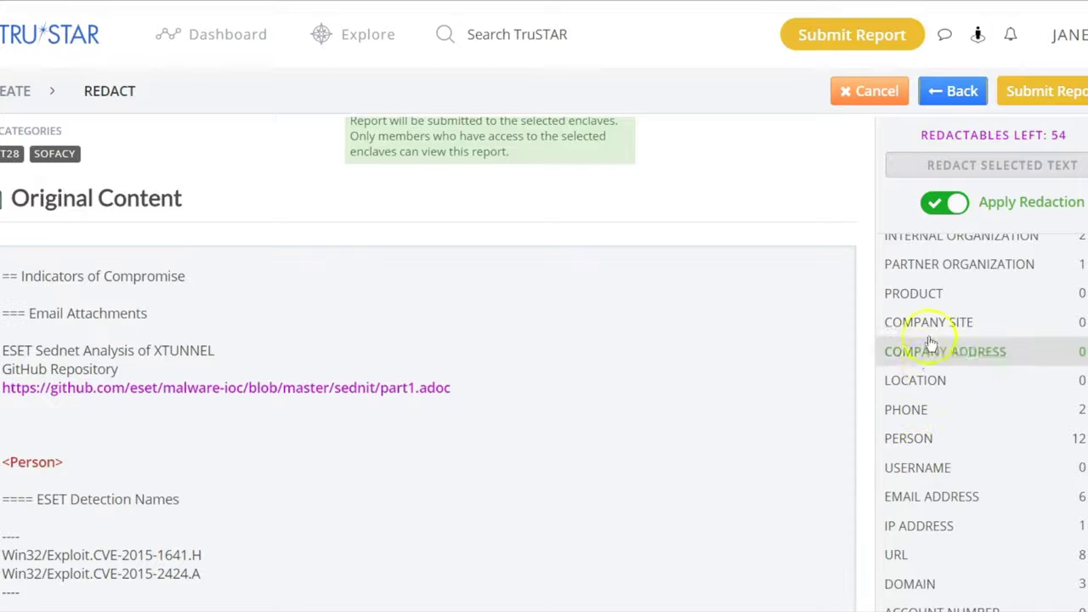
{"action": "scroll", "coordinate": [987, 425], "scroll_direction": "up", "scroll_amount": 1}
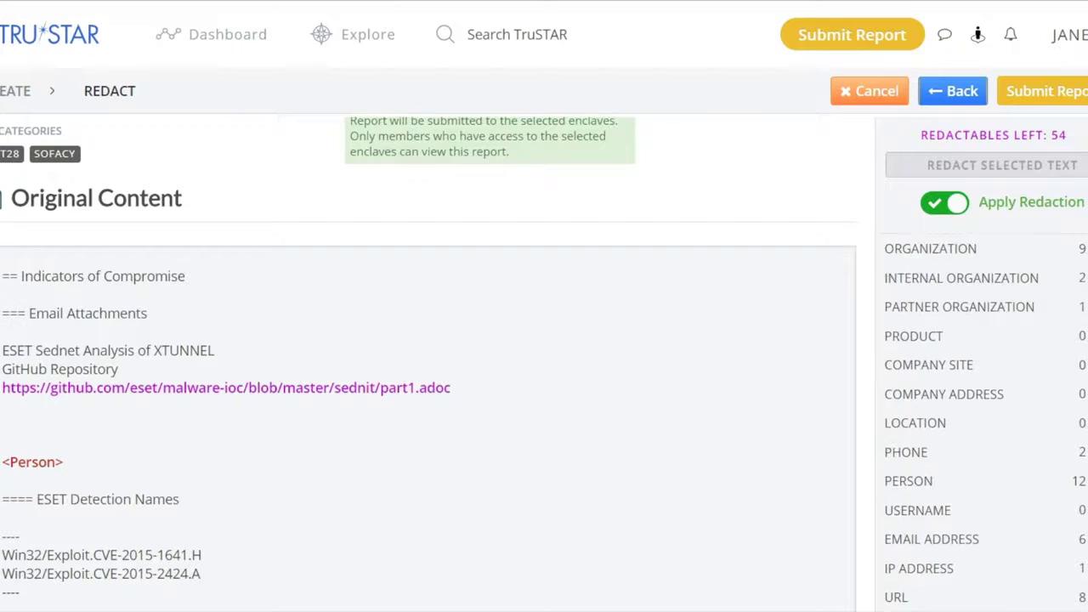
{"action": "scroll", "coordinate": [987, 425], "scroll_direction": "down", "scroll_amount": 5}
{"action": "scroll", "coordinate": [986, 426], "scroll_direction": "up", "scroll_amount": 5}
{"action": "scroll", "coordinate": [986, 425], "scroll_direction": "down", "scroll_amount": 5}
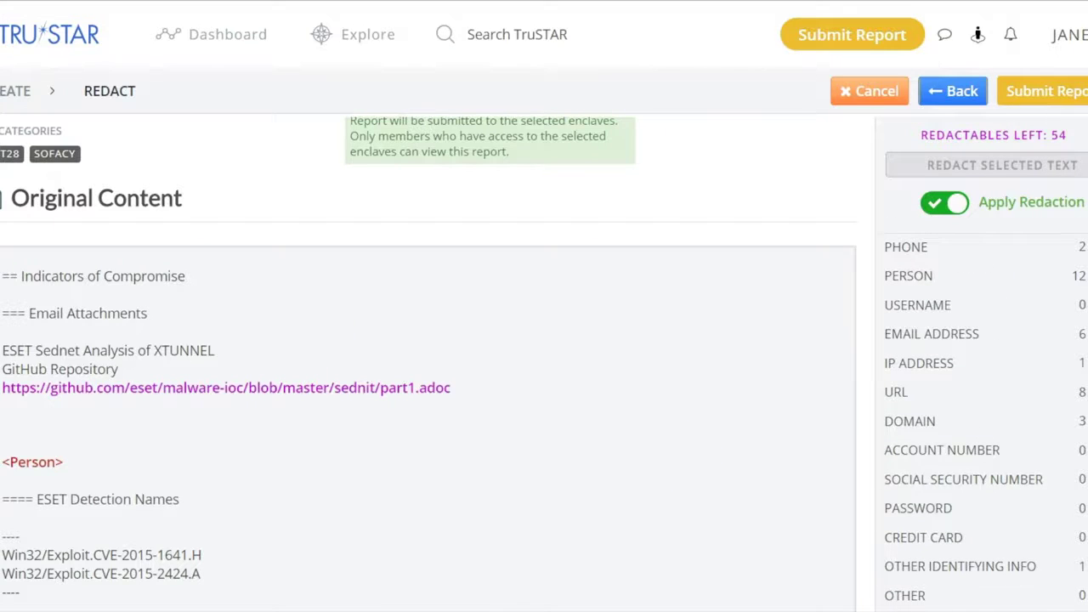
Step: Remove the CyberUSA, CRI and Sports-ISAO enclaves from the report's distribution, then submit the Sednet_Rising report to the JG-Demo enclave
{"action": "left_click", "coordinate": [326, 382]}
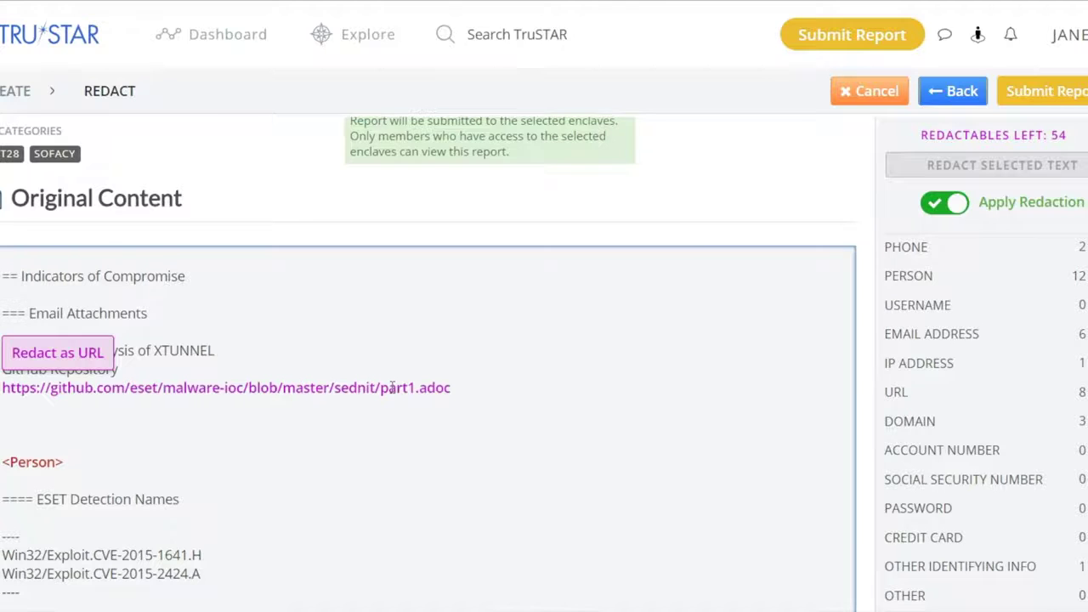
{"action": "scroll", "coordinate": [393, 388], "scroll_direction": "up", "scroll_amount": 2}
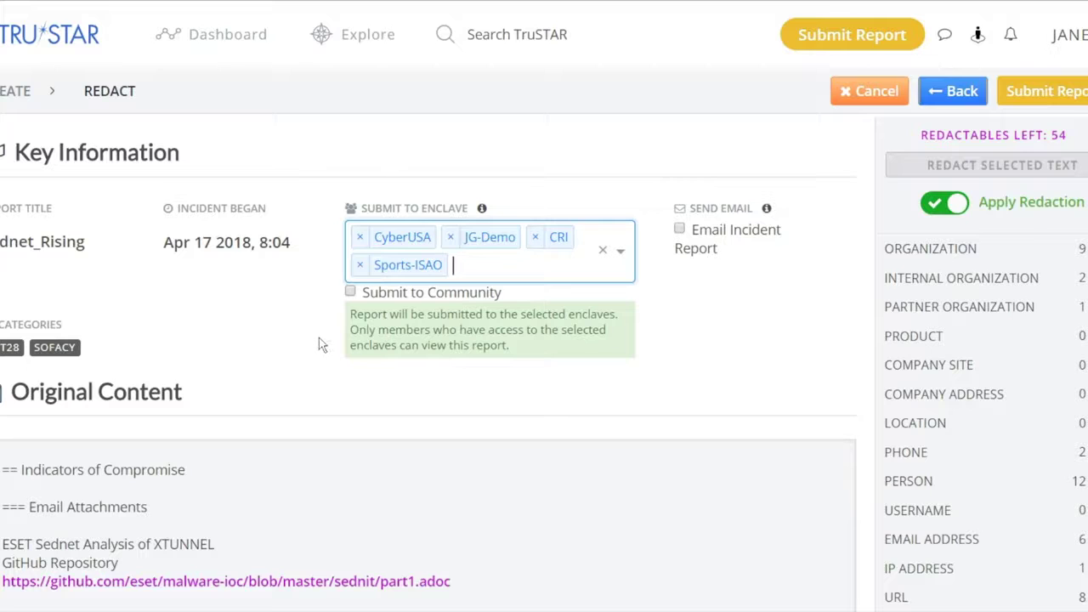
{"action": "left_click", "coordinate": [358, 240]}
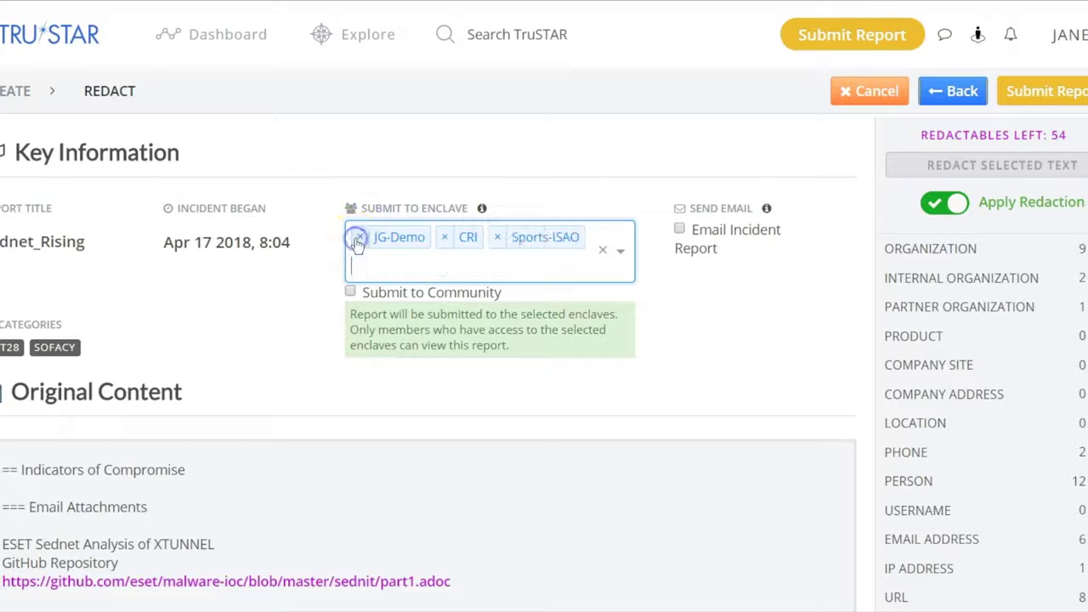
{"action": "left_click", "coordinate": [443, 238]}
{"action": "left_click", "coordinate": [446, 238]}
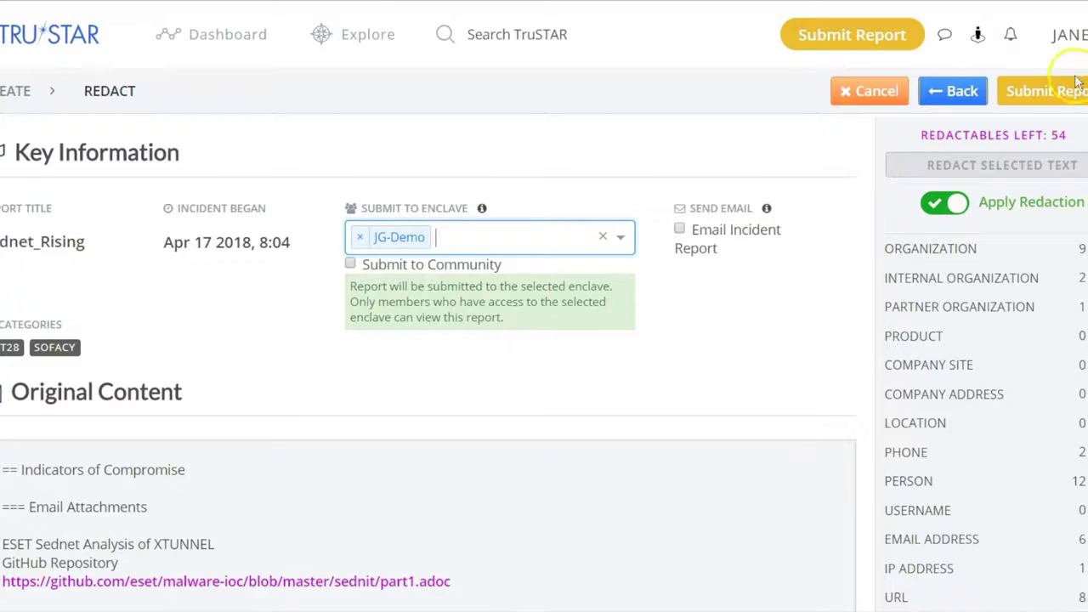
{"action": "left_click", "coordinate": [1052, 99]}
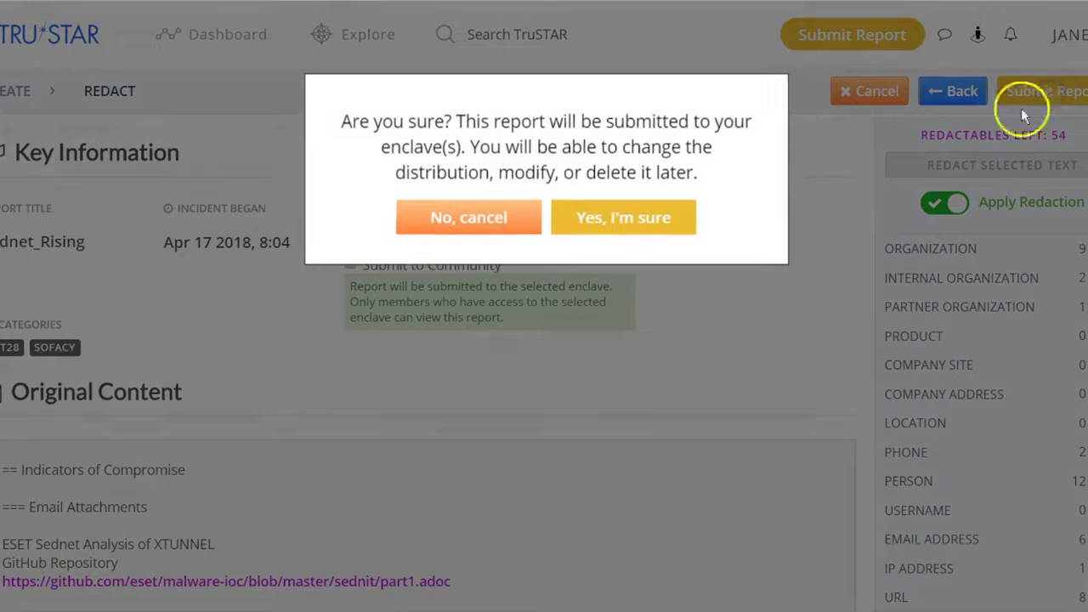
{"action": "left_click", "coordinate": [620, 219]}
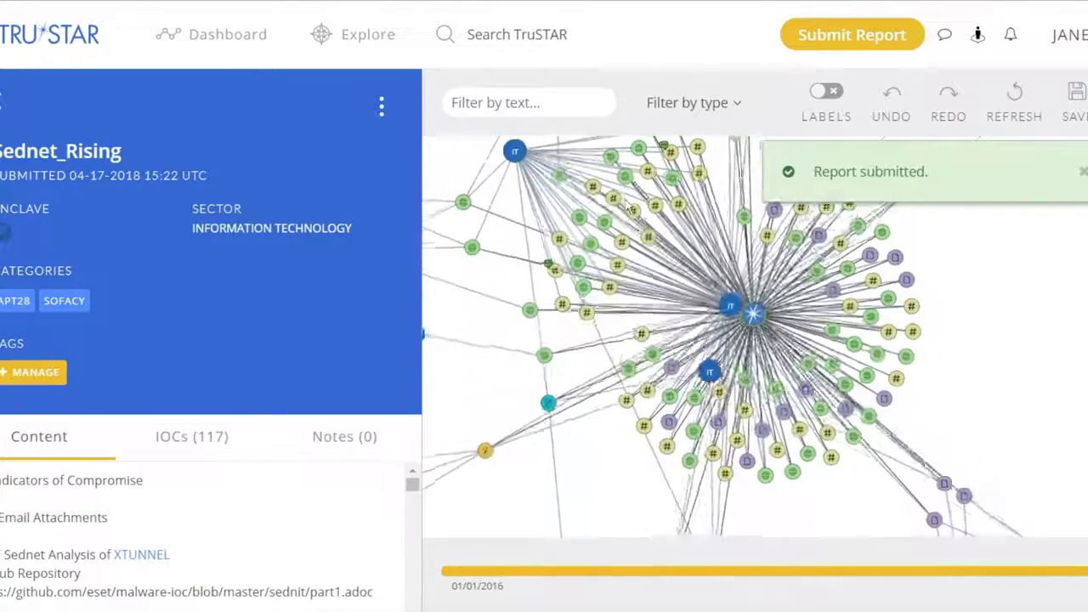
Step: Examine the whole correlation graph of the submitted Sednet_Rising report, including the outer connected reports
{"action": "left_click", "coordinate": [681, 334]}
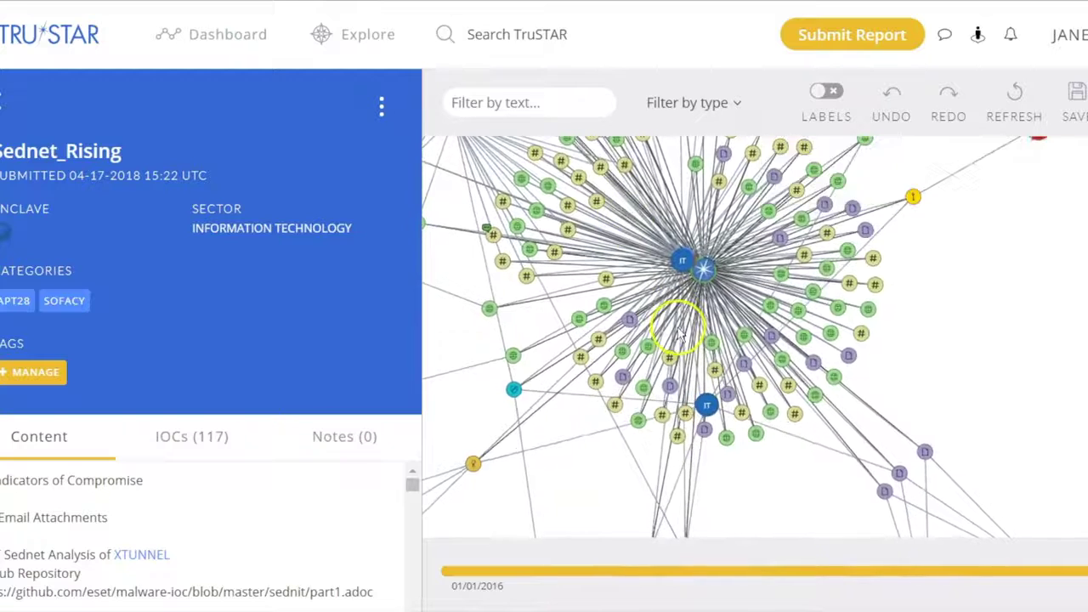
{"action": "scroll", "coordinate": [680, 334], "scroll_direction": "down", "scroll_amount": 2}
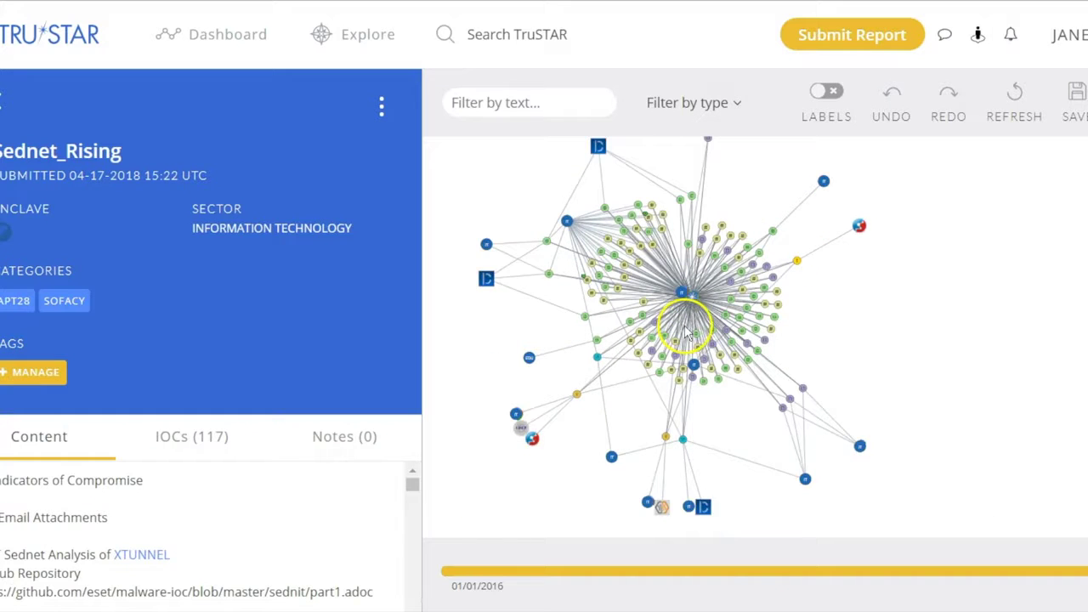
{"action": "left_click_drag", "start_coordinate": [850, 326], "coordinate": [927, 357]}
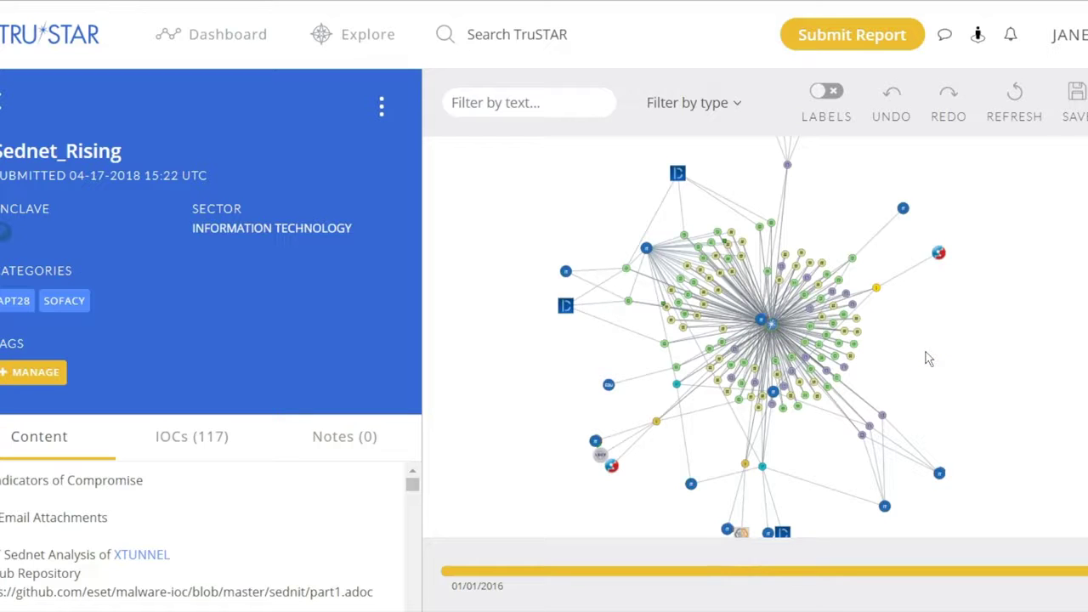
{"action": "left_click", "coordinate": [912, 573]}
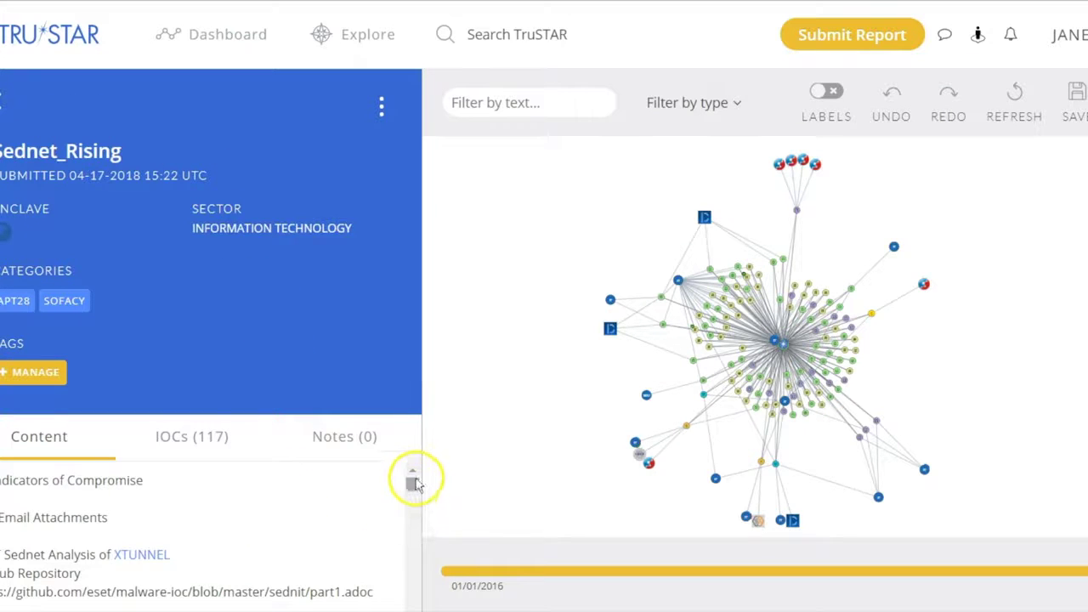
Step: Review the Sednet_Rising report's content and its full list of IOC types
{"action": "mouse_move", "coordinate": [413, 482]}
{"action": "left_mouse_down"}
{"action": "mouse_move", "coordinate": [414, 557]}
{"action": "mouse_move", "coordinate": [413, 486]}
{"action": "left_mouse_up"}
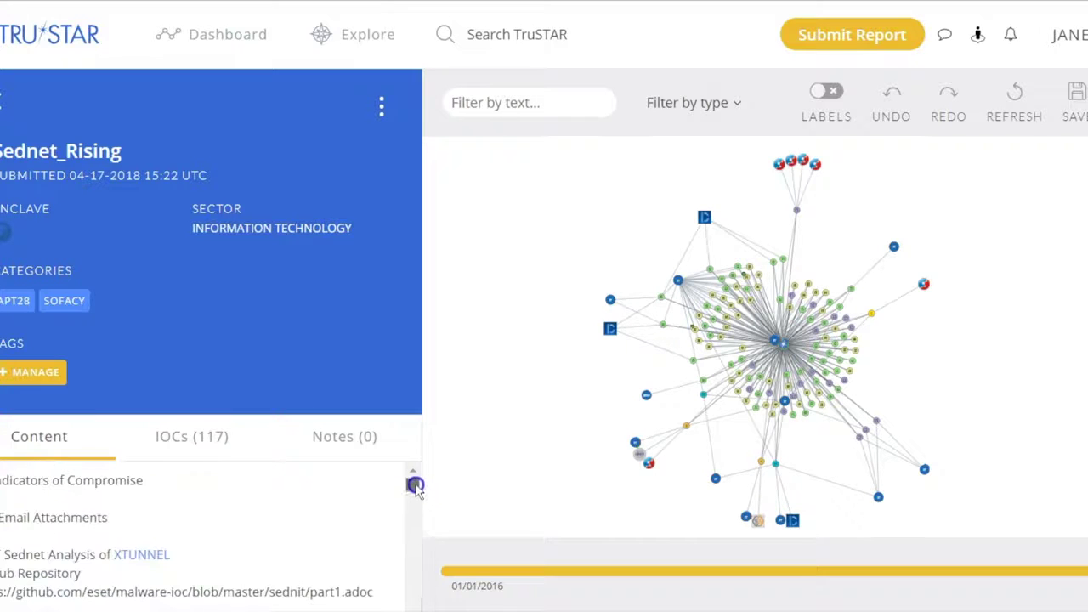
{"action": "left_click", "coordinate": [194, 451]}
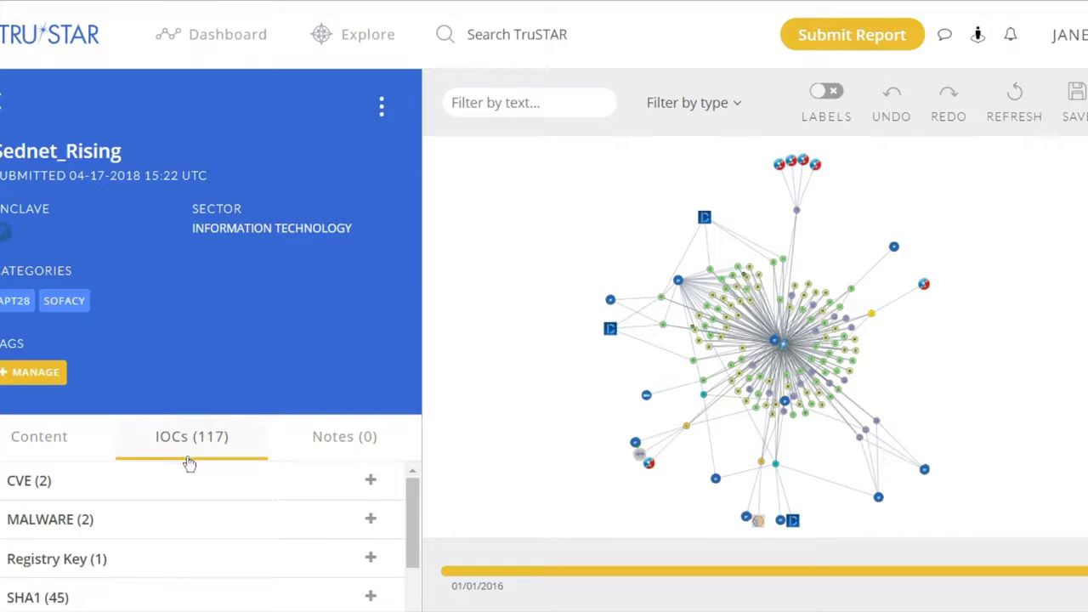
{"action": "left_click_drag", "start_coordinate": [413, 505], "coordinate": [413, 568]}
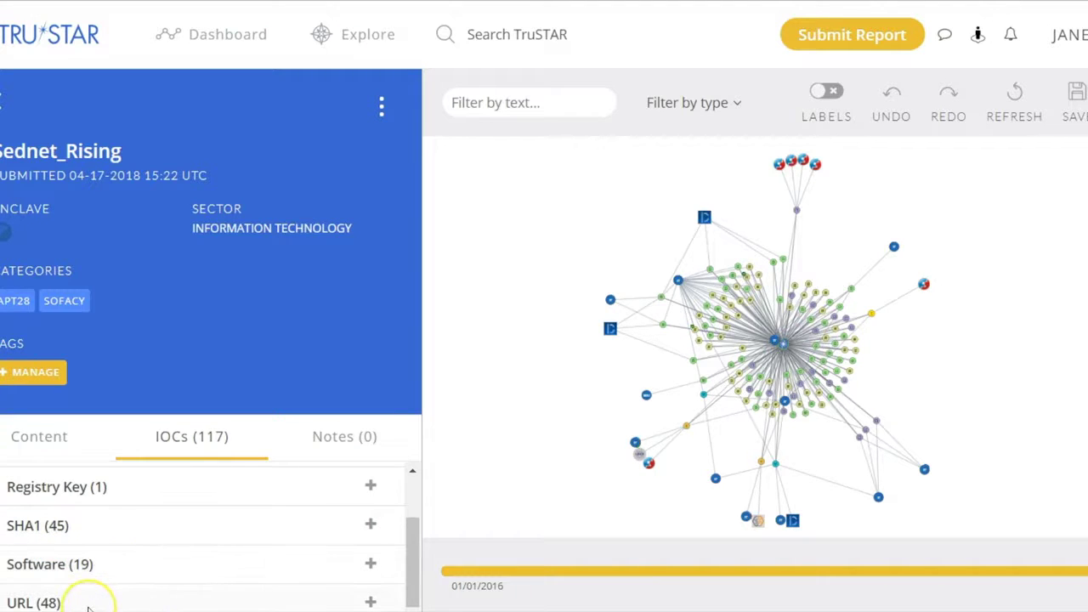
{"action": "left_click_drag", "start_coordinate": [413, 564], "coordinate": [409, 505]}
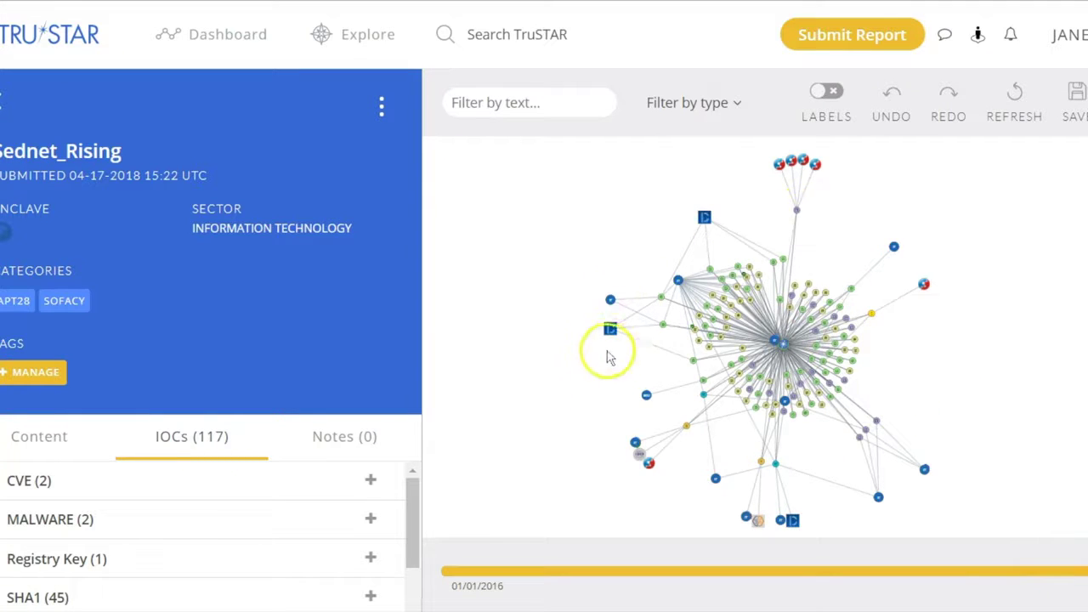
Step: Open the ESET Report on sednit malware from the graph and pull its node away from the central cluster
{"action": "left_click_drag", "start_coordinate": [587, 400], "coordinate": [584, 396]}
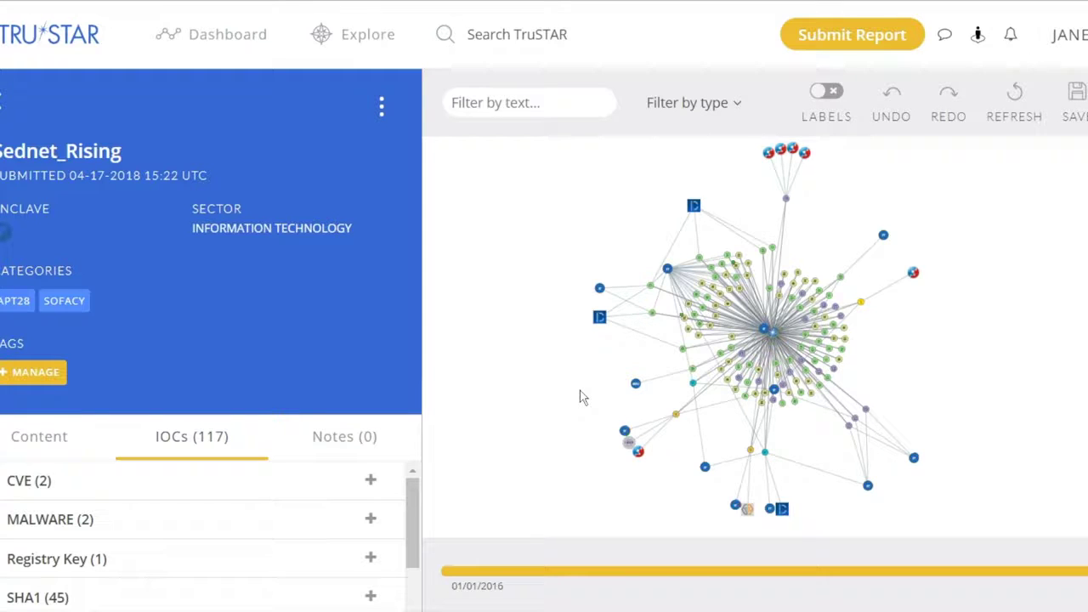
{"action": "mouse_move", "coordinate": [765, 334]}
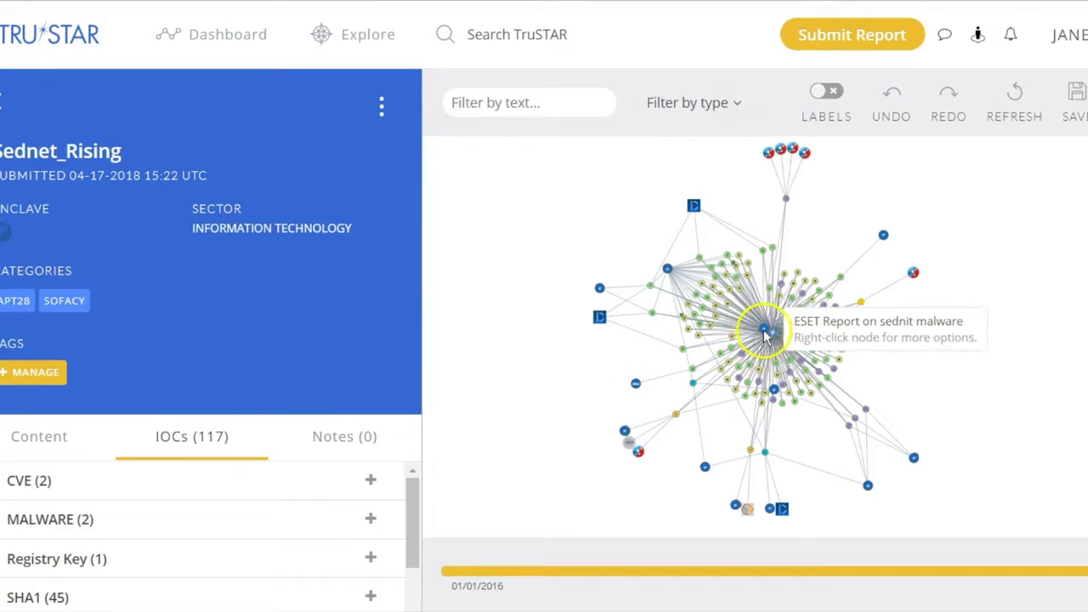
{"action": "left_click", "coordinate": [766, 334]}
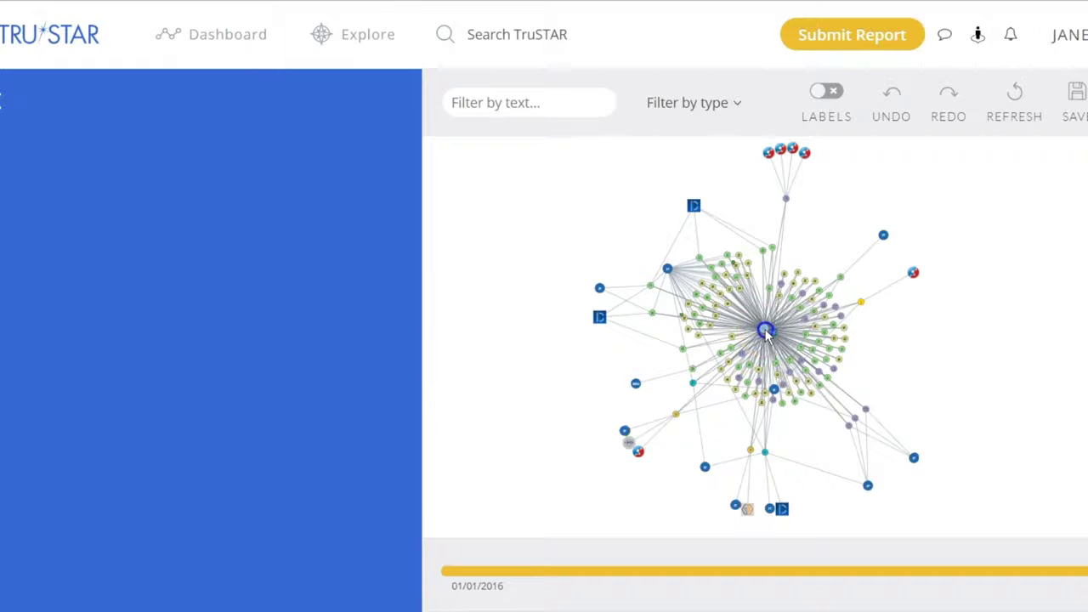
{"action": "left_click_drag", "start_coordinate": [737, 332], "coordinate": [493, 387]}
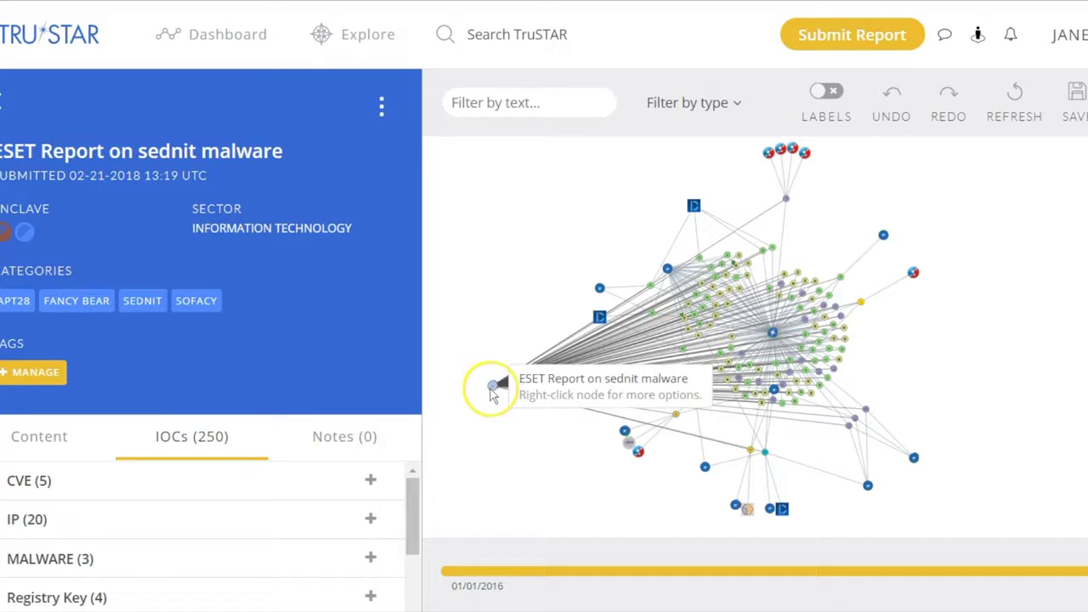
{"action": "left_click", "coordinate": [519, 389]}
Step: Inspect the IOC types and report sources available for filtering the graph
{"action": "left_click", "coordinate": [738, 104]}
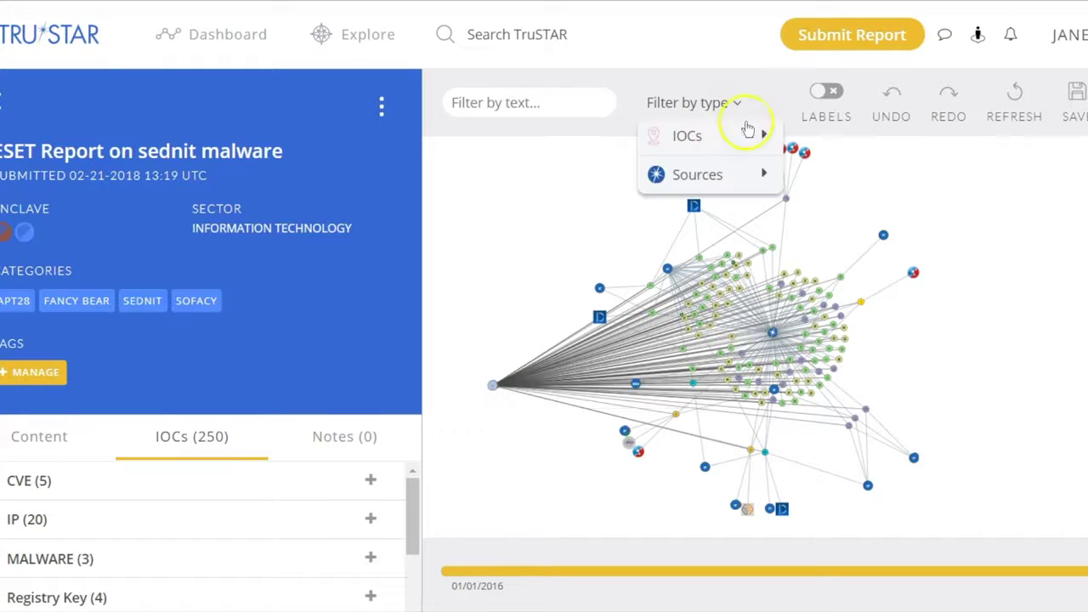
{"action": "mouse_move", "coordinate": [740, 138]}
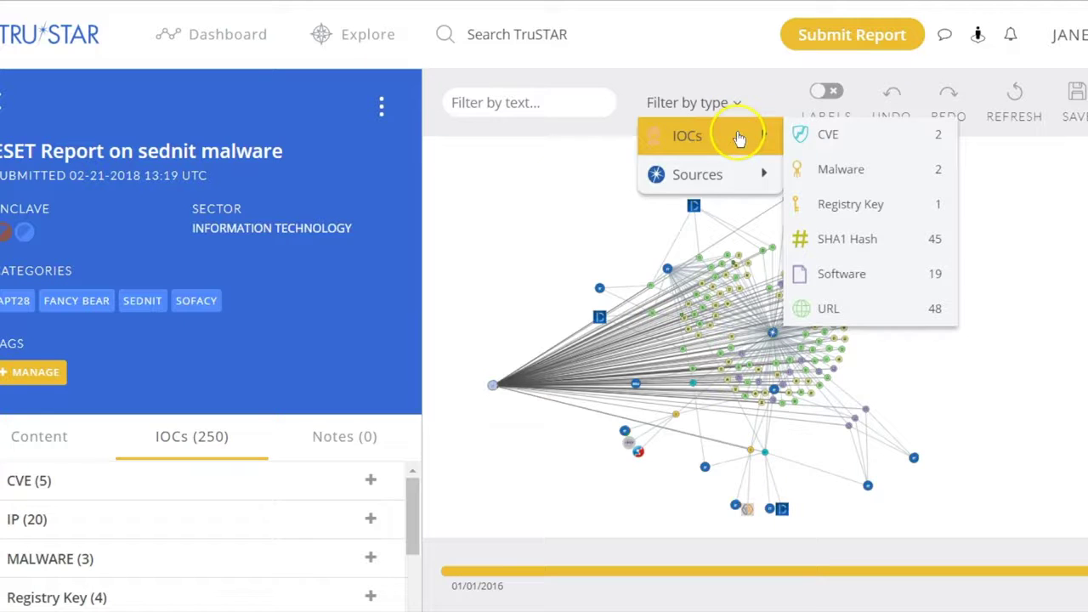
{"action": "mouse_move", "coordinate": [730, 177]}
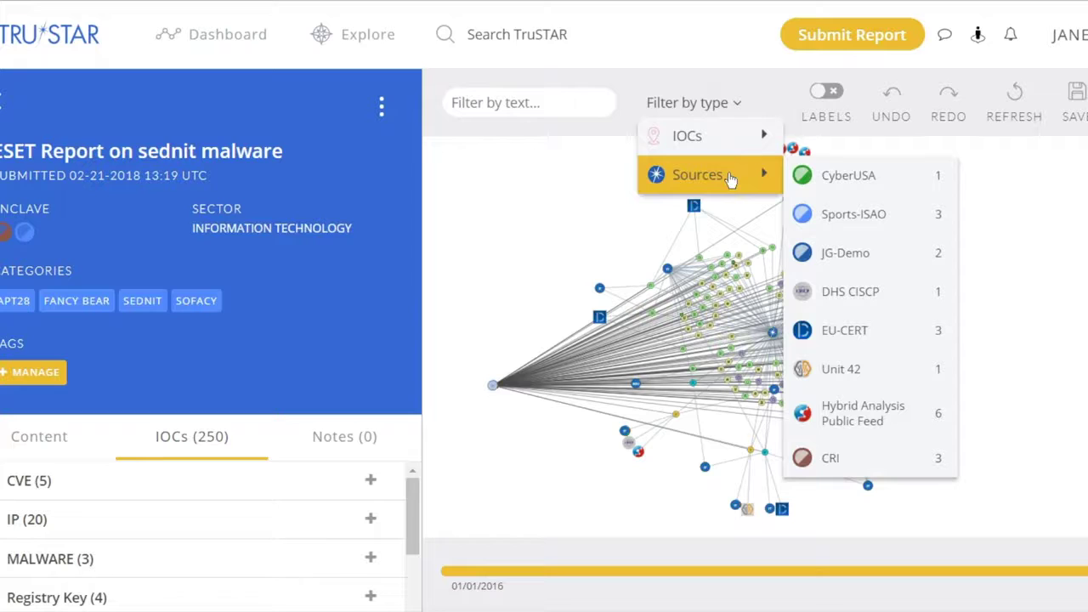
{"action": "left_click", "coordinate": [721, 102]}
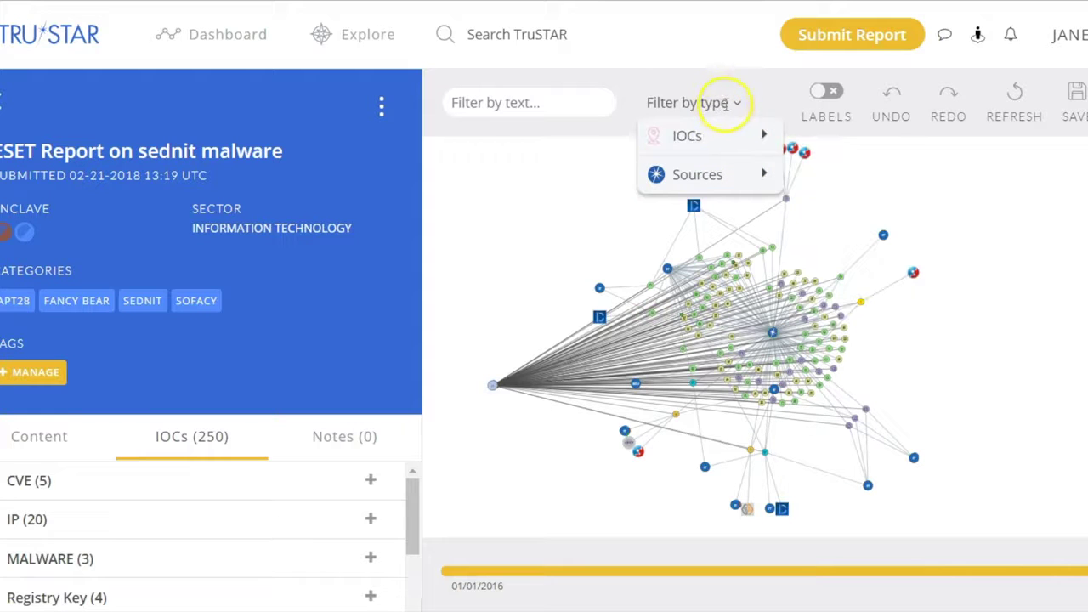
{"action": "left_click", "coordinate": [994, 262]}
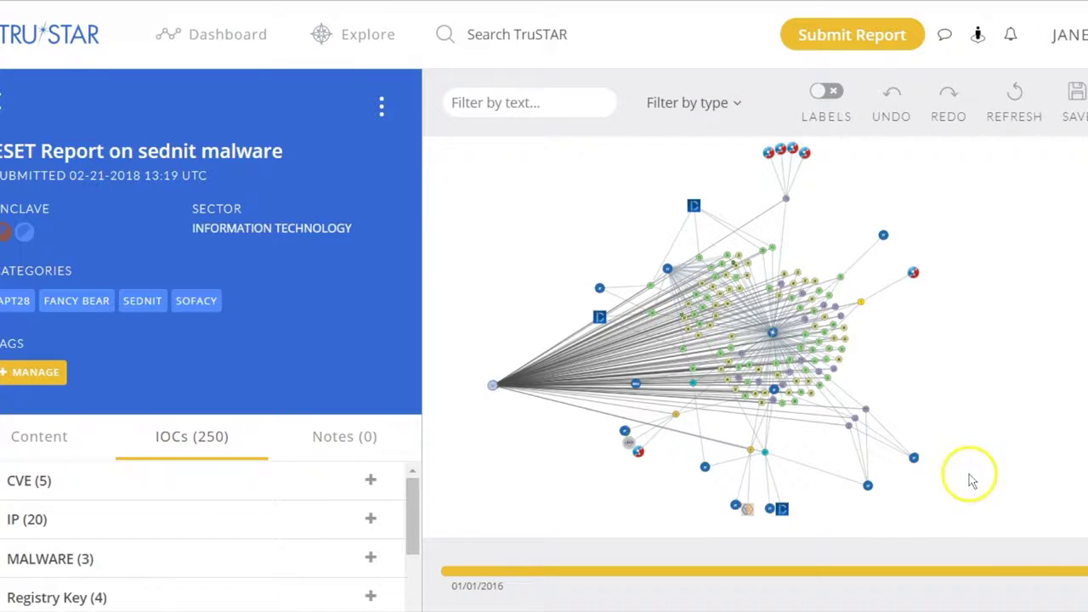
Step: Turn on the graph's labels and open the Spearphishing_OlympicsTheme report from its node
{"action": "left_click", "coordinate": [829, 91]}
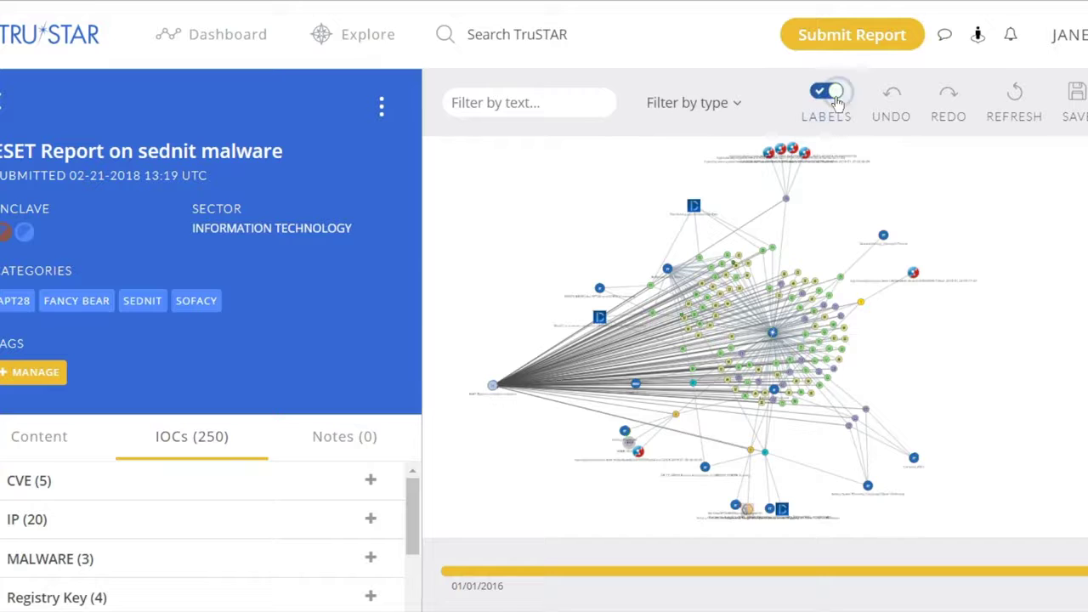
{"action": "scroll", "coordinate": [912, 304], "scroll_direction": "up", "scroll_amount": 3}
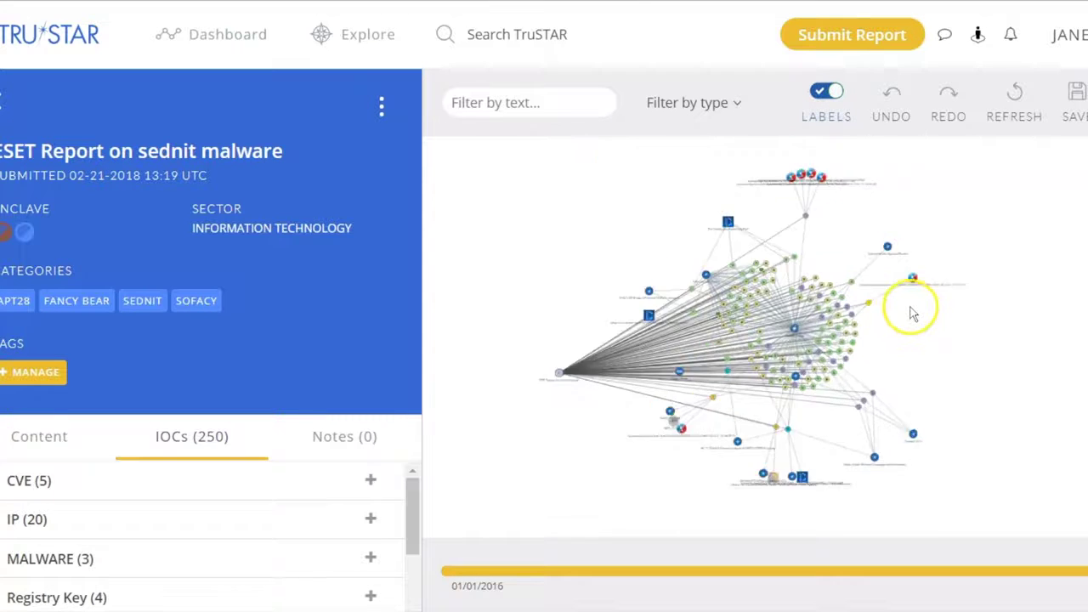
{"action": "scroll", "coordinate": [913, 304], "scroll_direction": "up", "scroll_amount": 3}
{"action": "left_click_drag", "start_coordinate": [912, 299], "coordinate": [830, 383]}
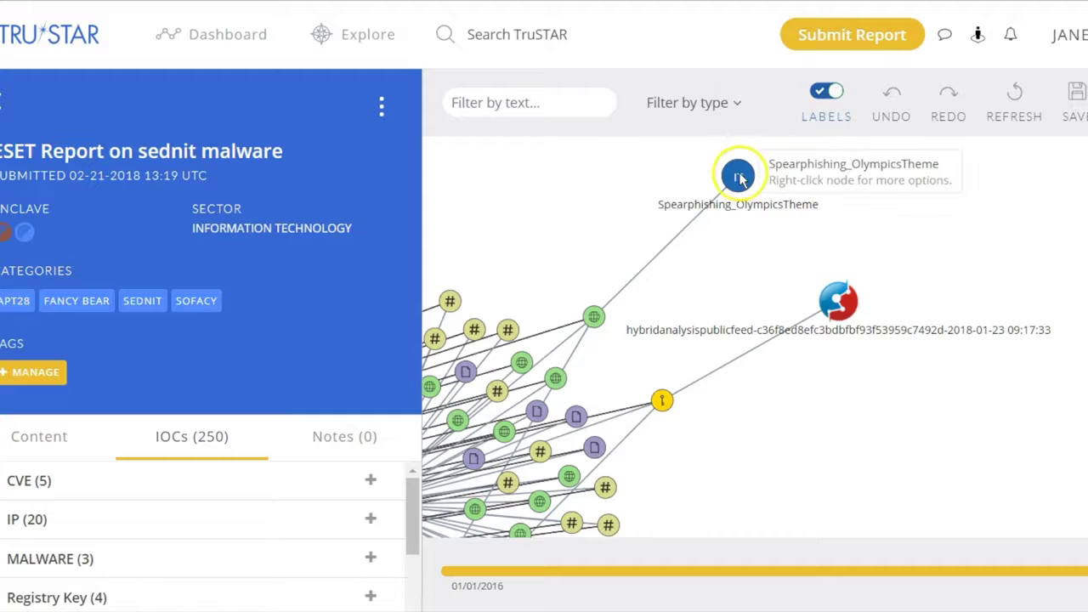
{"action": "left_click_drag", "start_coordinate": [870, 243], "coordinate": [926, 410]}
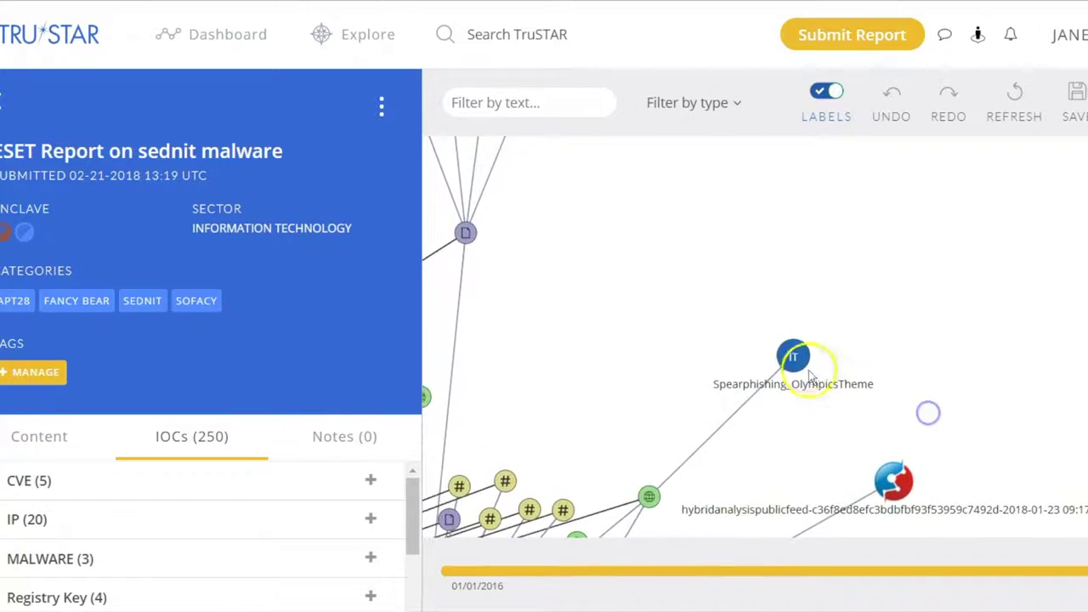
{"action": "left_click_drag", "start_coordinate": [799, 355], "coordinate": [828, 294]}
{"action": "left_click_drag", "start_coordinate": [948, 369], "coordinate": [919, 435]}
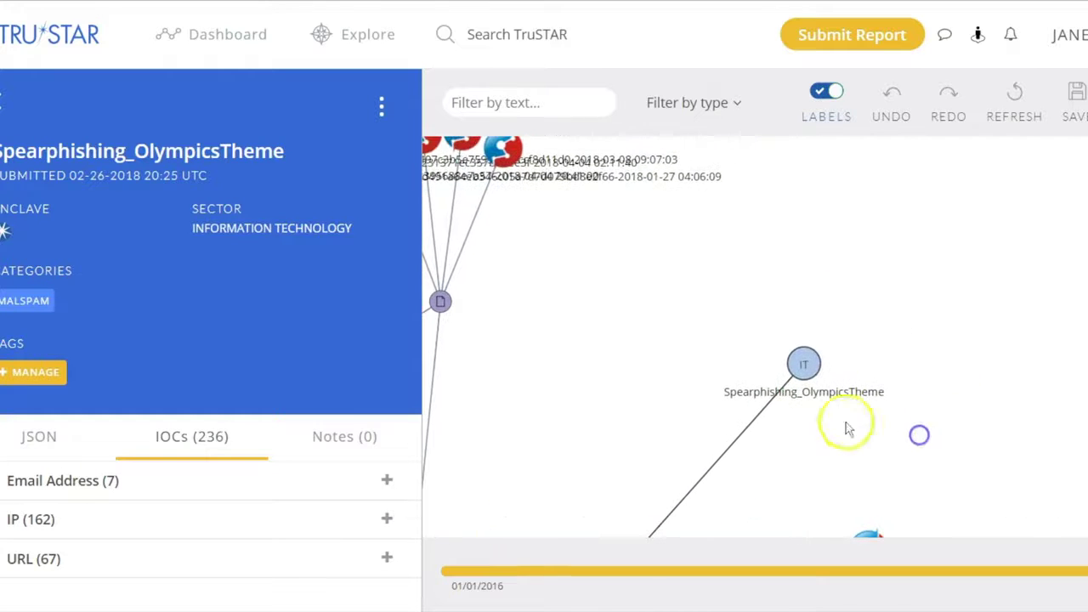
Step: Expand the Spearphishing_OlympicsTheme node to add its related indicators and reports to the graph
{"action": "right_click", "coordinate": [806, 364]}
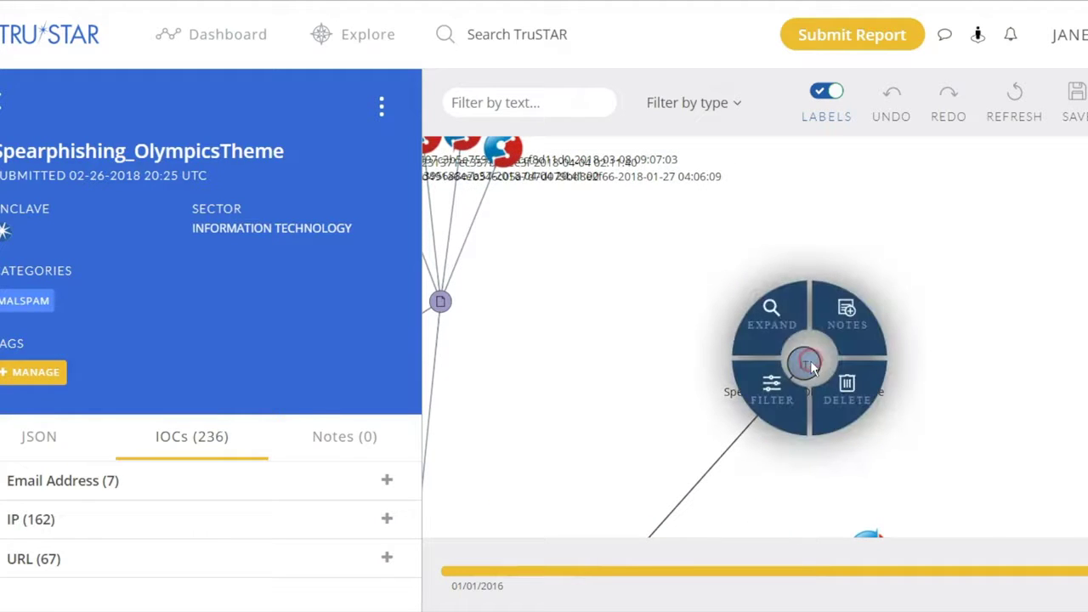
{"action": "left_click", "coordinate": [772, 317]}
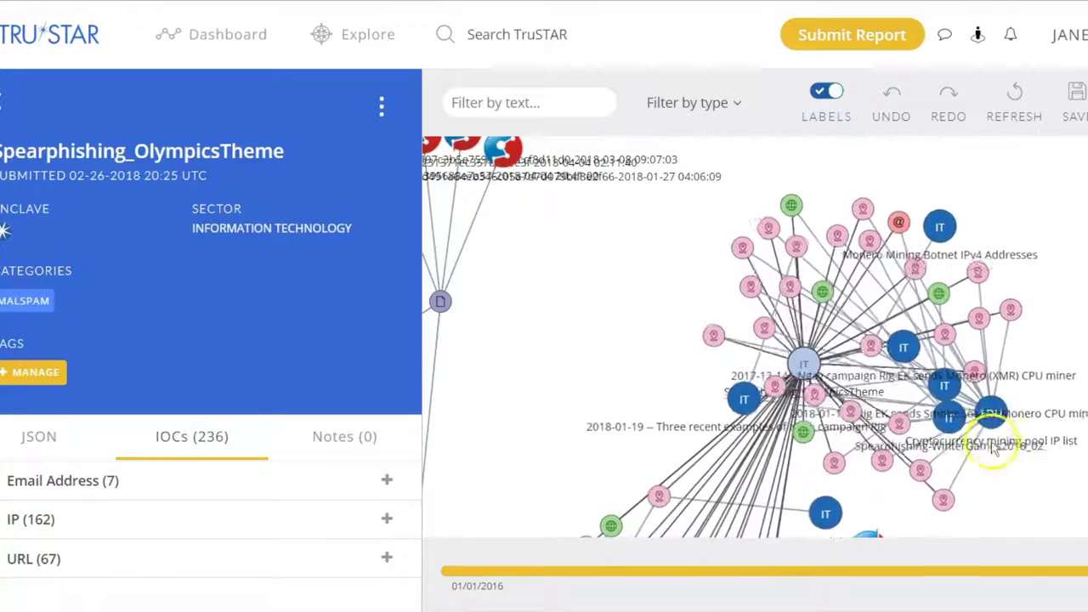
{"action": "left_click_drag", "start_coordinate": [992, 493], "coordinate": [980, 434]}
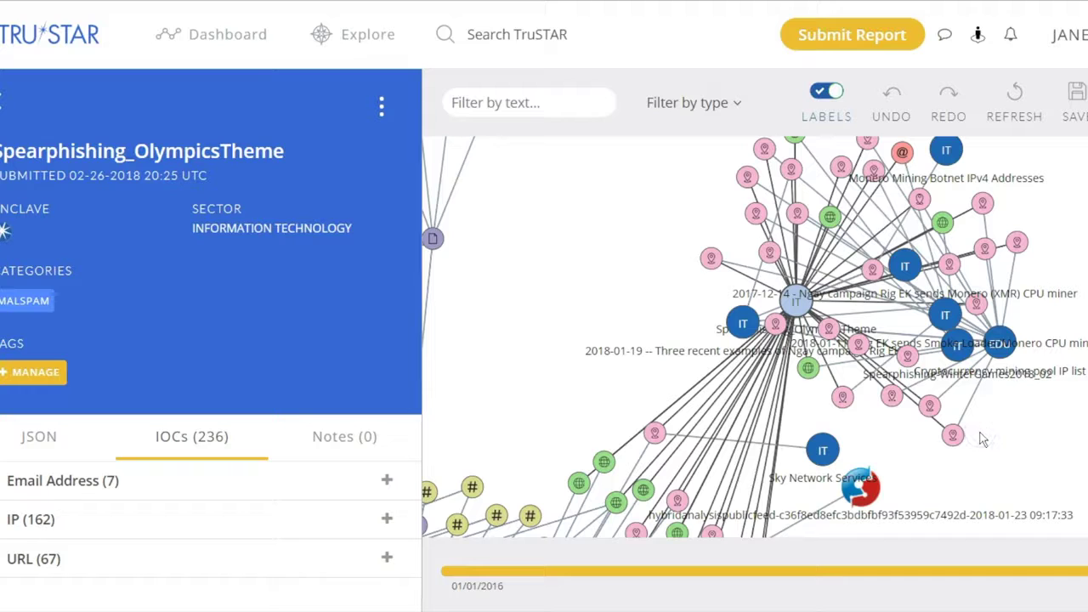
{"action": "left_click", "coordinate": [989, 478]}
{"action": "scroll", "coordinate": [1044, 196], "scroll_direction": "down", "scroll_amount": 3}
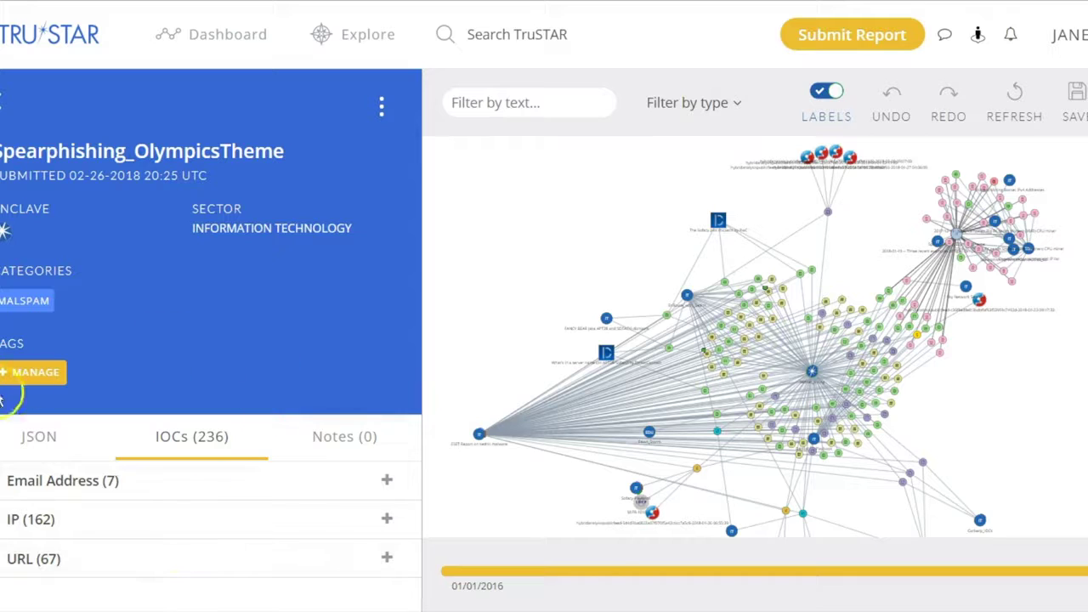
Step: Show the Spearphishing_OlympicsTheme report's JSON content and export the report as TXT
{"action": "left_click", "coordinate": [37, 451]}
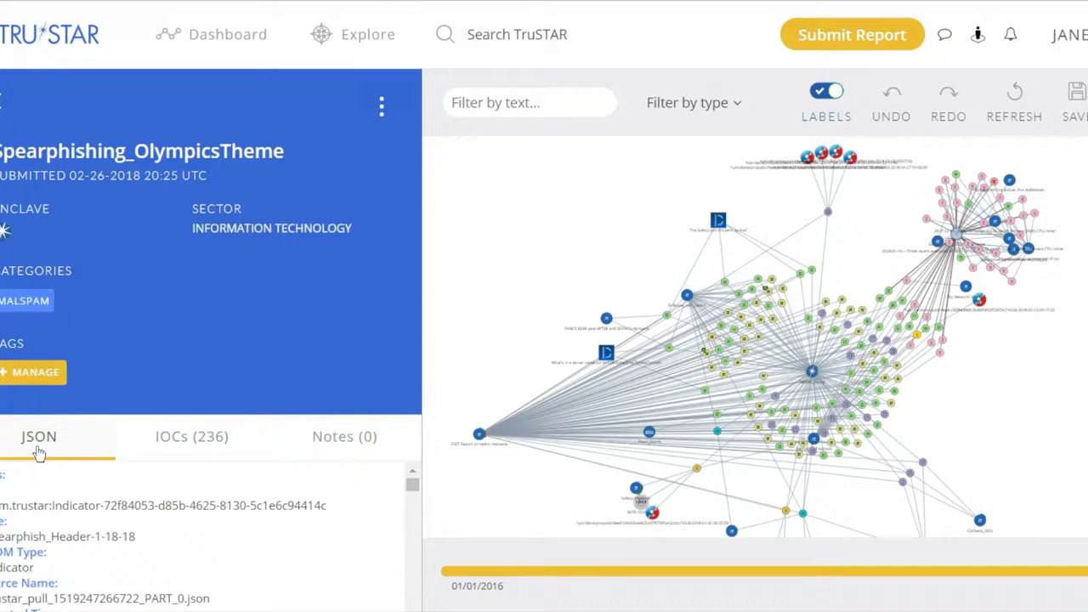
{"action": "left_click_drag", "start_coordinate": [413, 482], "coordinate": [415, 492]}
{"action": "left_click", "coordinate": [382, 107]}
{"action": "left_click", "coordinate": [338, 165]}
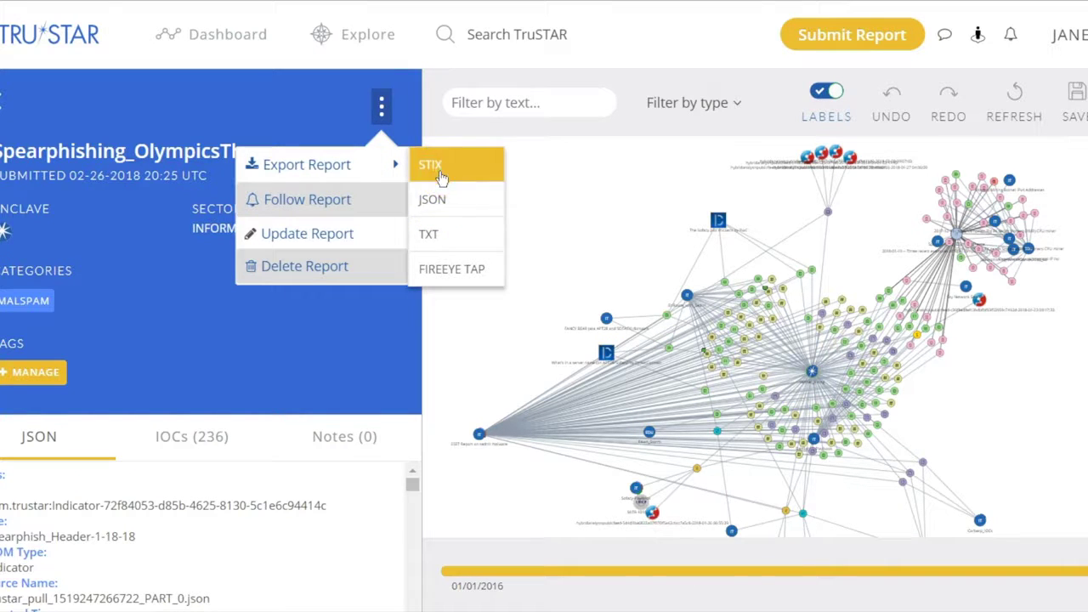
{"action": "left_click", "coordinate": [434, 238]}
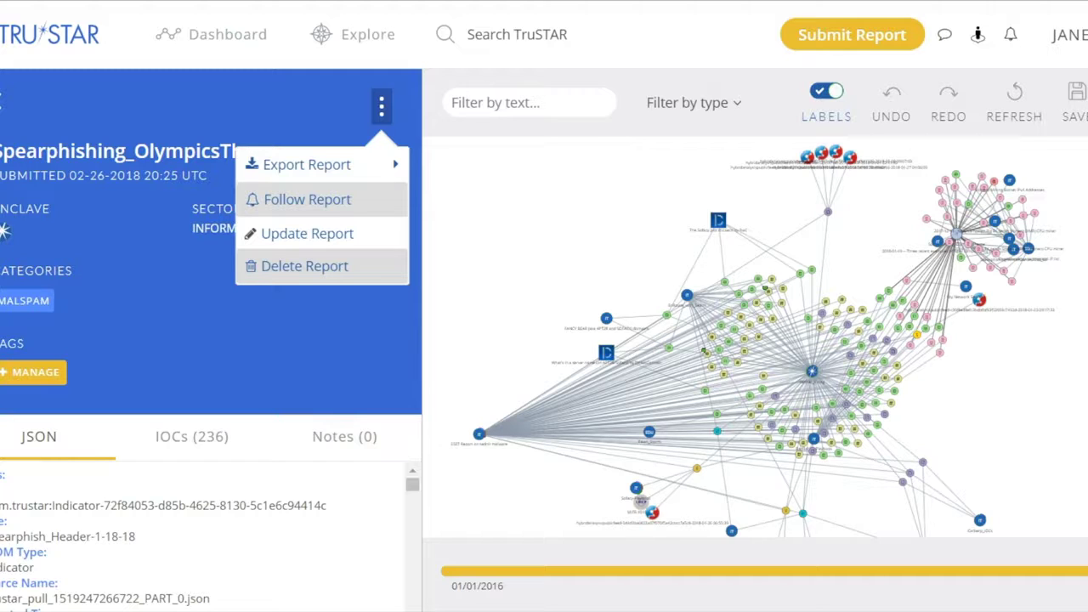
Step: Turn off the graph's labels and move the timeline's start date later to hide the older reports
{"action": "left_click", "coordinate": [817, 99]}
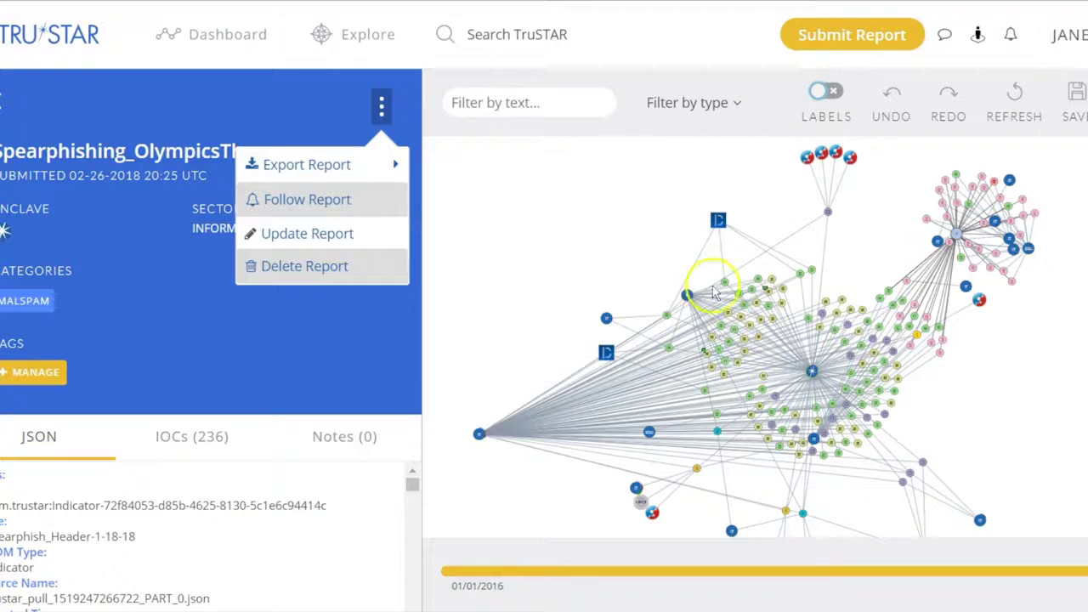
{"action": "left_click", "coordinate": [442, 573]}
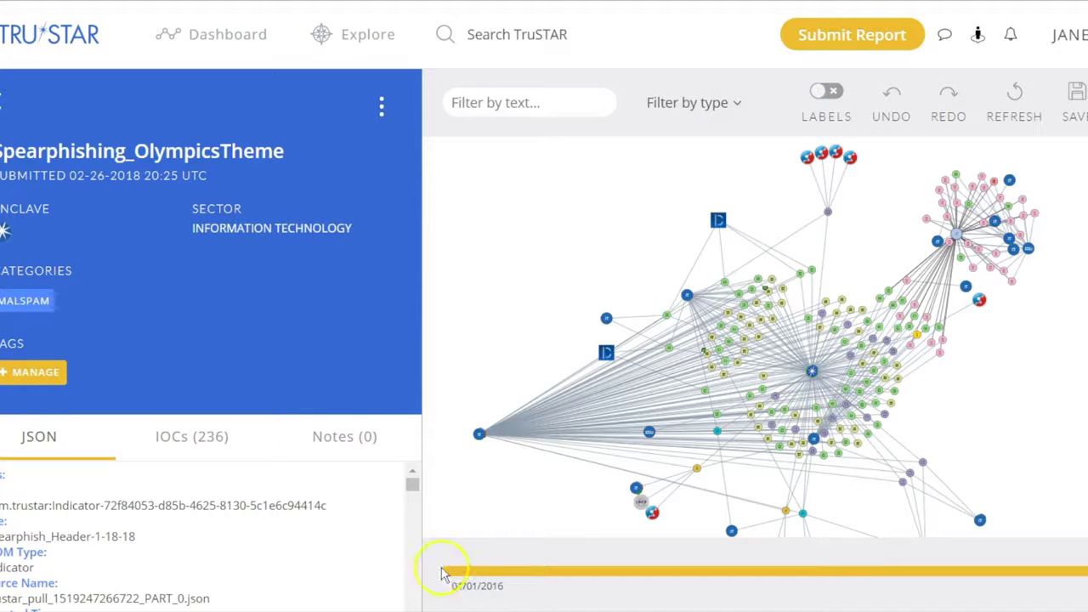
{"action": "left_click_drag", "start_coordinate": [455, 573], "coordinate": [1070, 573]}
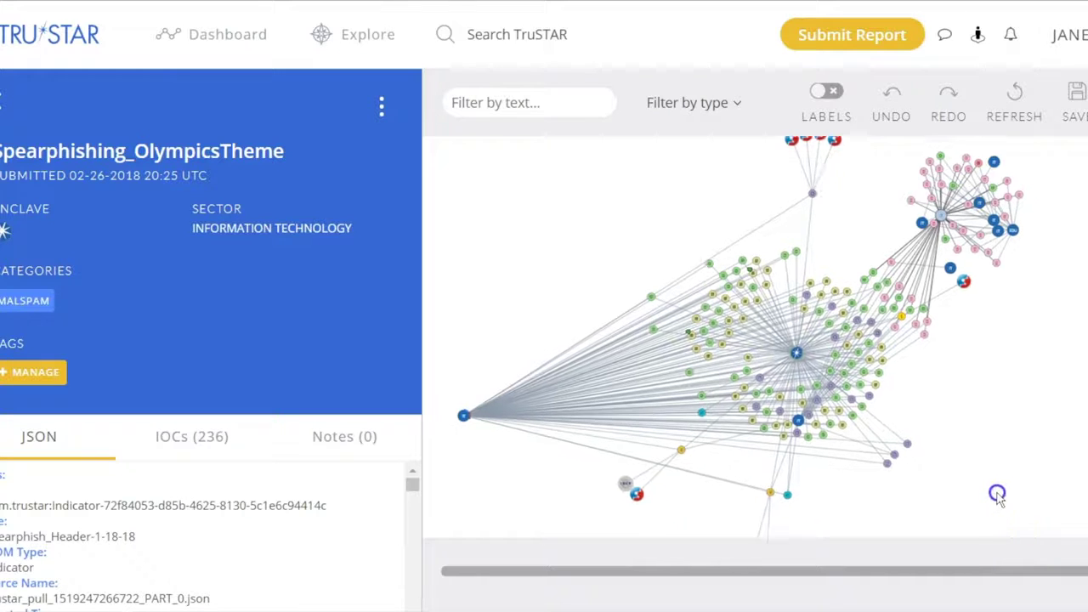
{"action": "left_click_drag", "start_coordinate": [938, 517], "coordinate": [912, 496]}
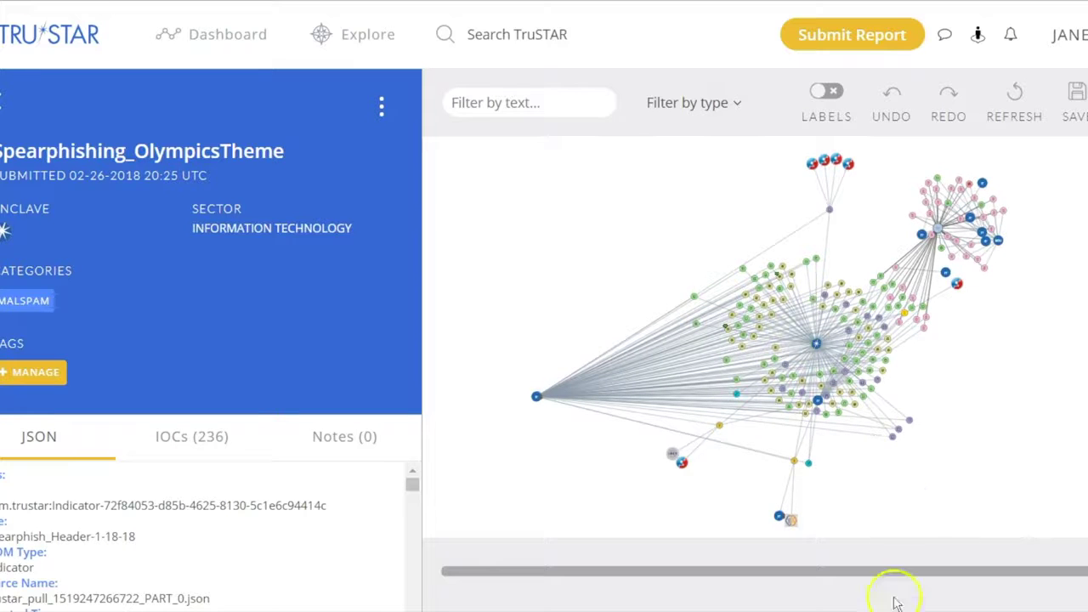
Step: Open the MIFR-10161582 and BadRabbit Playbook reports from their nodes and move the BadRabbit Playbook node beside the main cluster
{"action": "left_click", "coordinate": [672, 454]}
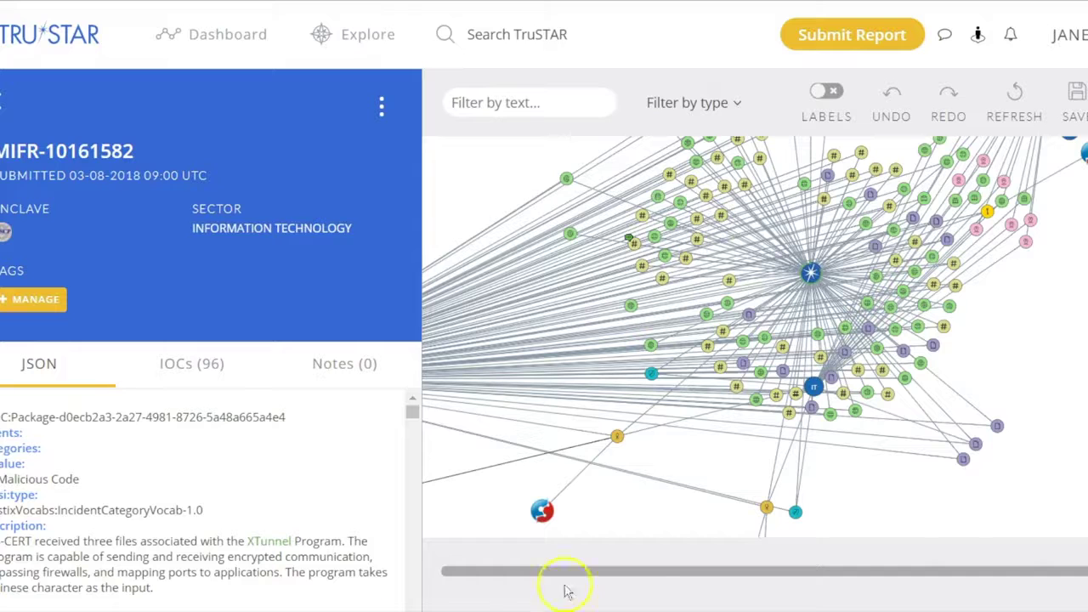
{"action": "left_click_drag", "start_coordinate": [904, 493], "coordinate": [905, 529]}
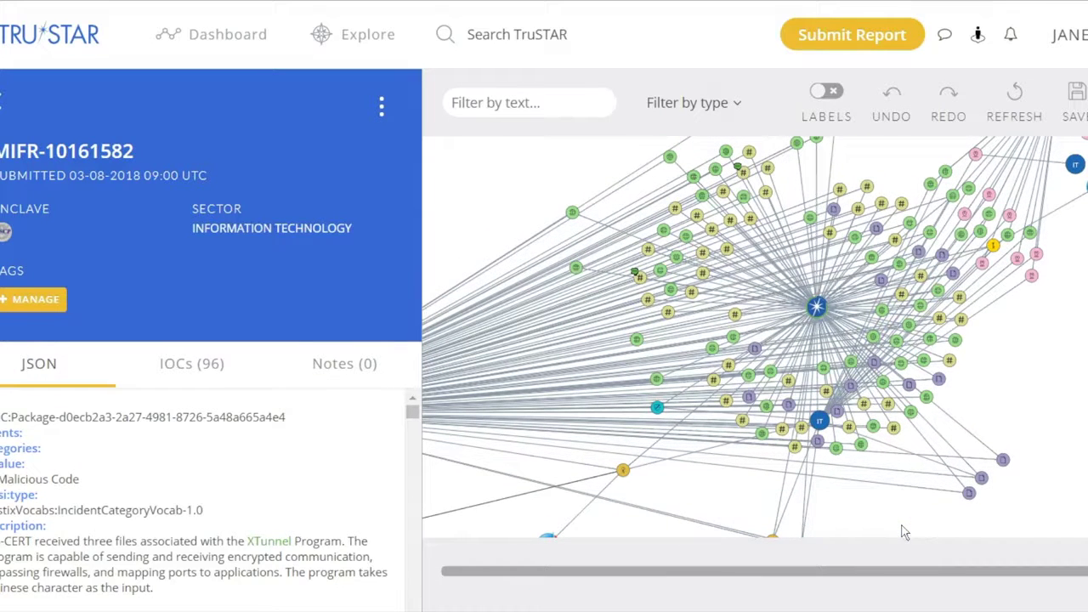
{"action": "left_click", "coordinate": [819, 420]}
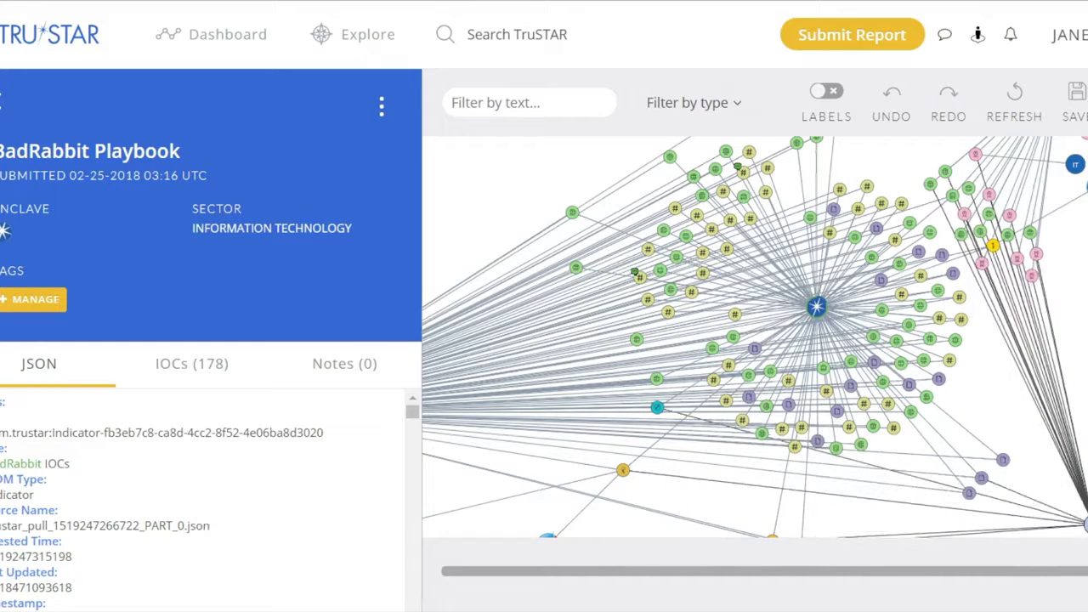
{"action": "left_click_drag", "start_coordinate": [1084, 521], "coordinate": [1068, 381]}
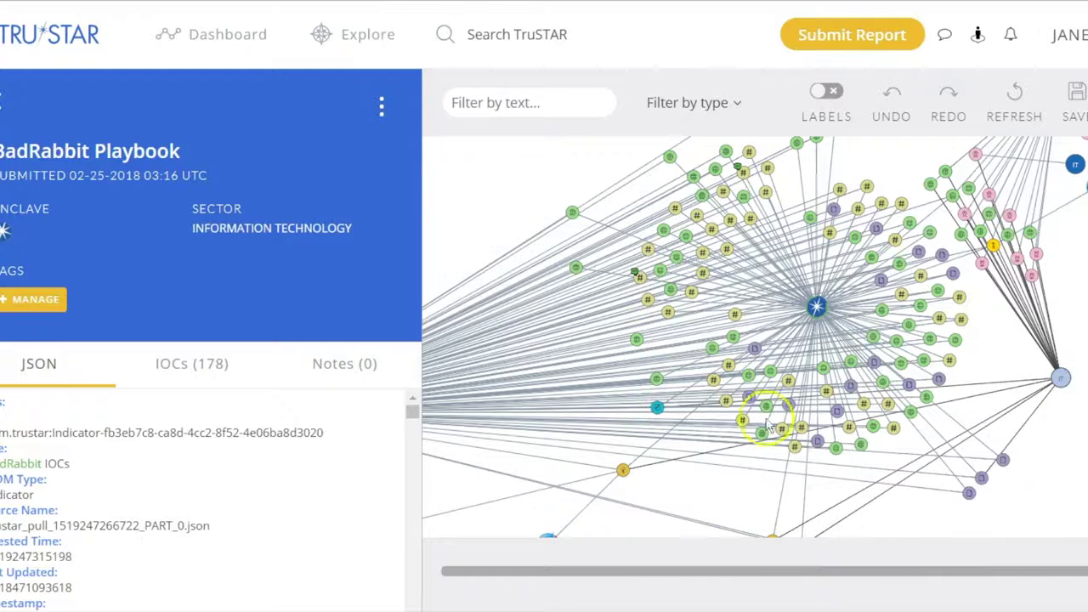
Step: Inspect several URL and SHA1 indicators around the cluster, and open the notes of the SHA1 next to militaryadviser.org
{"action": "mouse_move", "coordinate": [715, 351]}
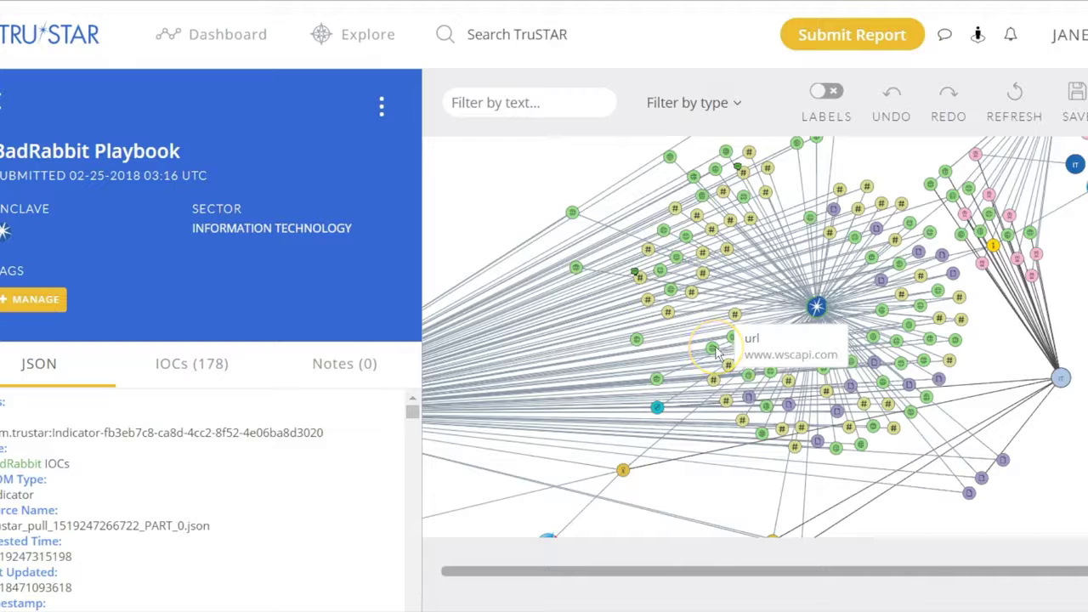
{"action": "left_click", "coordinate": [668, 313]}
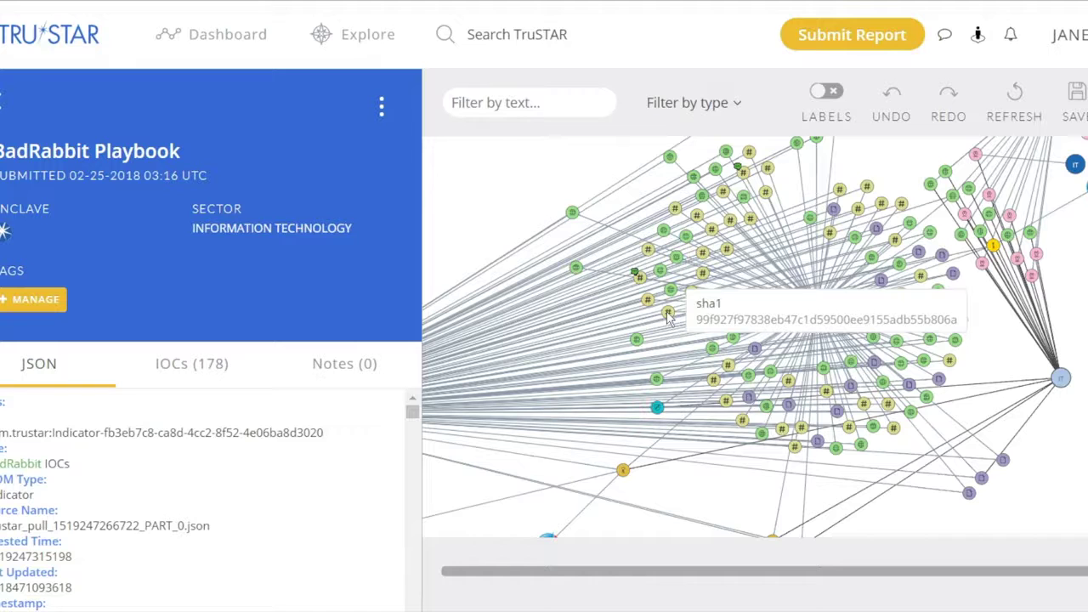
{"action": "left_click", "coordinate": [671, 295]}
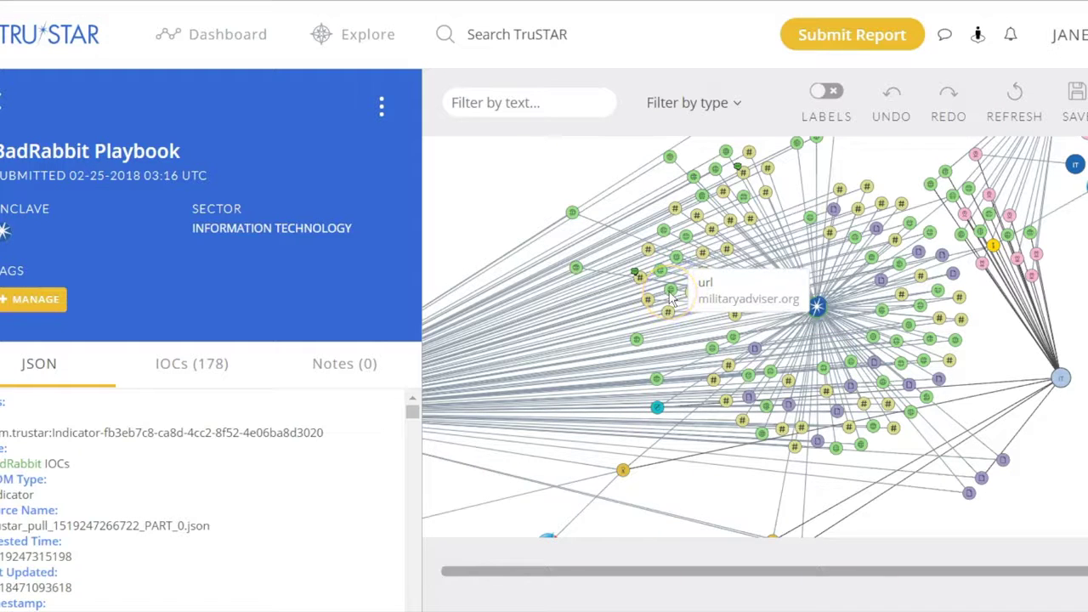
{"action": "left_click", "coordinate": [637, 273]}
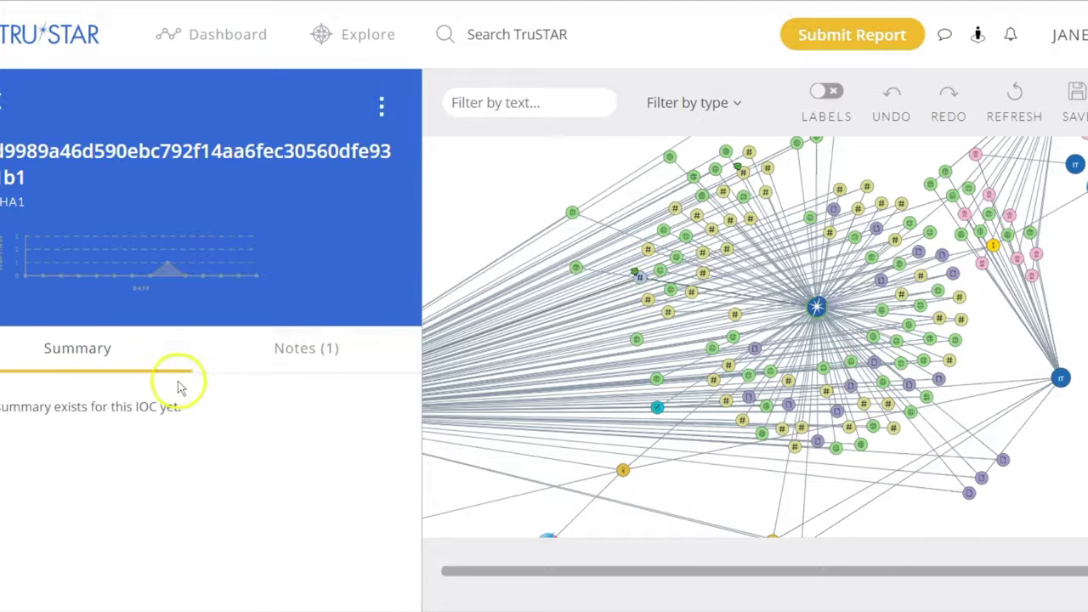
{"action": "left_click", "coordinate": [299, 349]}
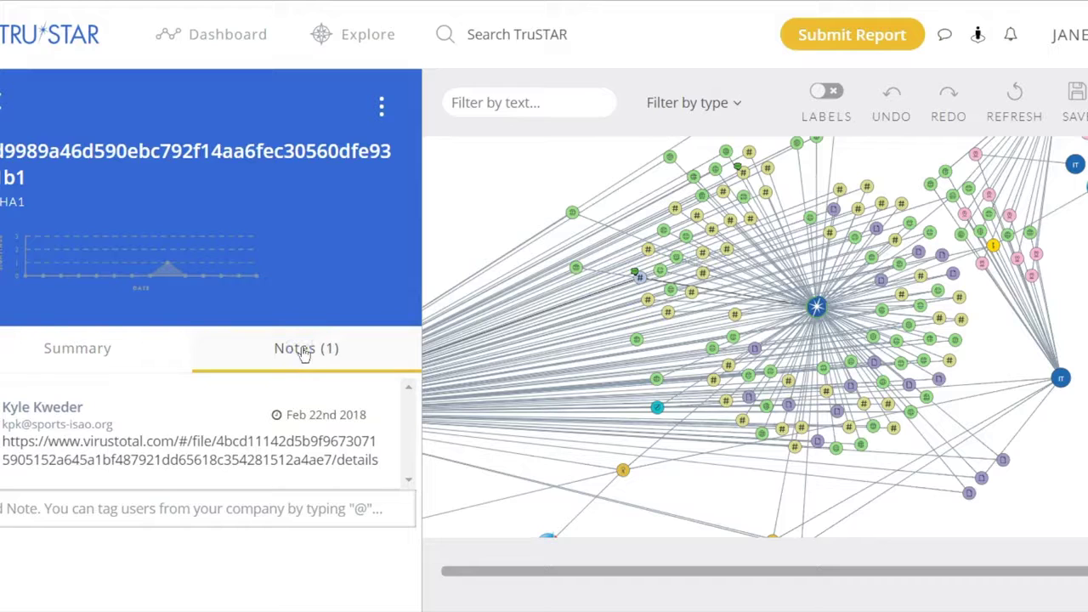
{"action": "left_click", "coordinate": [117, 517]}
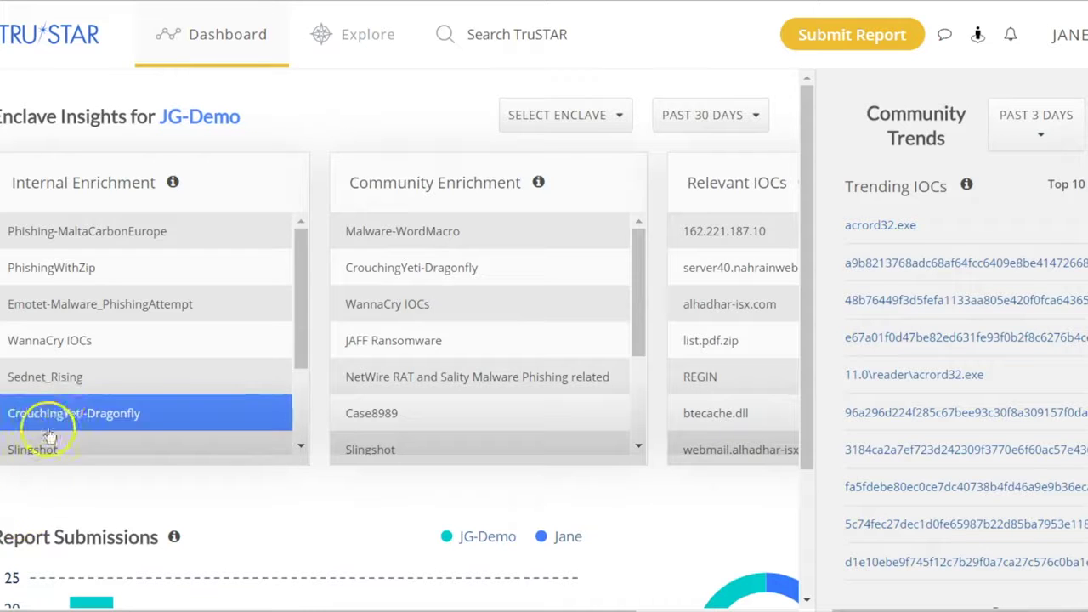
Step: Open Sednet_Rising from the dashboard's Internal Enrichment list and pull its Pawn_Storm node closer to the central cluster
{"action": "left_click", "coordinate": [56, 381]}
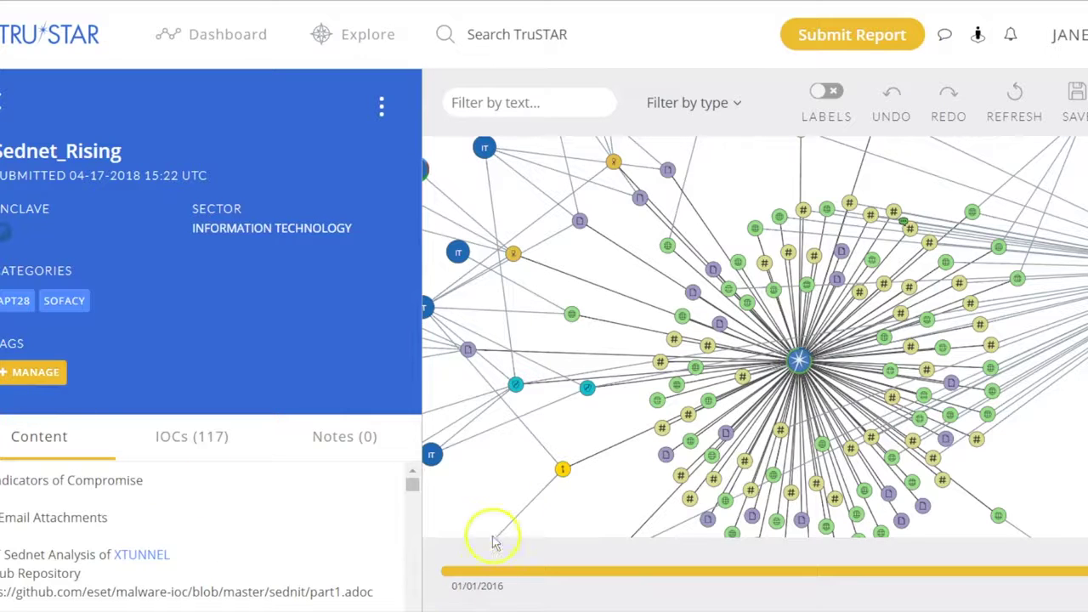
{"action": "scroll", "coordinate": [603, 506], "scroll_direction": "down", "scroll_amount": 5}
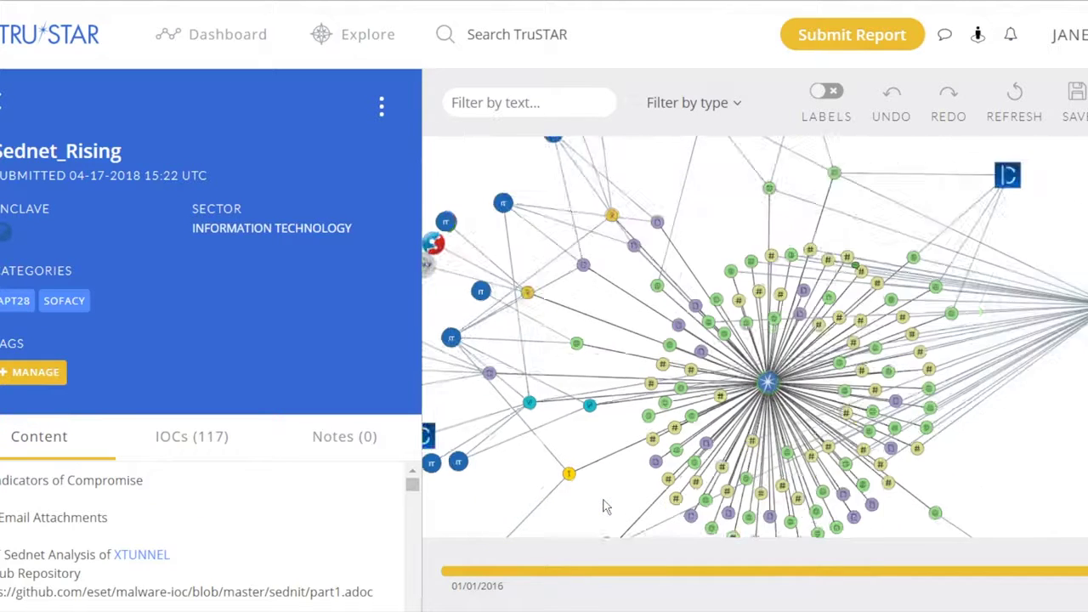
{"action": "left_click_drag", "start_coordinate": [936, 499], "coordinate": [966, 438]}
{"action": "left_click", "coordinate": [829, 435]}
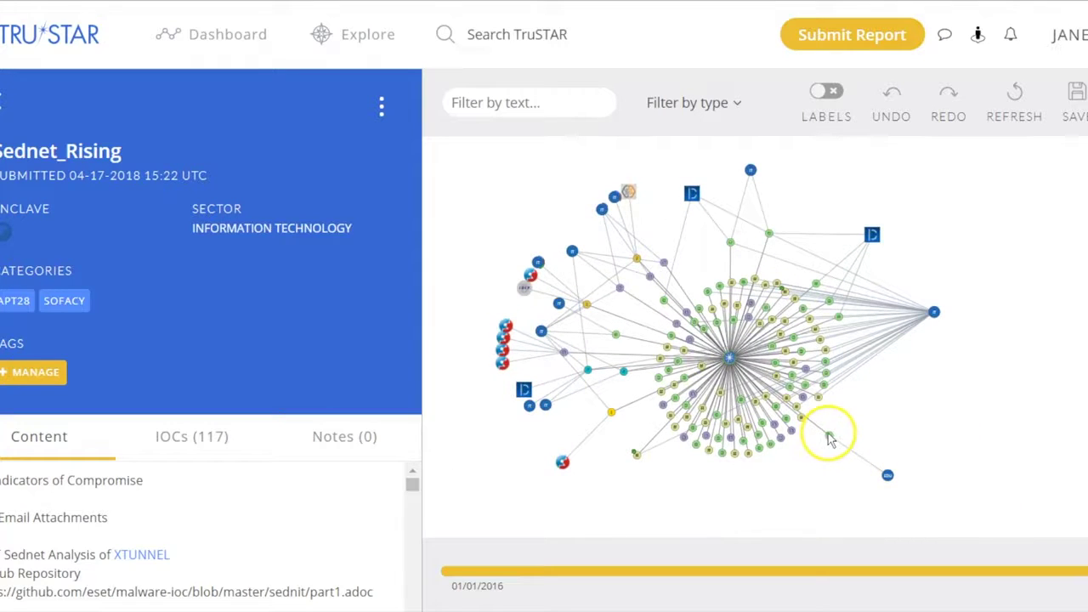
{"action": "left_click_drag", "start_coordinate": [887, 473], "coordinate": [859, 438]}
{"action": "left_click", "coordinate": [795, 506]}
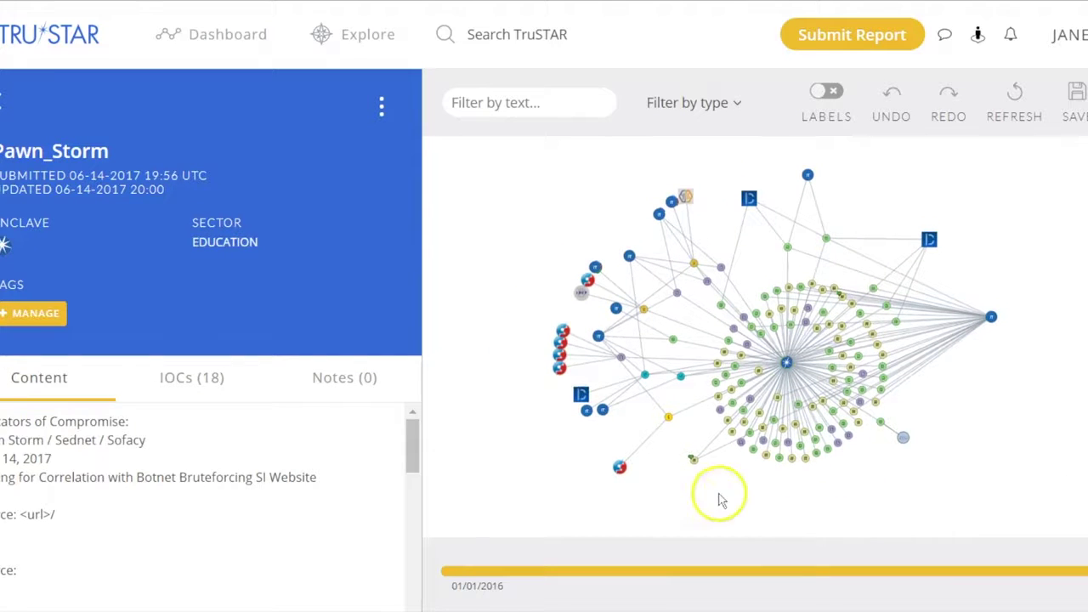
Step: Open the notes of the outlying SHA1 indicator below the cluster and copy the file hash from its VirusTotal link
{"action": "left_click", "coordinate": [694, 463]}
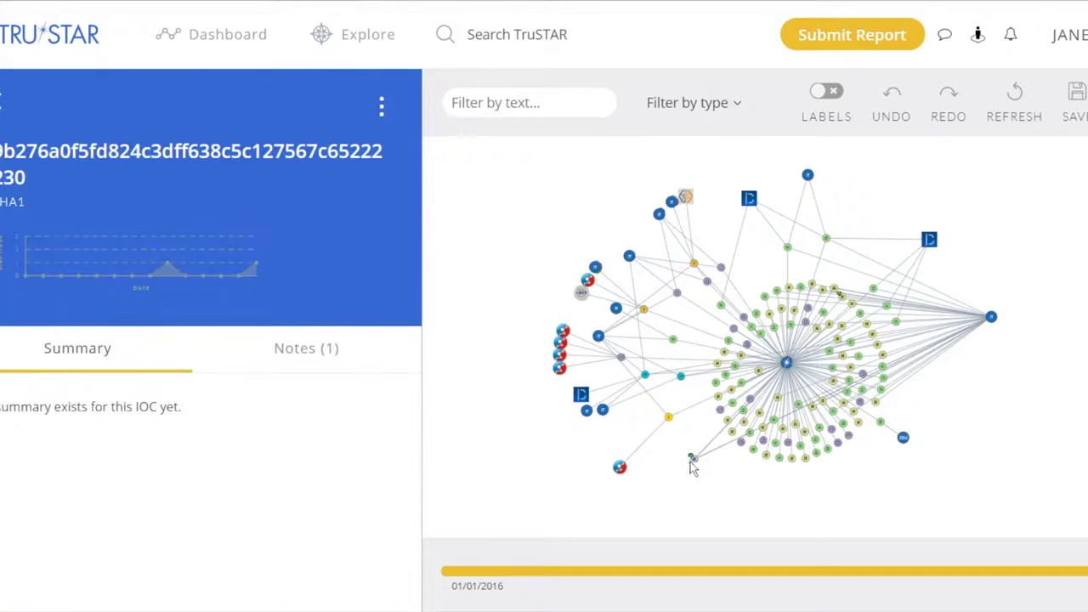
{"action": "left_click", "coordinate": [321, 355]}
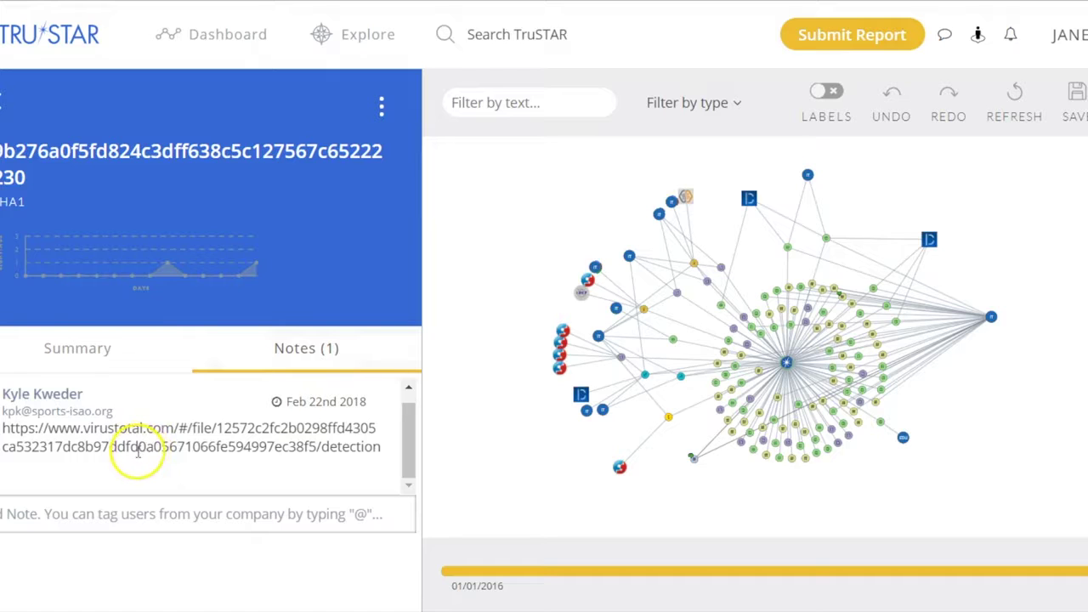
{"action": "left_click", "coordinate": [202, 468]}
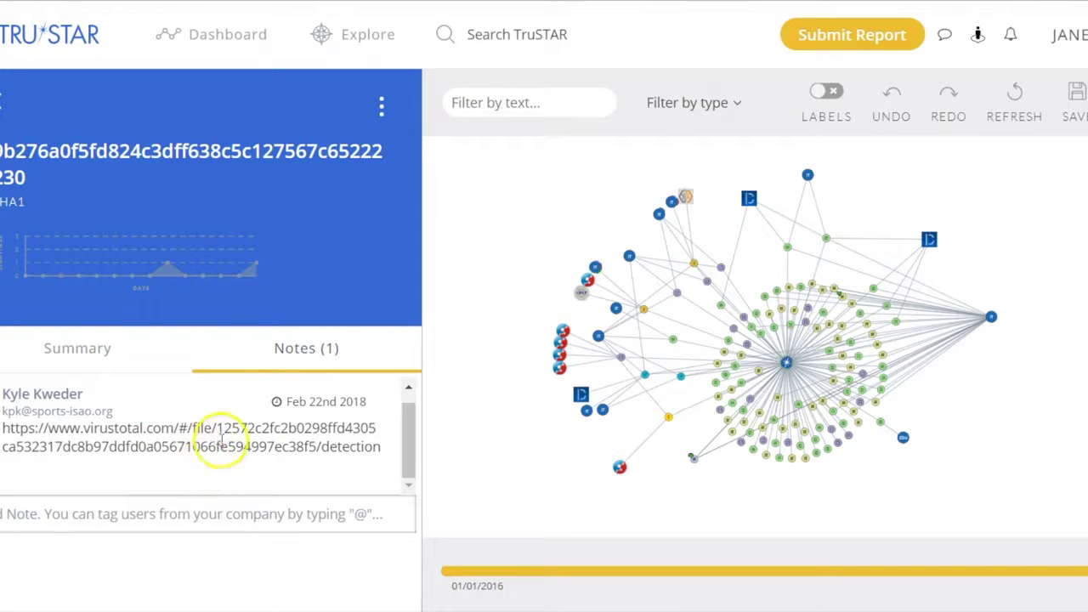
{"action": "left_click_drag", "start_coordinate": [218, 428], "coordinate": [309, 452]}
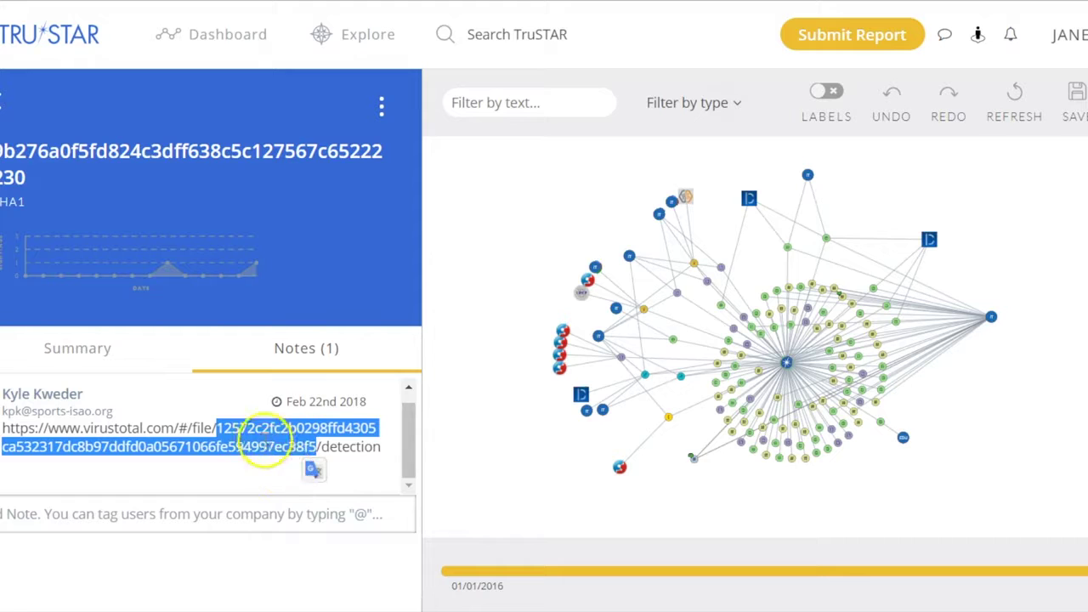
{"action": "right_click", "coordinate": [266, 447]}
{"action": "left_click", "coordinate": [308, 454]}
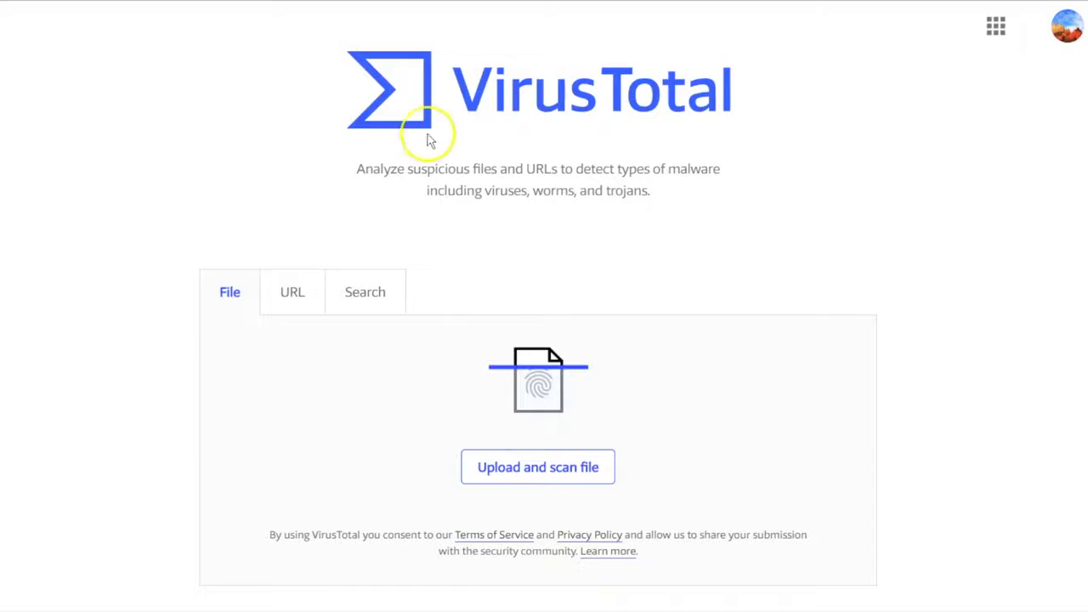
Step: Search VirusTotal for the copied file hash and review the engine detections
{"action": "left_click", "coordinate": [379, 290]}
{"action": "left_click", "coordinate": [282, 454]}
{"action": "key", "text": "ctrl+v"}
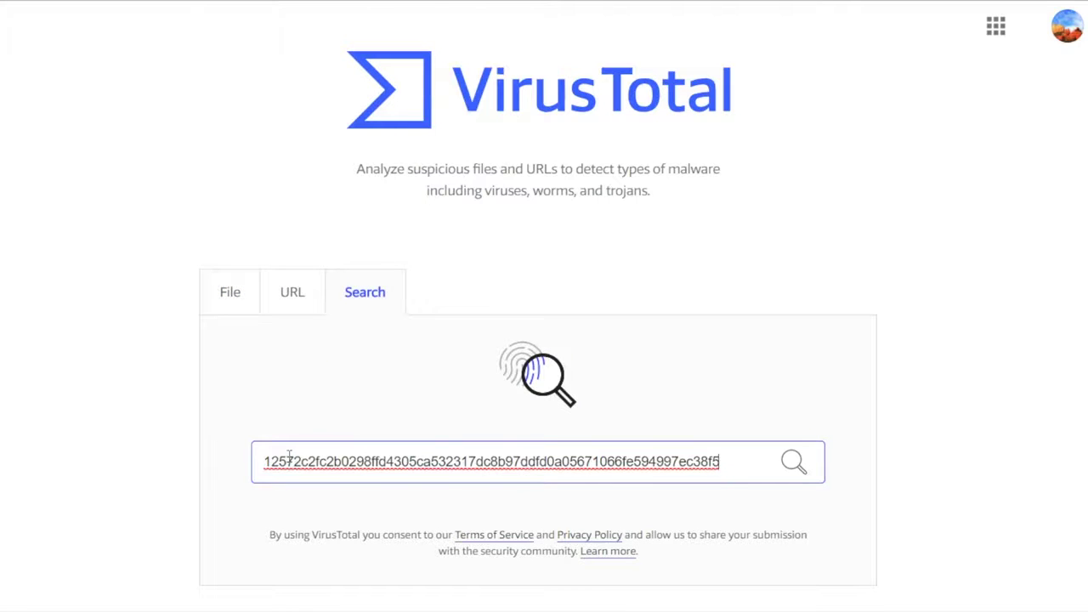
{"action": "left_click", "coordinate": [795, 463]}
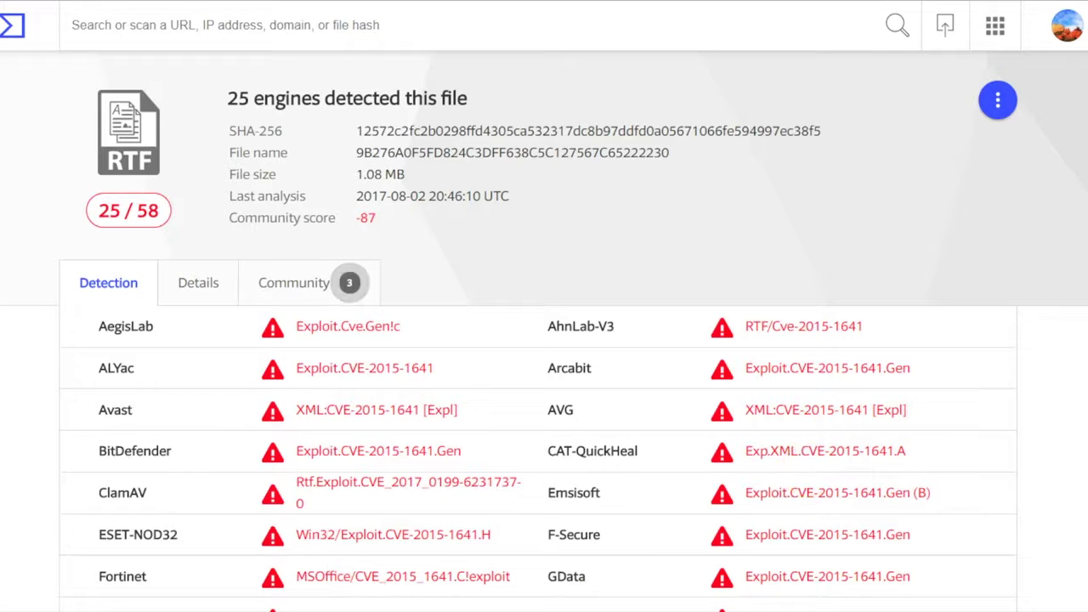
{"action": "scroll", "coordinate": [349, 282], "scroll_direction": "down", "scroll_amount": 1}
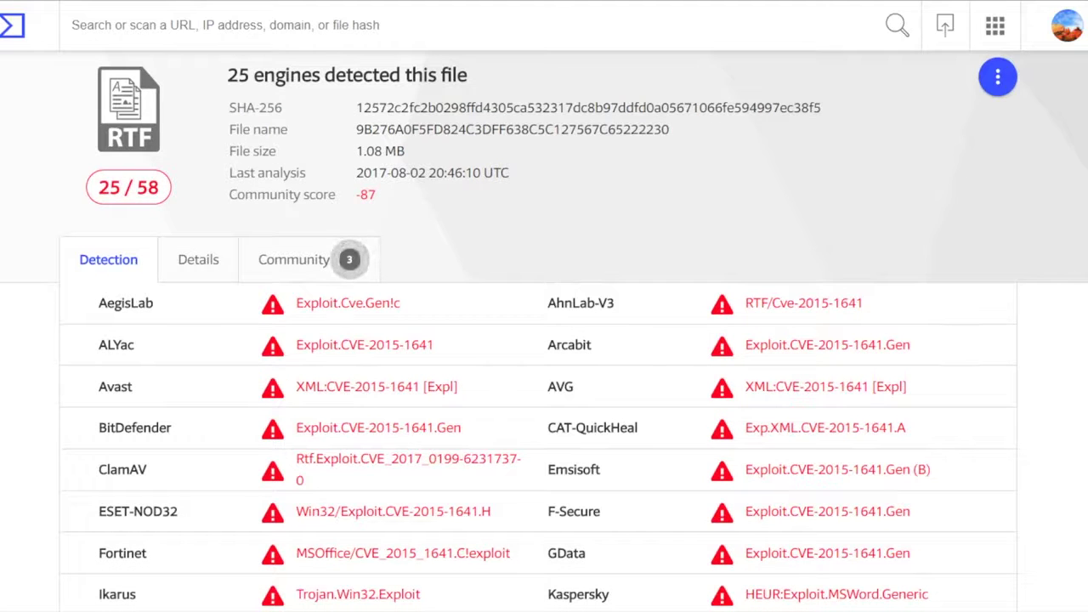
{"action": "scroll", "coordinate": [349, 260], "scroll_direction": "up", "scroll_amount": 1}
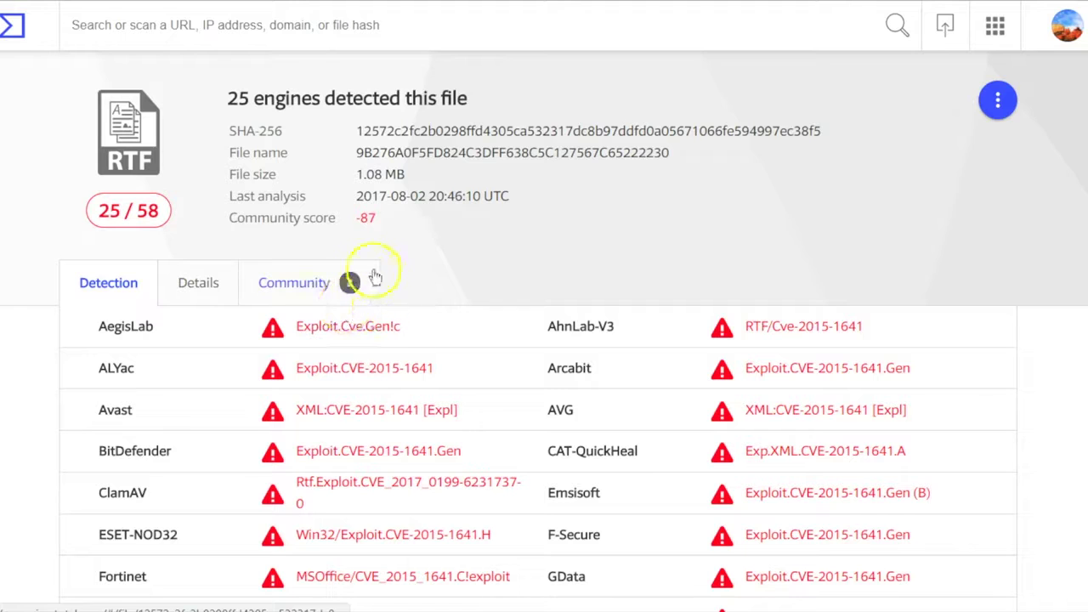
Step: Review the file's community votes and comments on VirusTotal
{"action": "left_click", "coordinate": [306, 291]}
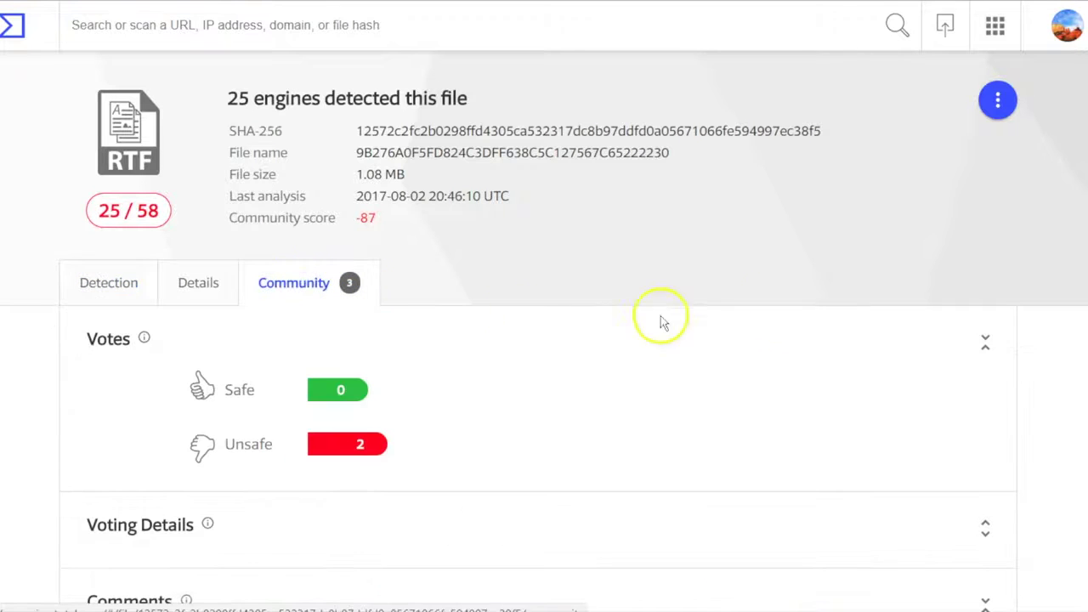
{"action": "scroll", "coordinate": [1013, 299], "scroll_direction": "down", "scroll_amount": 5}
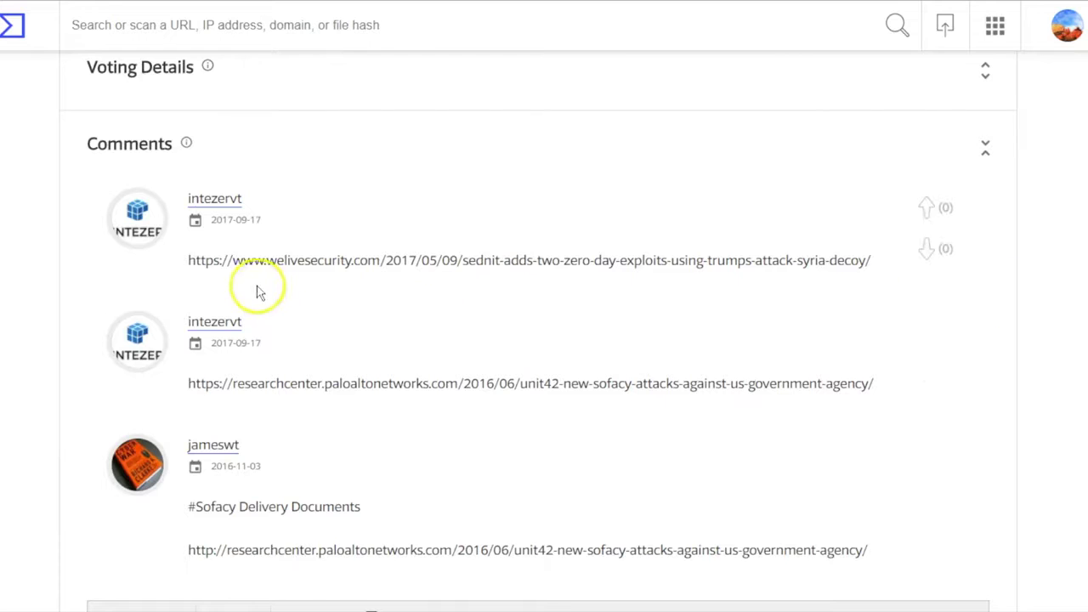
{"action": "left_click", "coordinate": [223, 222]}
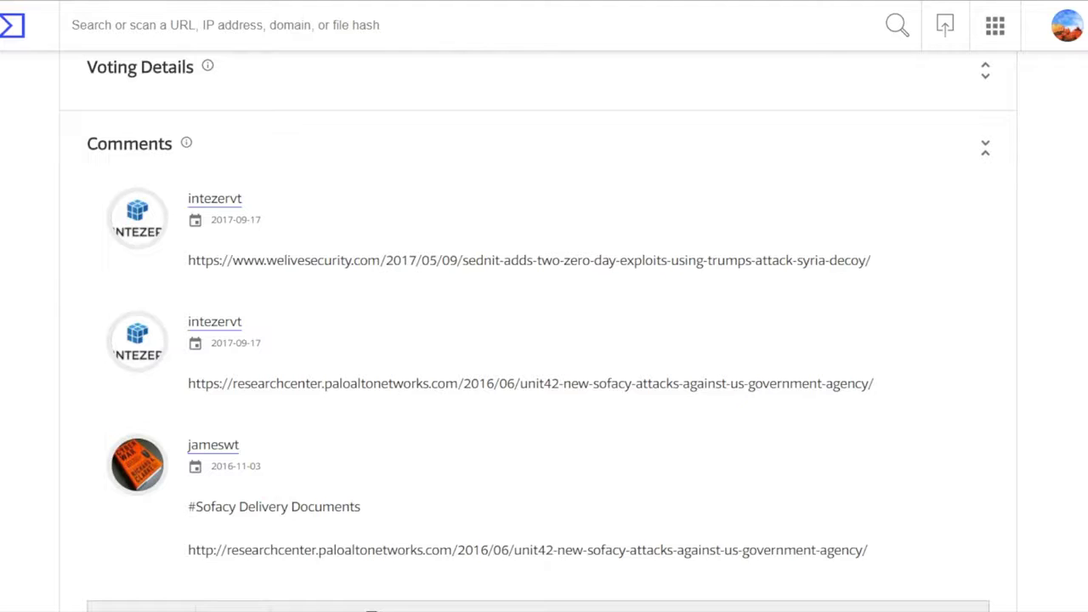
{"action": "scroll", "coordinate": [544, 340], "scroll_direction": "up", "scroll_amount": 5}
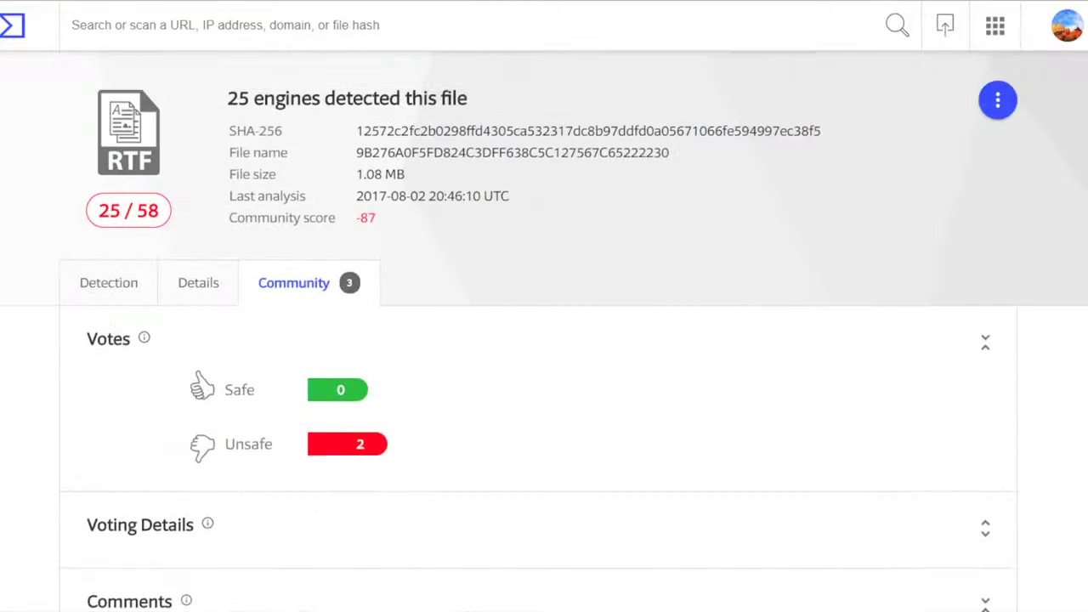
Step: Examine the file's details, including its basic properties, tags, history, file names and RTF document info
{"action": "left_click", "coordinate": [201, 286]}
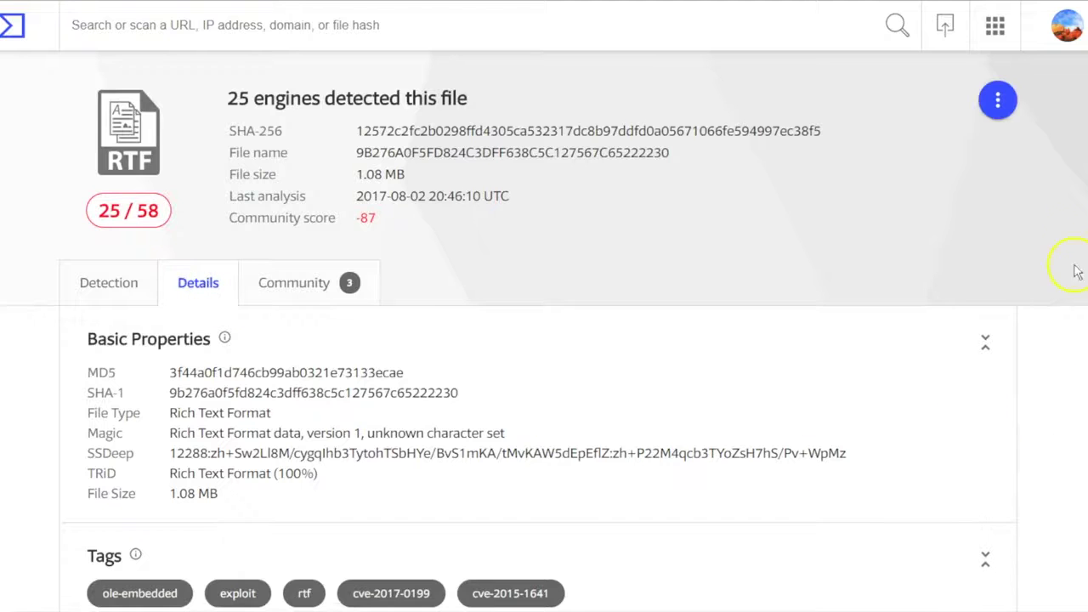
{"action": "scroll", "coordinate": [544, 341], "scroll_direction": "down", "scroll_amount": 5}
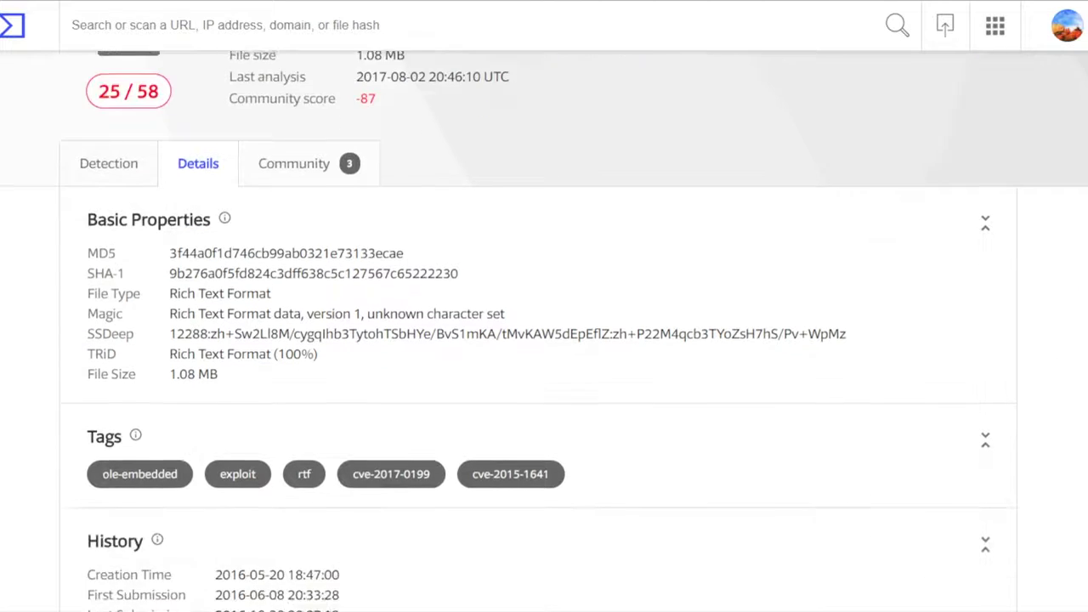
{"action": "scroll", "coordinate": [544, 340], "scroll_direction": "down", "scroll_amount": 1}
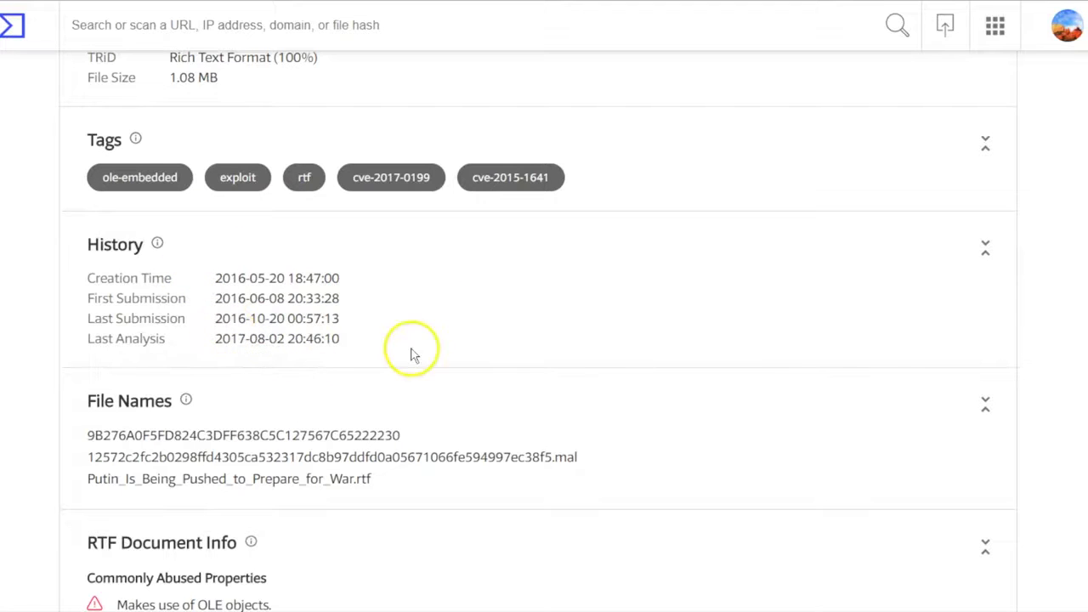
{"action": "scroll", "coordinate": [537, 330], "scroll_direction": "down", "scroll_amount": 5}
{"action": "scroll", "coordinate": [535, 331], "scroll_direction": "down", "scroll_amount": 2}
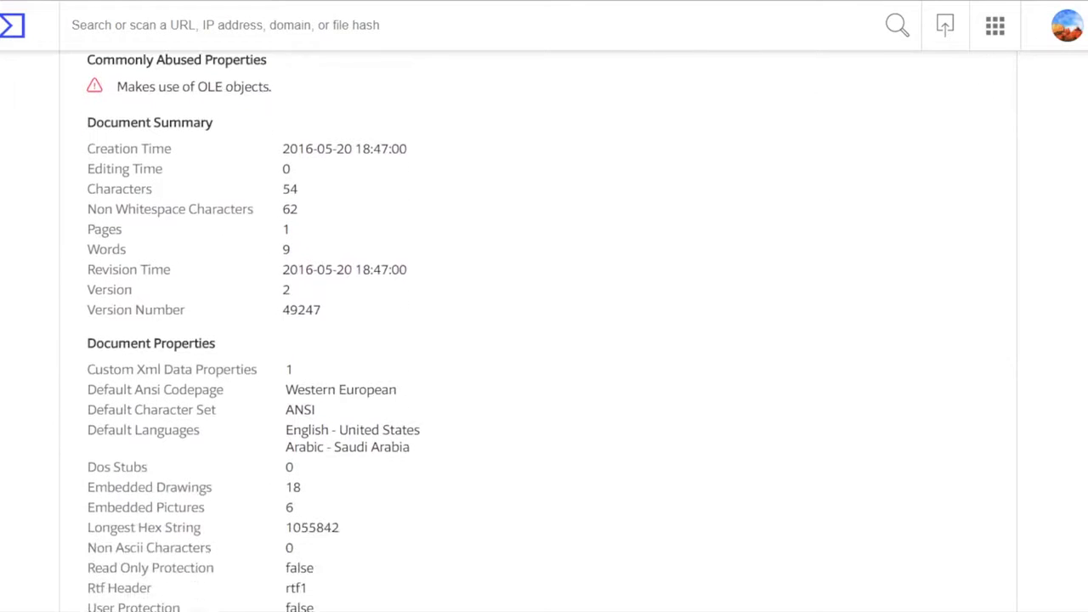
Step: Review the file's document summary, document properties and ExifTool metadata, and return to its engine detections
{"action": "scroll", "coordinate": [534, 332], "scroll_direction": "down", "scroll_amount": 5}
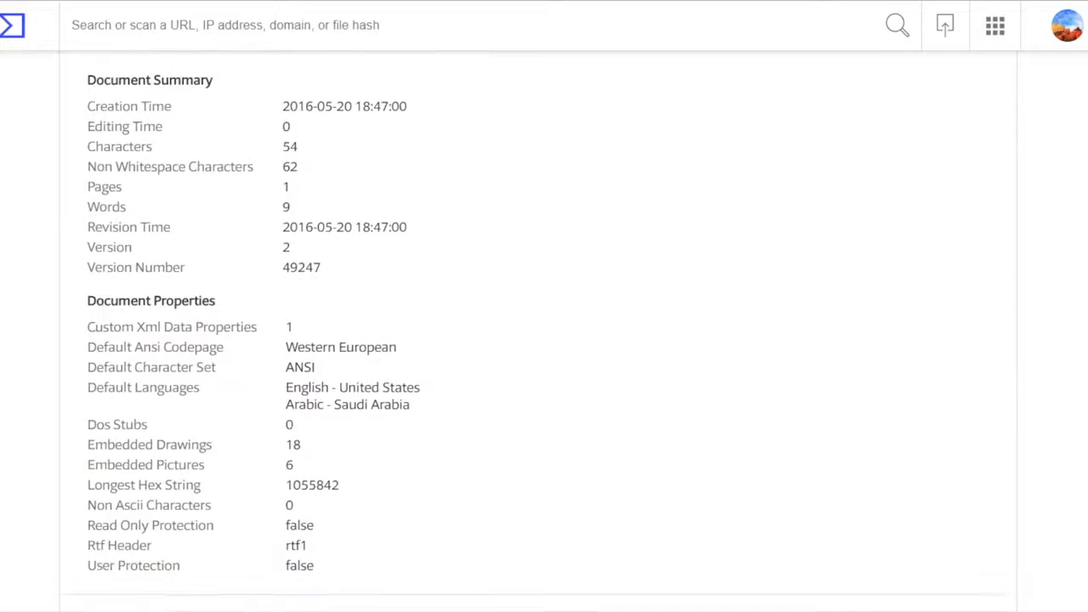
{"action": "scroll", "coordinate": [534, 332], "scroll_direction": "down", "scroll_amount": 2}
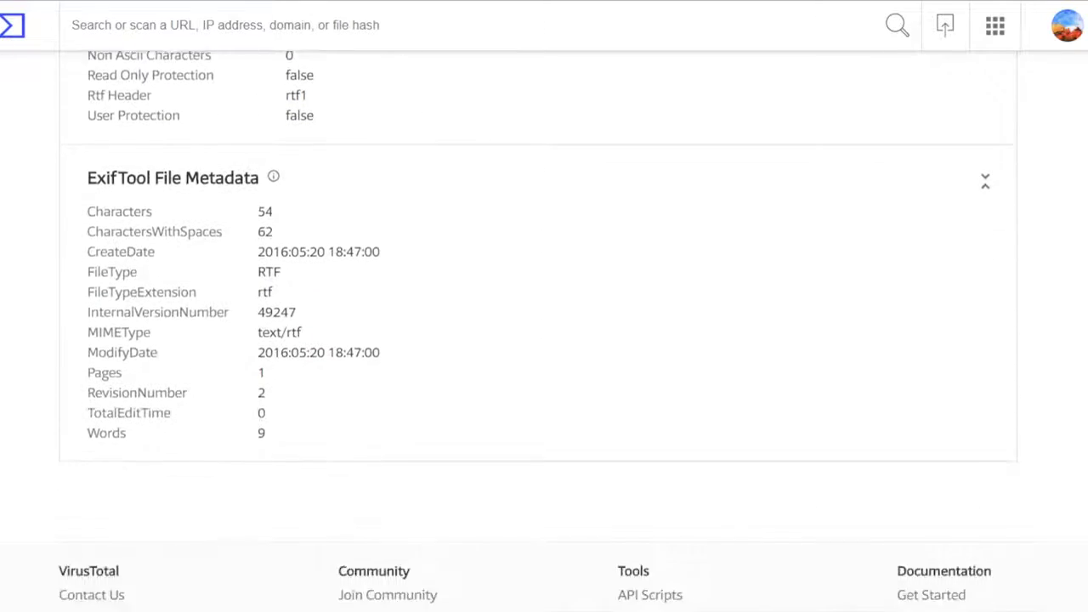
{"action": "scroll", "coordinate": [534, 332], "scroll_direction": "up", "scroll_amount": 12}
{"action": "scroll", "coordinate": [534, 332], "scroll_direction": "up", "scroll_amount": 4}
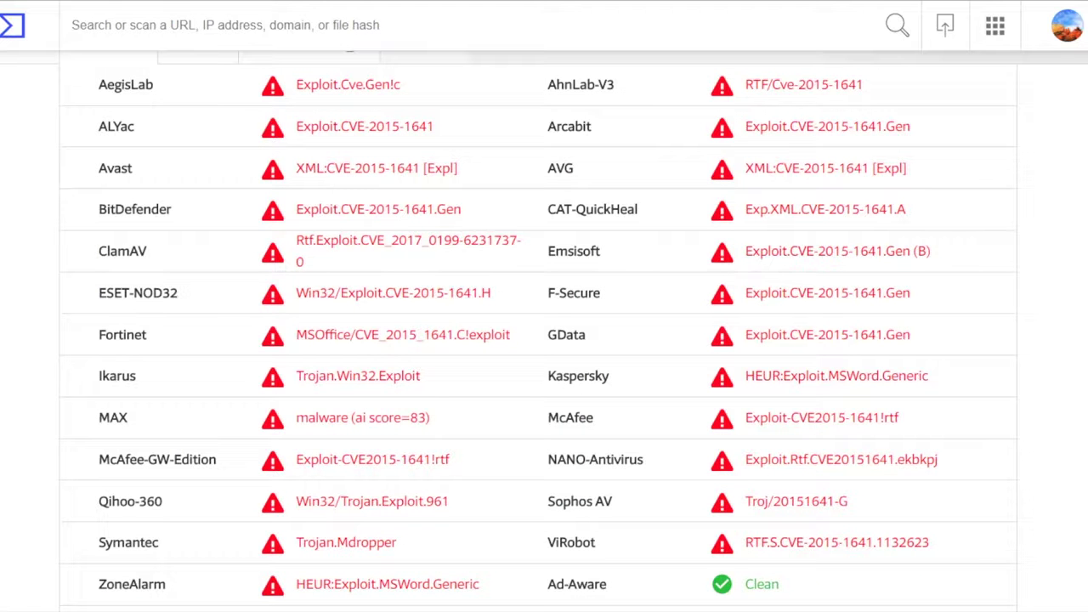
{"action": "scroll", "coordinate": [545, 331], "scroll_direction": "up", "scroll_amount": 1}
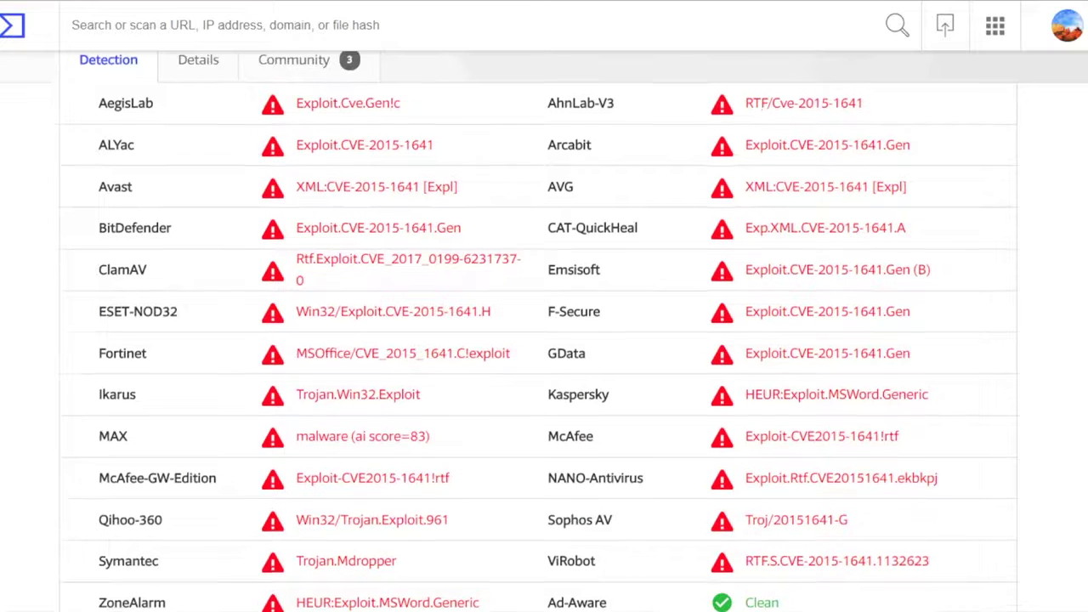
{"action": "scroll", "coordinate": [544, 332], "scroll_direction": "up", "scroll_amount": 1}
{"action": "scroll", "coordinate": [544, 332], "scroll_direction": "down", "scroll_amount": 2}
{"action": "scroll", "coordinate": [544, 332], "scroll_direction": "down", "scroll_amount": 1}
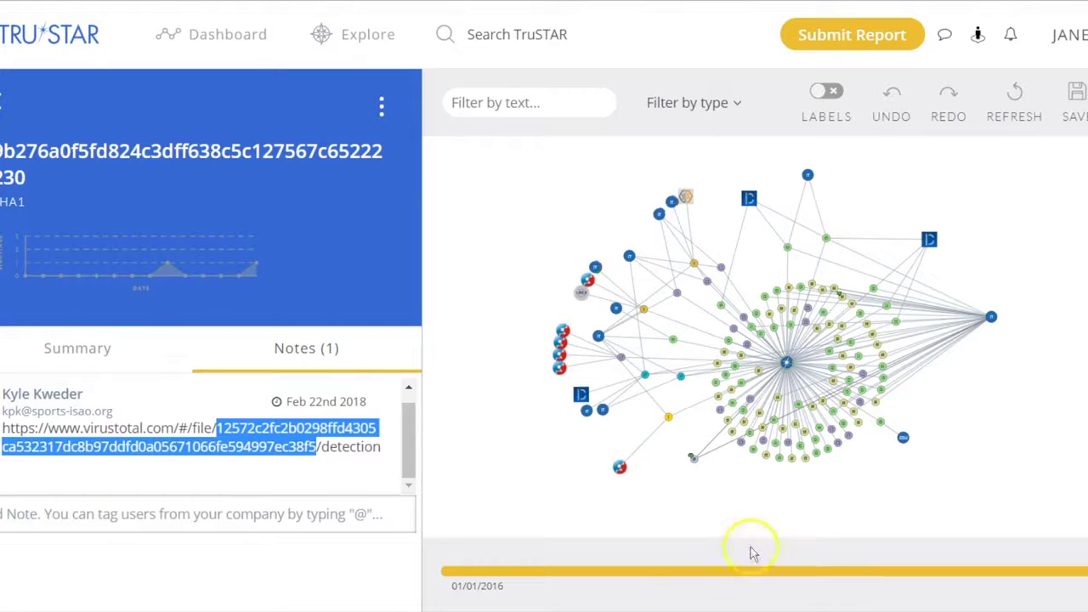
Step: Read the Sofacy Uses DealersChoice report in TruSTAR, reposition its graph node beside its linked malware node, and inspect that malware indicator
{"action": "mouse_move", "coordinate": [791, 446]}
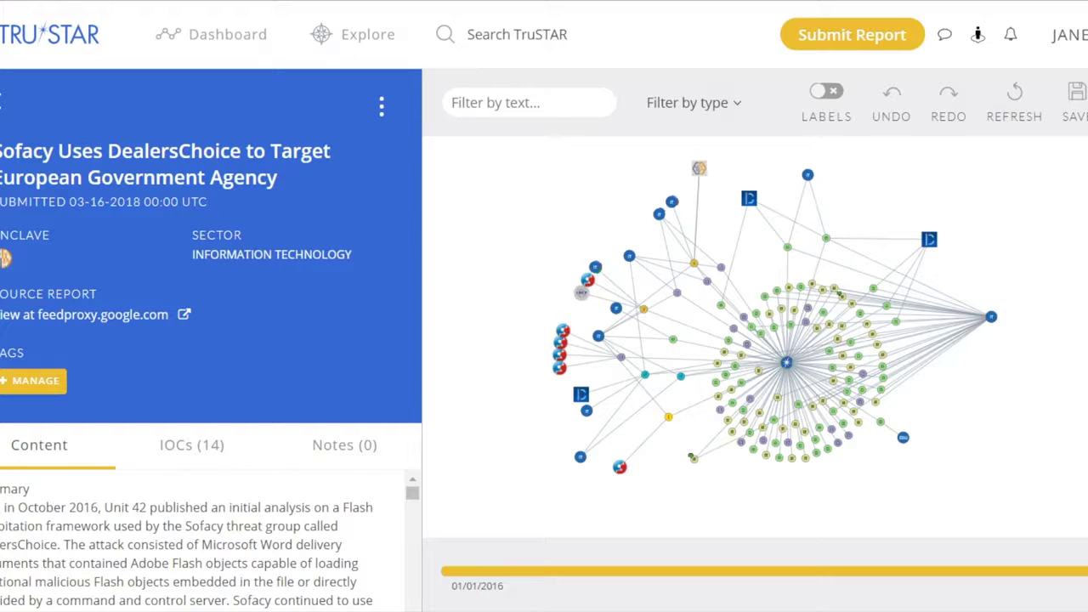
{"action": "scroll", "coordinate": [204, 536], "scroll_direction": "down", "scroll_amount": 5}
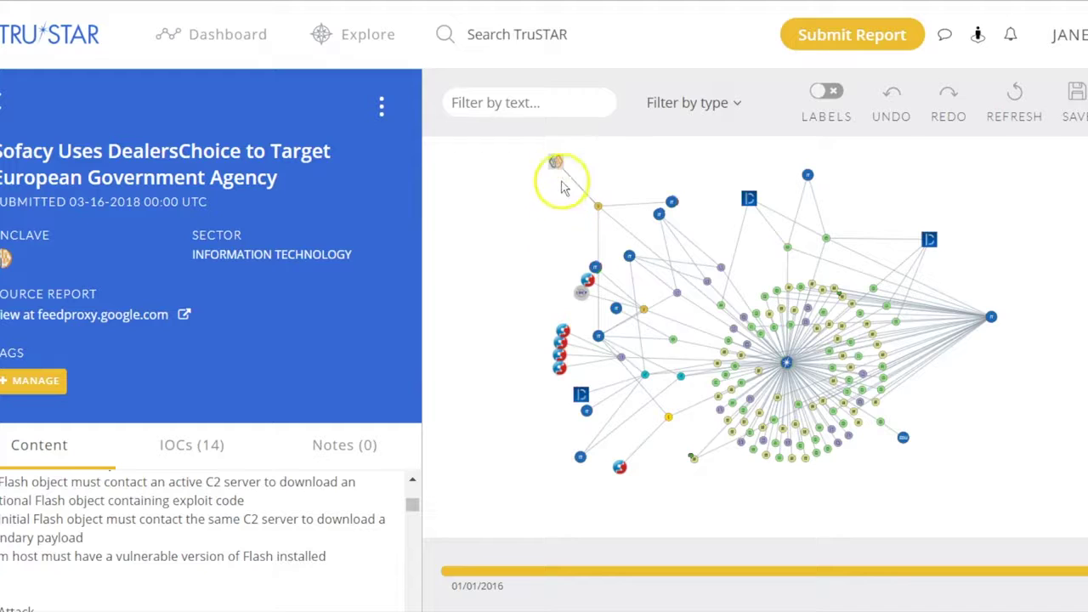
{"action": "mouse_move", "coordinate": [557, 161]}
{"action": "left_click_drag", "start_coordinate": [569, 181], "coordinate": [572, 187]}
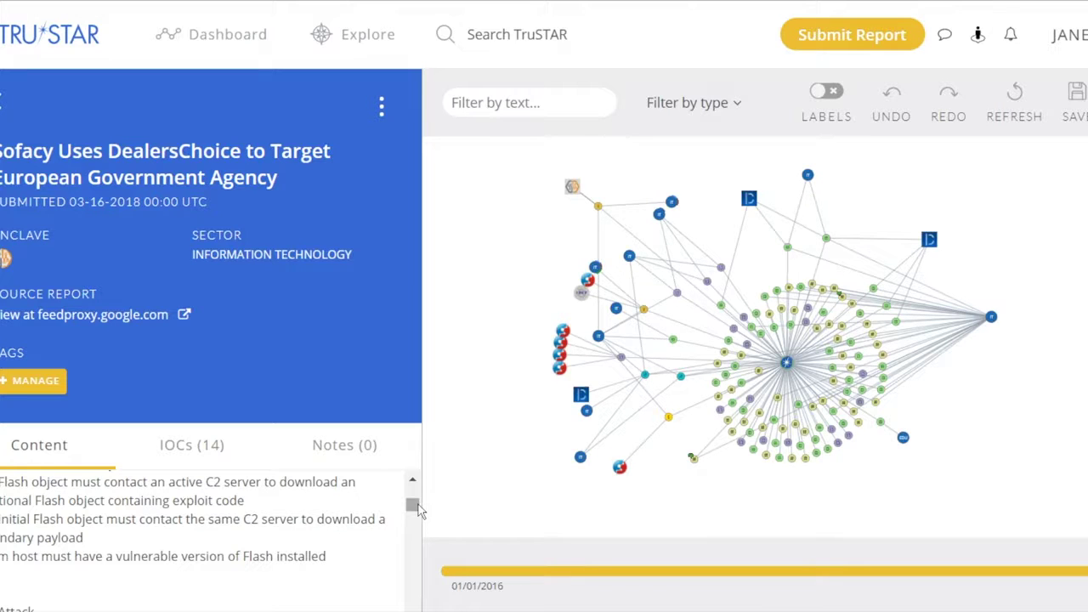
{"action": "mouse_move", "coordinate": [598, 208]}
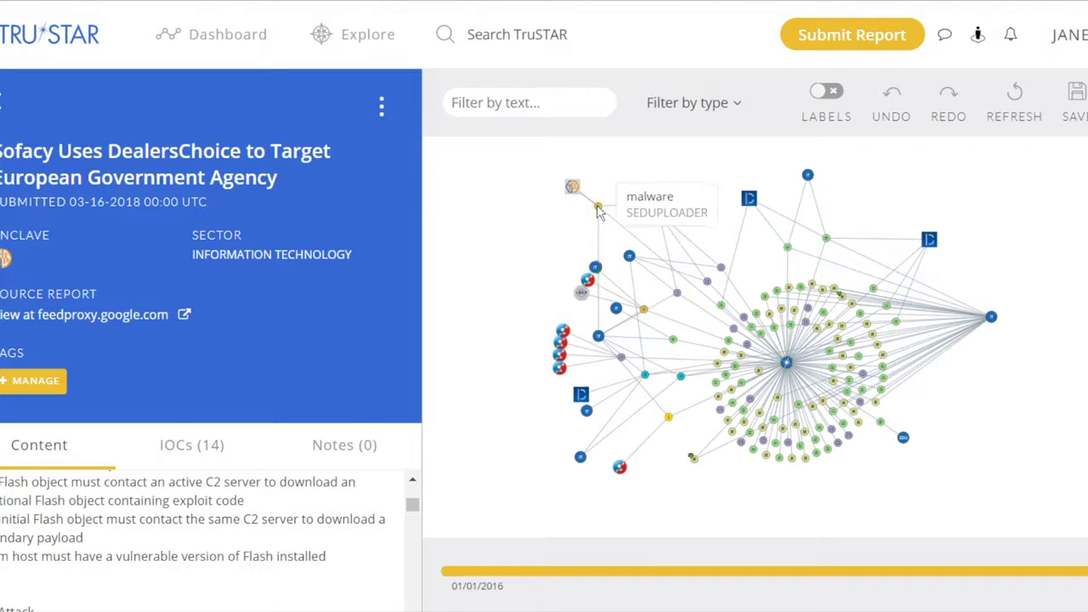
{"action": "left_click", "coordinate": [643, 265]}
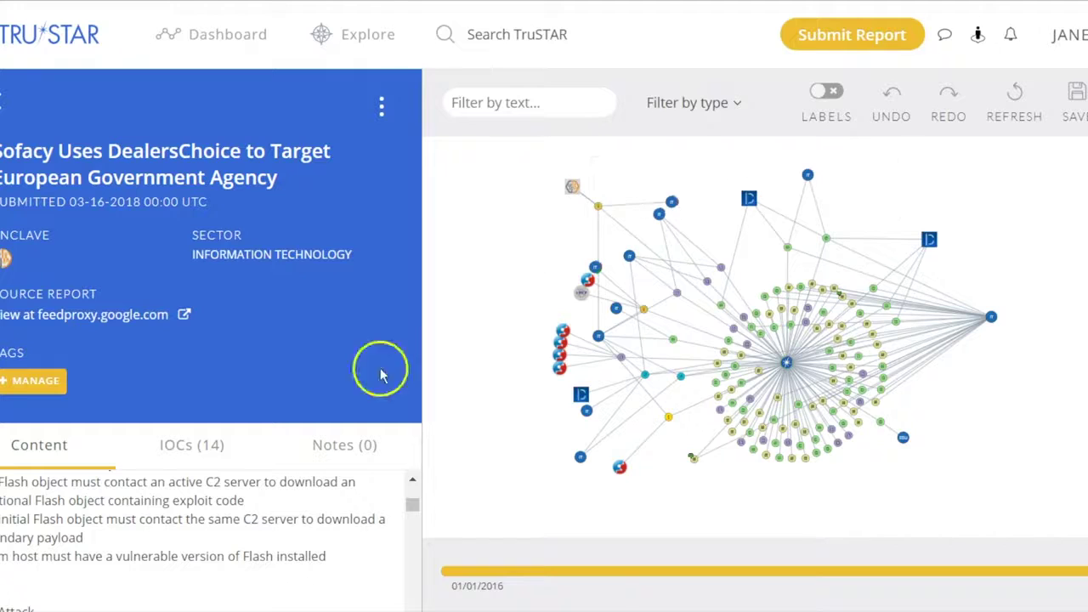
Step: Examine the Sofacy Uses DealersChoice report's IOCs by type, including its Software group
{"action": "left_click", "coordinate": [191, 445]}
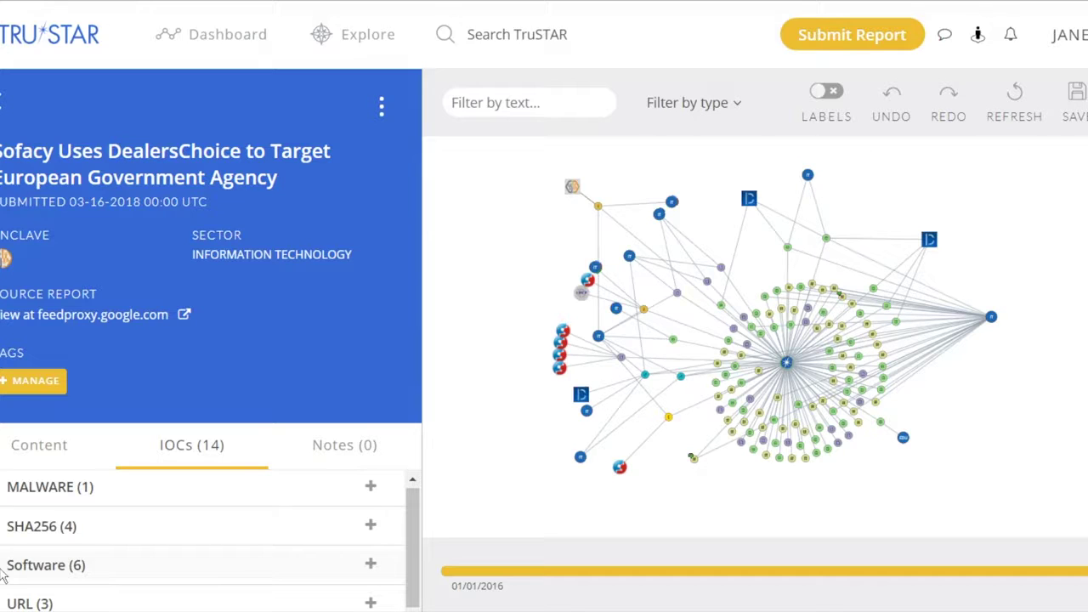
{"action": "left_click", "coordinate": [4, 571]}
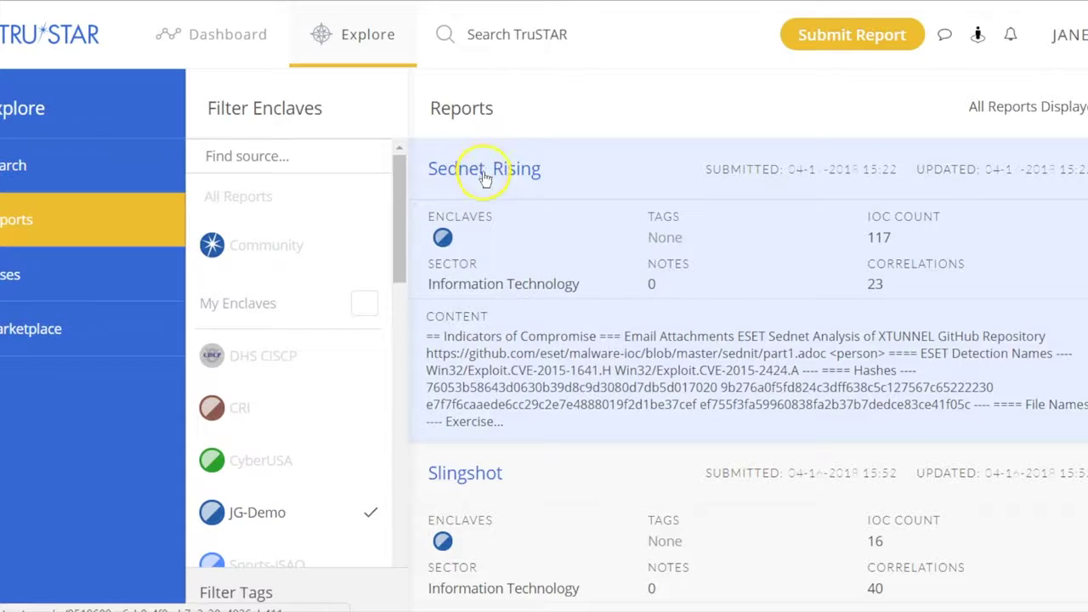
Step: Open the Sednet_Rising report from the JG-Demo enclave and show its notes beside the full correlation graph
{"action": "left_click", "coordinate": [482, 173]}
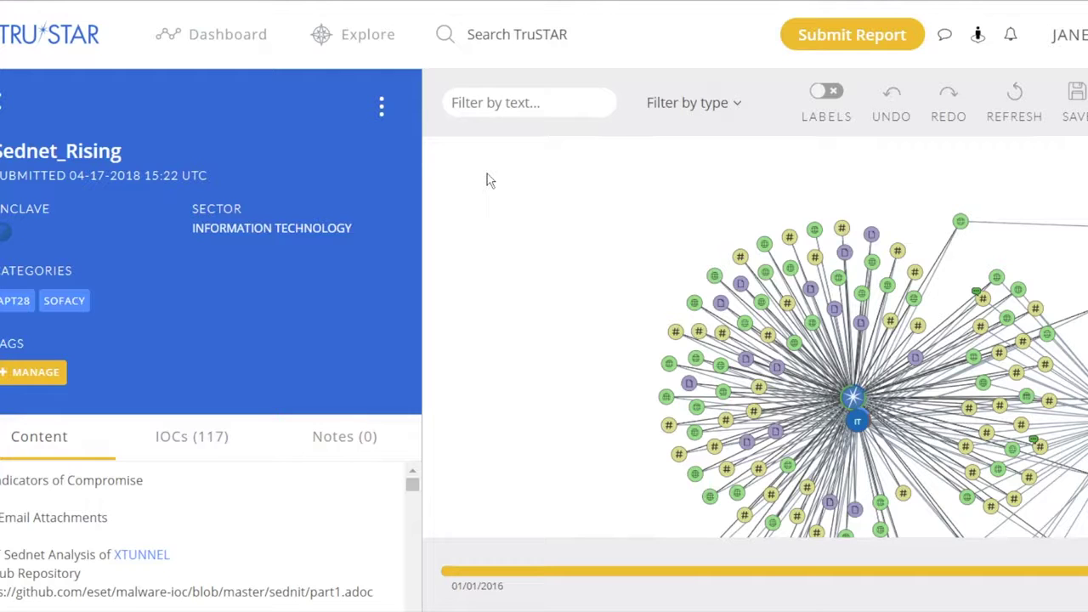
{"action": "left_click", "coordinate": [464, 189]}
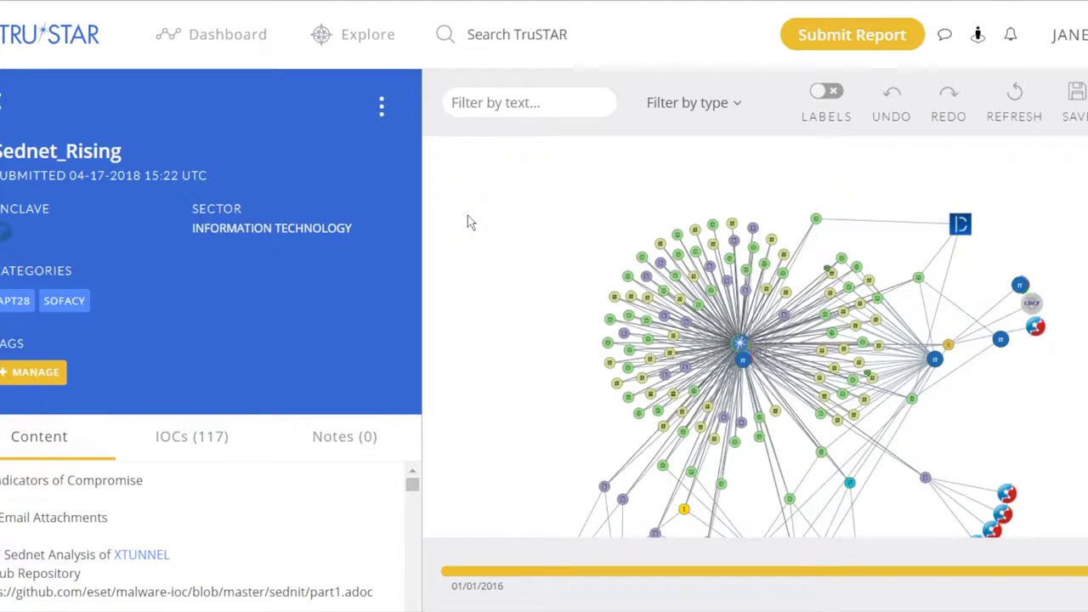
{"action": "left_click_drag", "start_coordinate": [461, 270], "coordinate": [522, 236]}
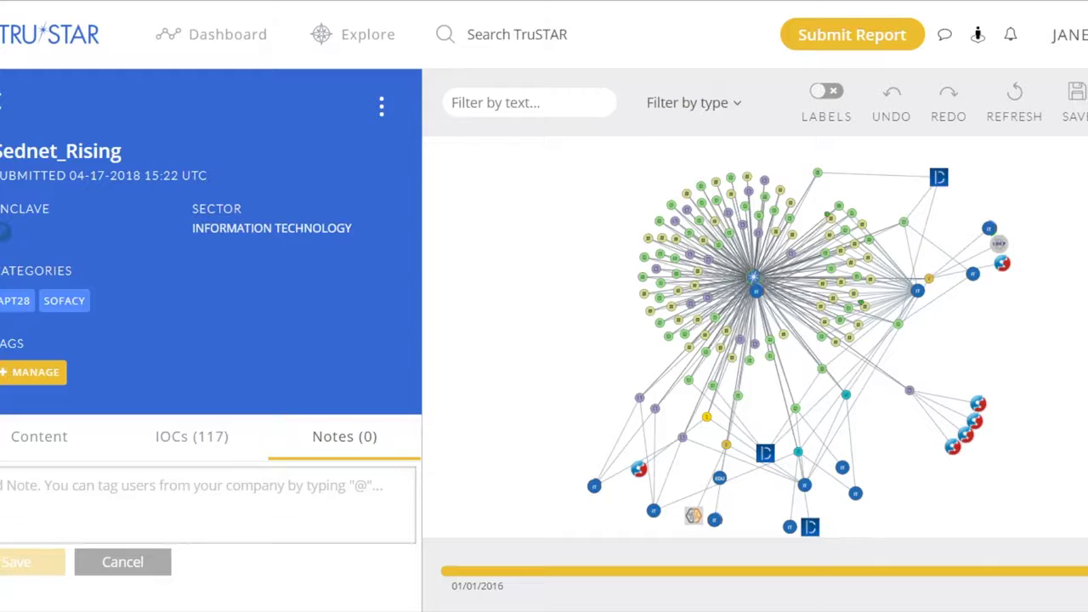
{"action": "left_click", "coordinate": [963, 495]}
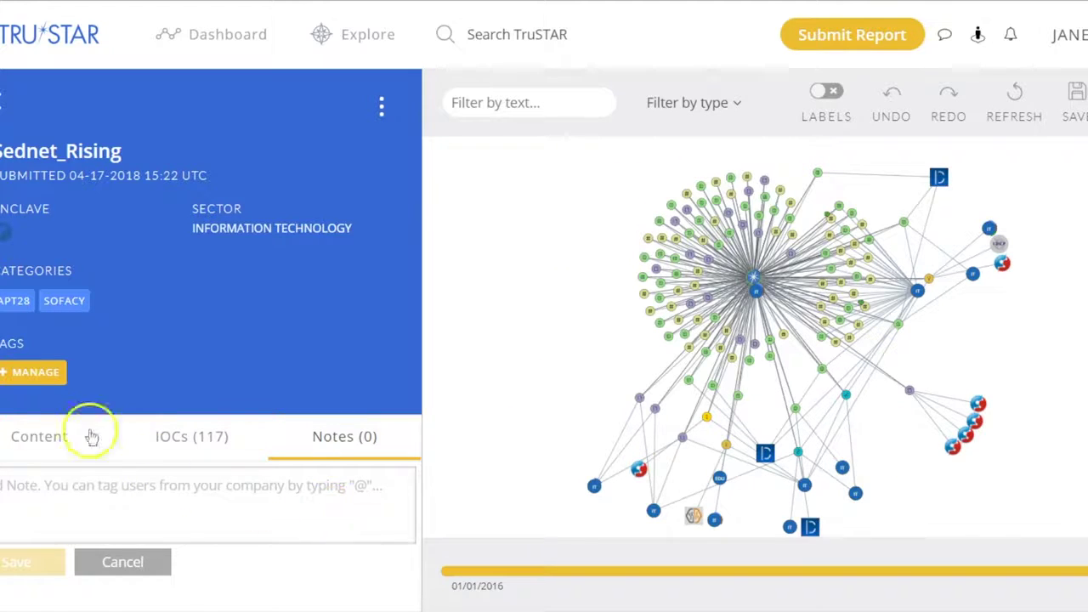
Step: Switch to the YaraRule file in Notepad and review the apt_sofacy_xtunnel rule's author, XAPS string, Xtunnel.exe string and condition
{"action": "key", "text": "alt+Tab"}
{"action": "left_click_drag", "start_coordinate": [676, 13], "coordinate": [519, 38]}
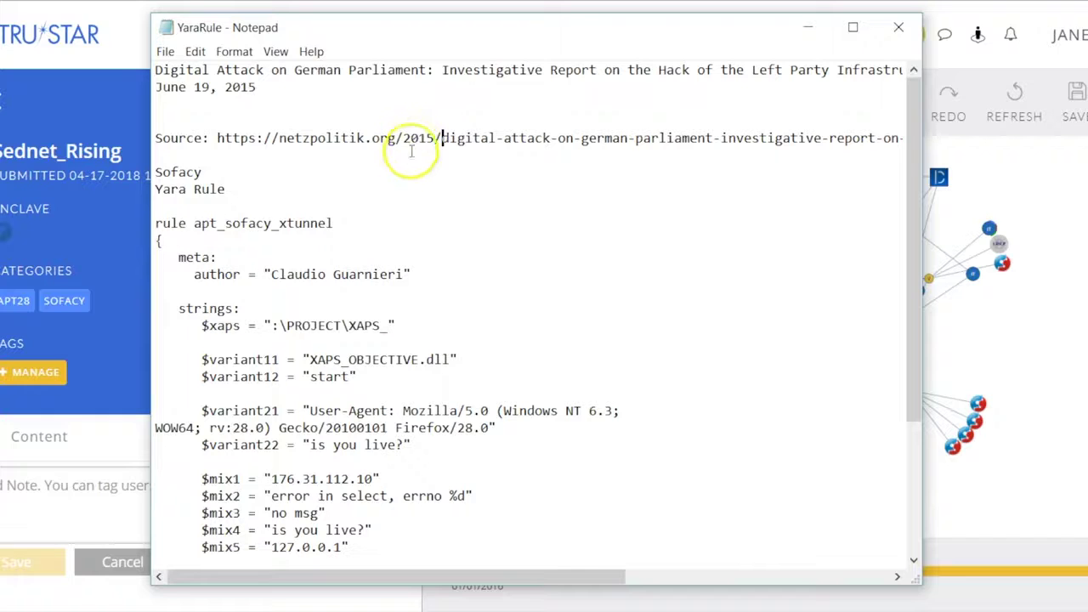
{"action": "left_click_drag", "start_coordinate": [271, 274], "coordinate": [406, 274]}
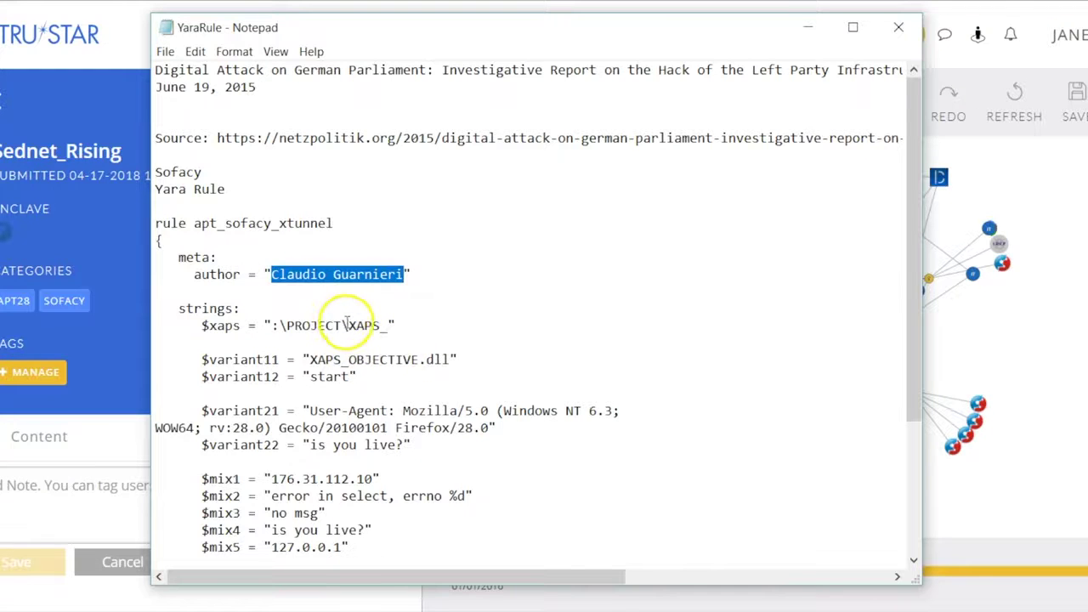
{"action": "left_click_drag", "start_coordinate": [348, 326], "coordinate": [380, 326]}
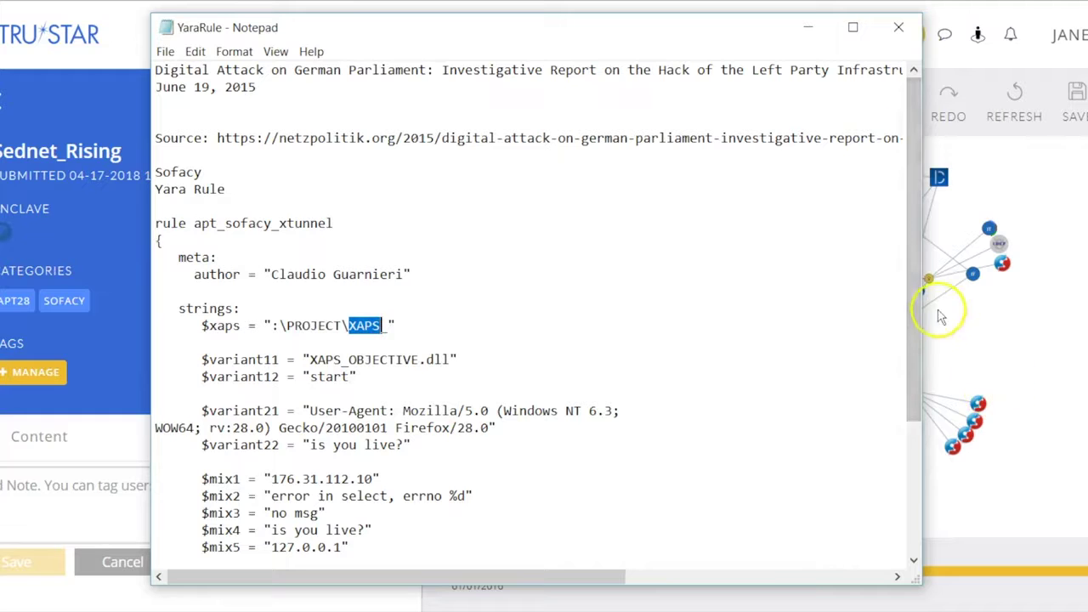
{"action": "left_click_drag", "start_coordinate": [909, 262], "coordinate": [906, 374]}
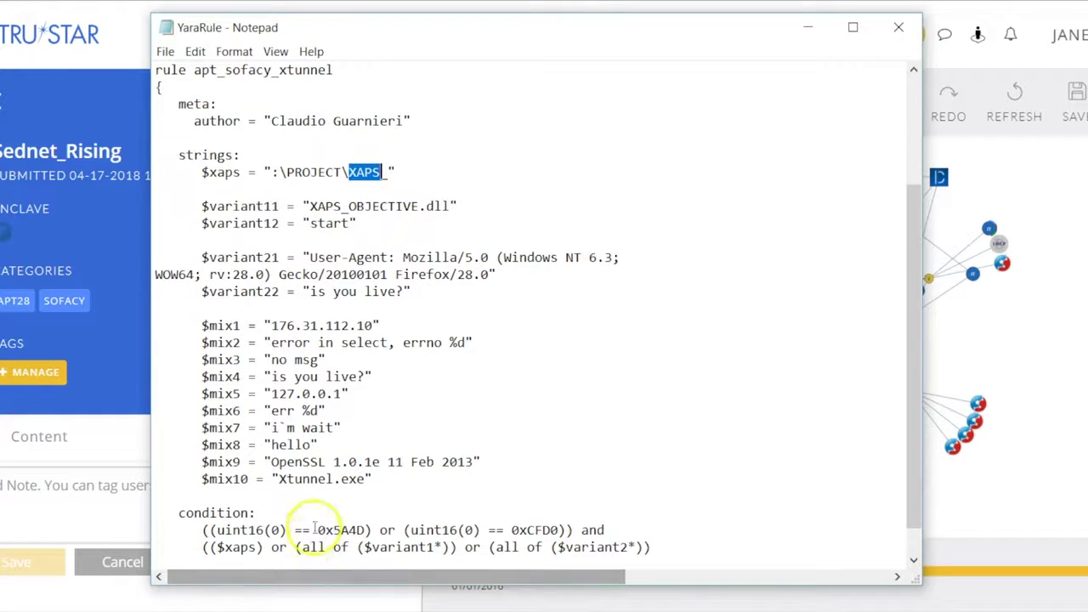
{"action": "left_click_drag", "start_coordinate": [278, 480], "coordinate": [366, 482]}
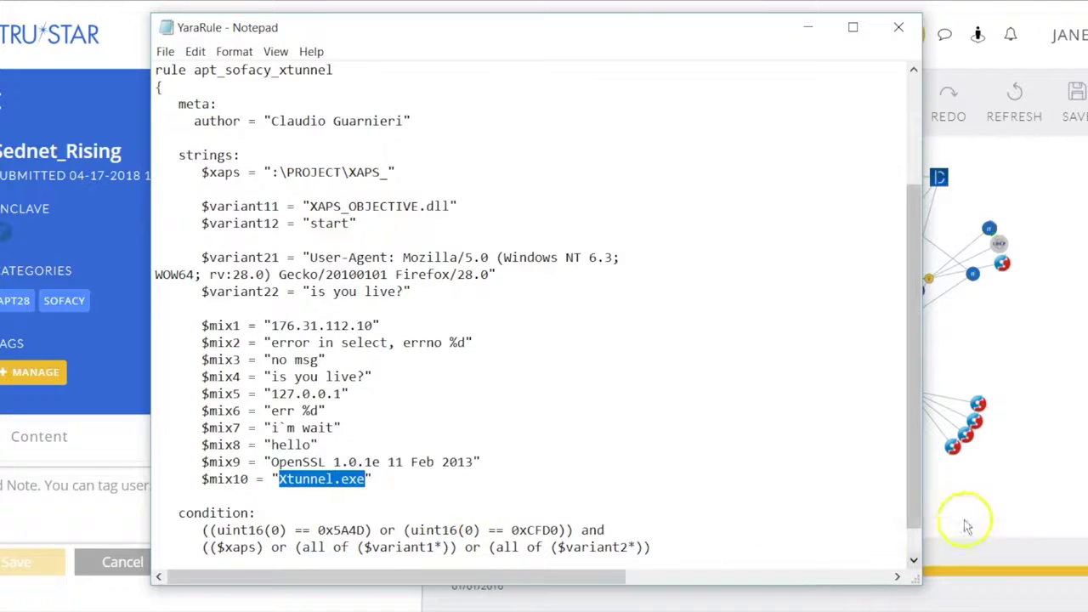
{"action": "left_click_drag", "start_coordinate": [918, 470], "coordinate": [931, 364]}
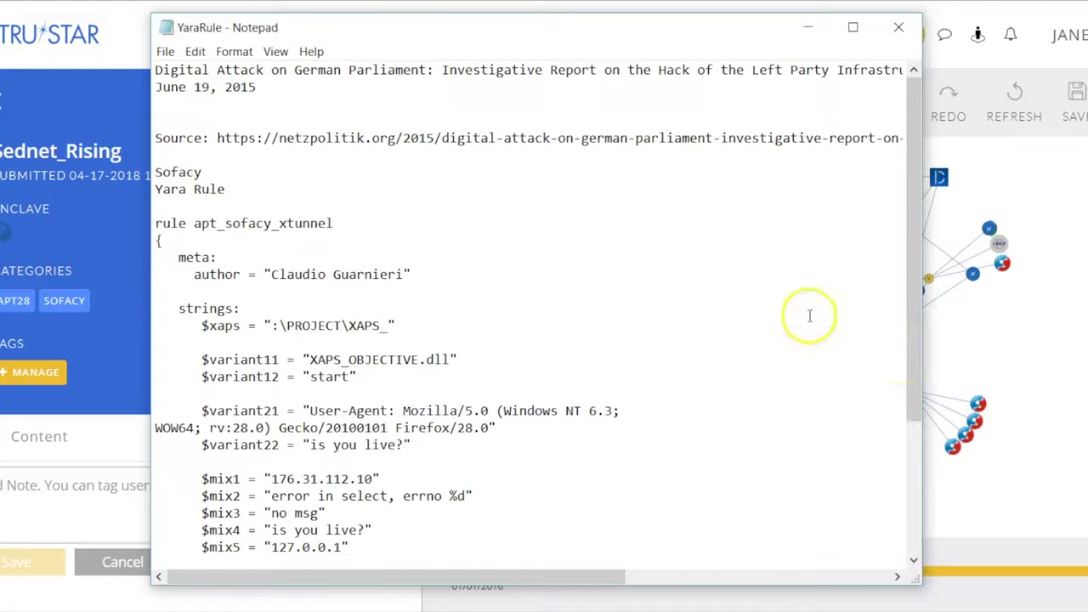
Step: Copy the entire YaraRule text, including the article heading and source link, and minimize Notepad
{"action": "left_click_drag", "start_coordinate": [157, 76], "coordinate": [350, 586]}
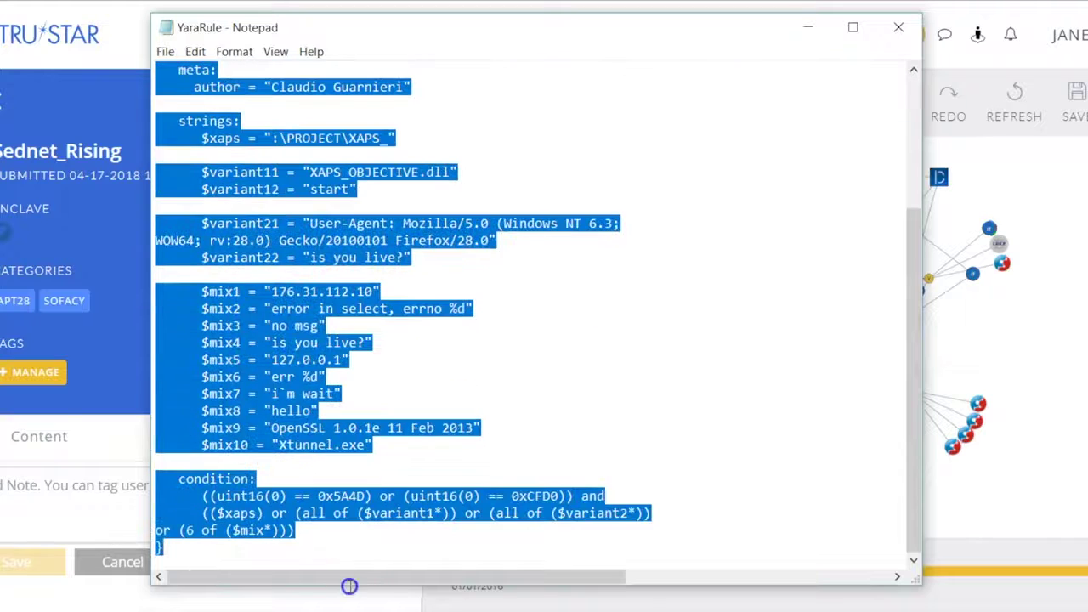
{"action": "right_click", "coordinate": [201, 320]}
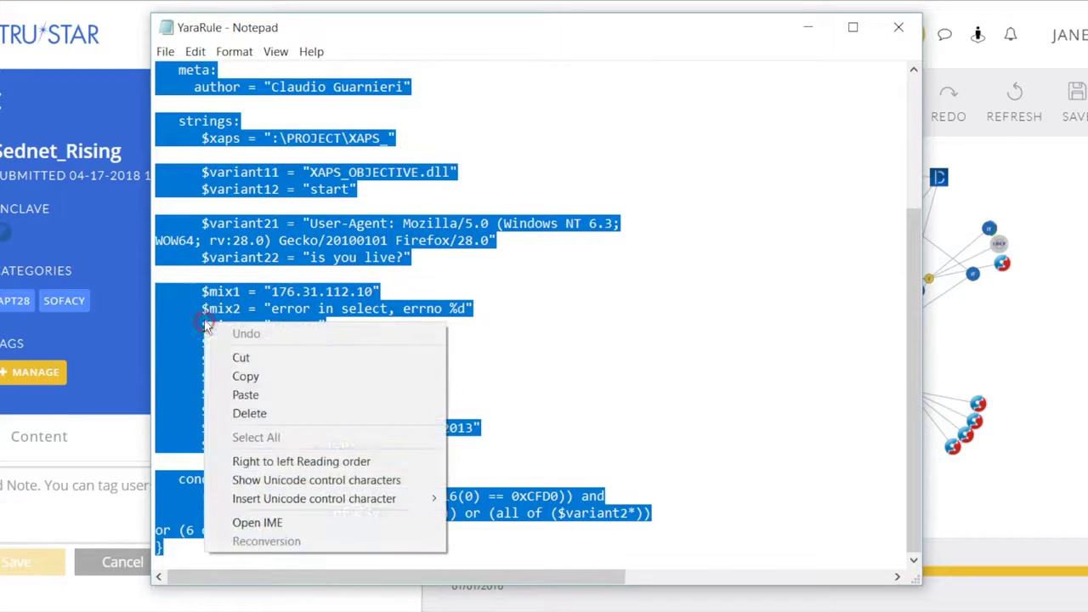
{"action": "left_click", "coordinate": [246, 376]}
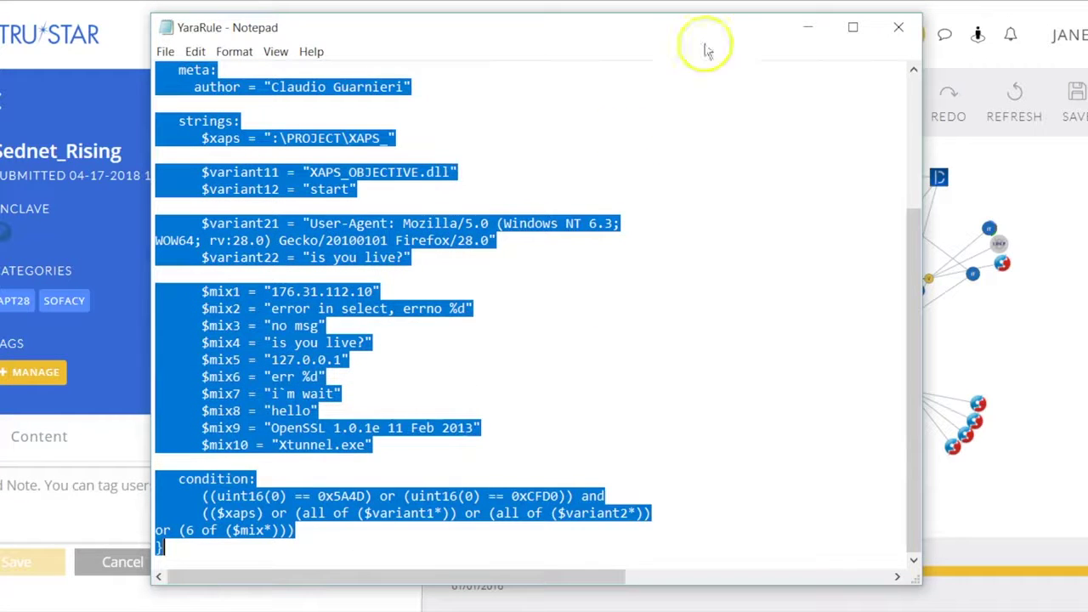
{"action": "left_click", "coordinate": [812, 27]}
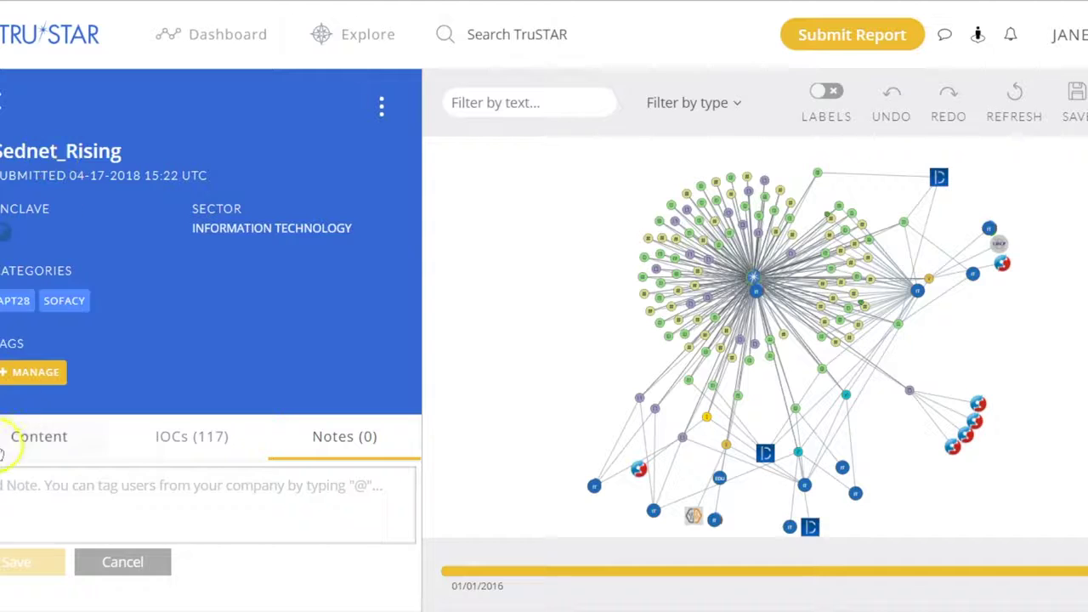
Step: Paste the copied Yara rule text into a new note on the Sednet_Rising report and save the note
{"action": "left_click", "coordinate": [22, 504]}
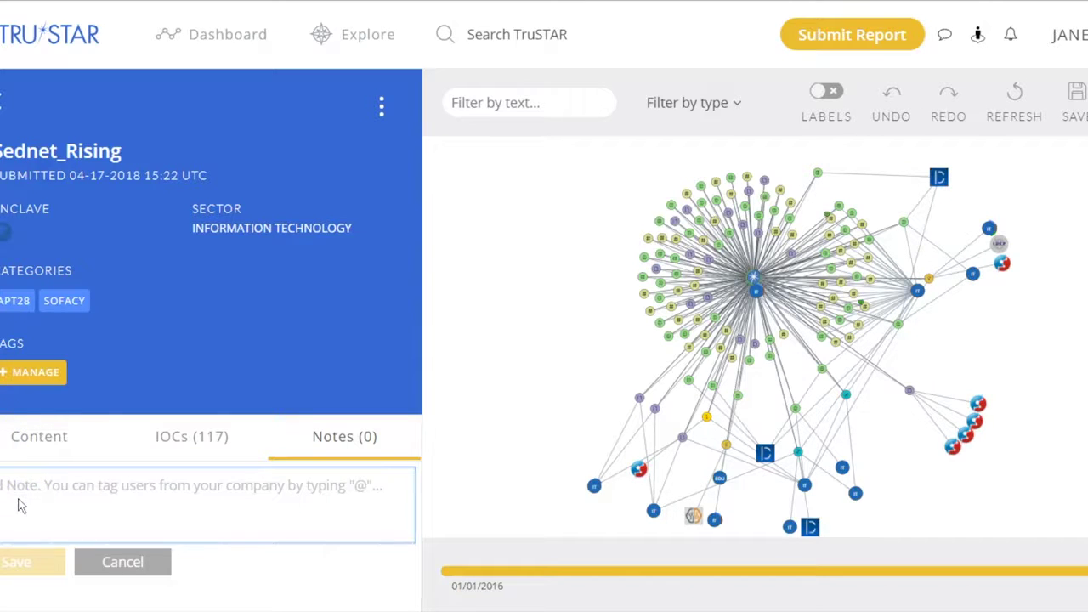
{"action": "key", "text": "ctrl+v"}
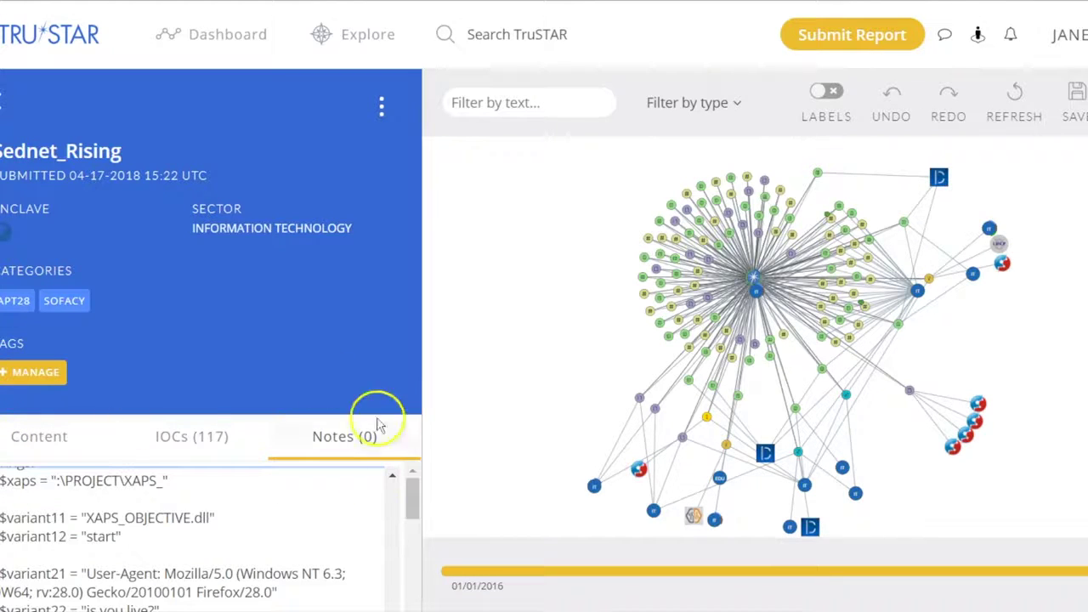
{"action": "left_click", "coordinate": [412, 528]}
{"action": "left_click_drag", "start_coordinate": [412, 527], "coordinate": [413, 596]}
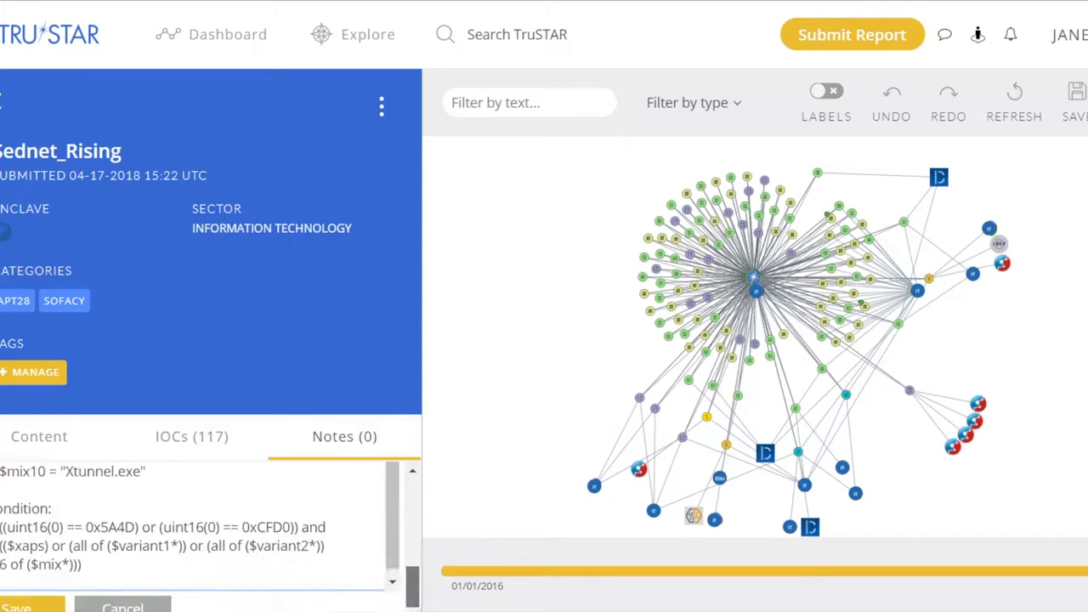
{"action": "left_click", "coordinate": [34, 605]}
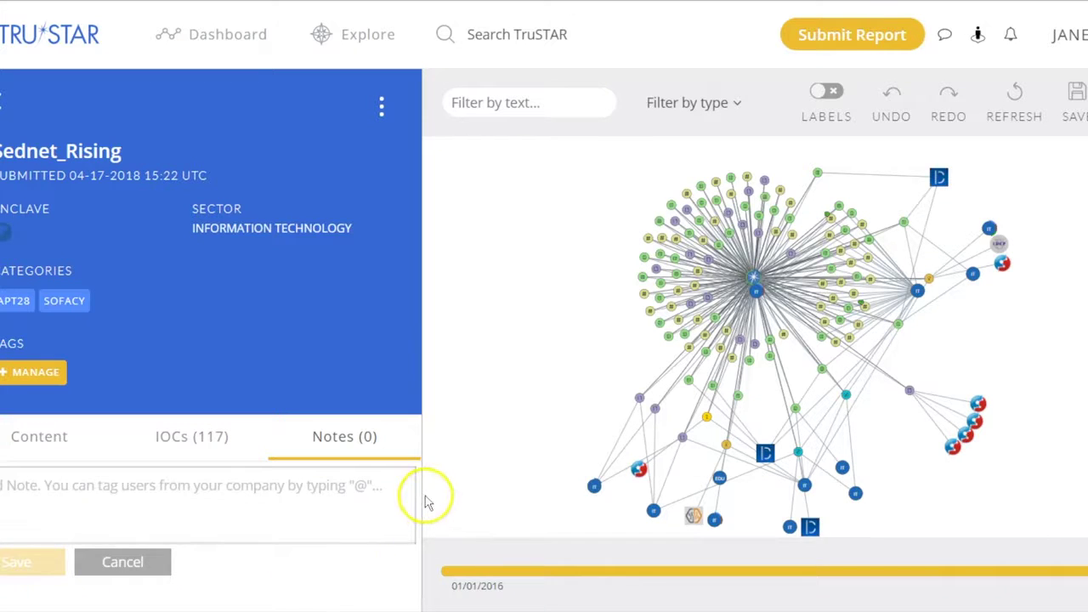
Step: Check the saved Yara rule note from its heading to its condition, and inspect the note marker on the report's graph node
{"action": "left_click", "coordinate": [348, 444]}
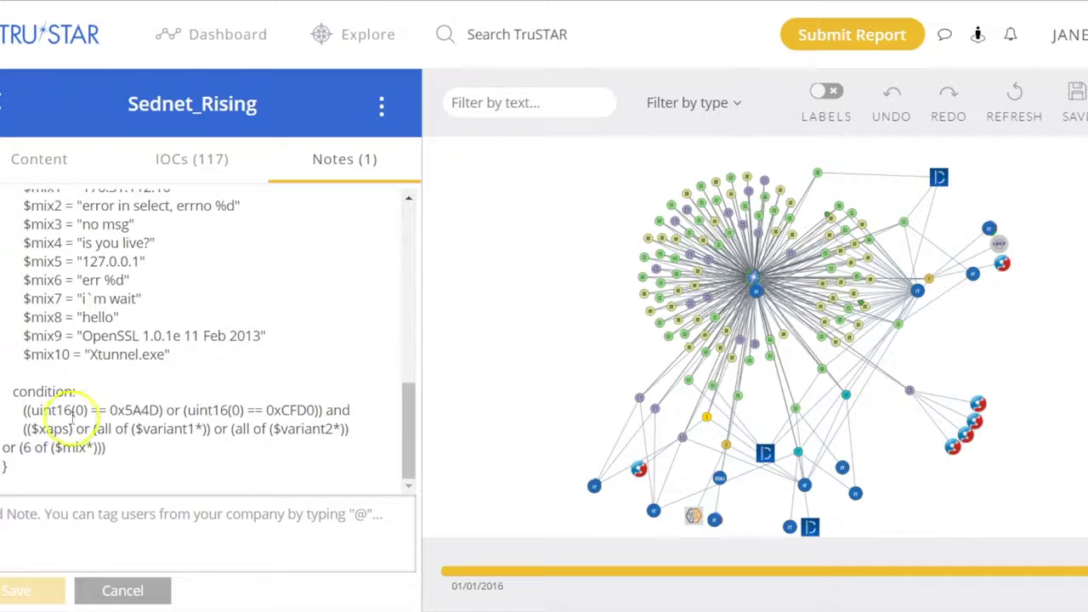
{"action": "left_click_drag", "start_coordinate": [411, 468], "coordinate": [396, 243]}
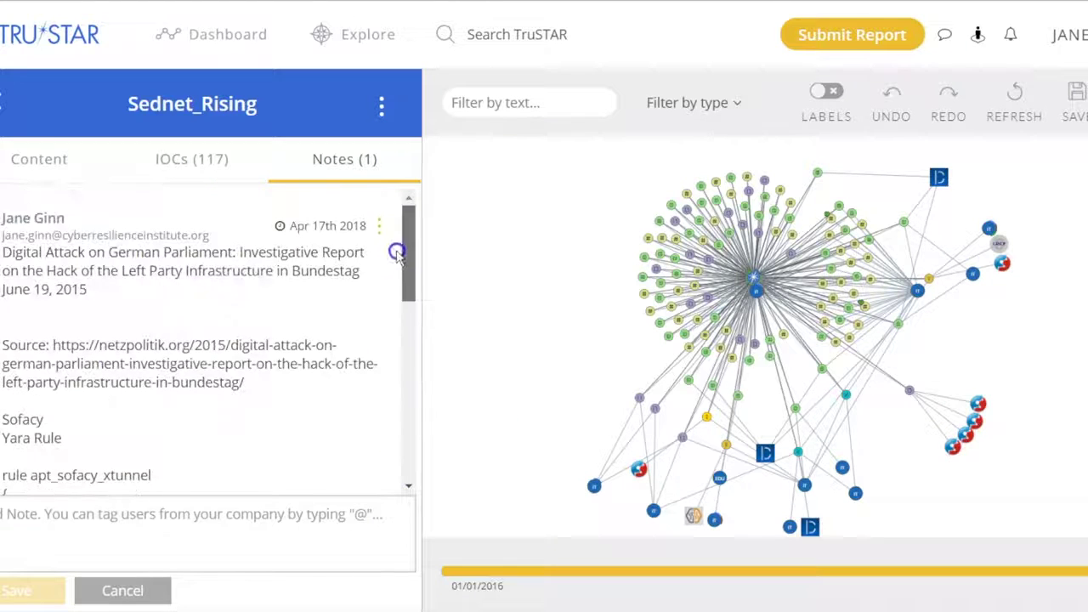
{"action": "scroll", "coordinate": [584, 272], "scroll_direction": "up", "scroll_amount": 3}
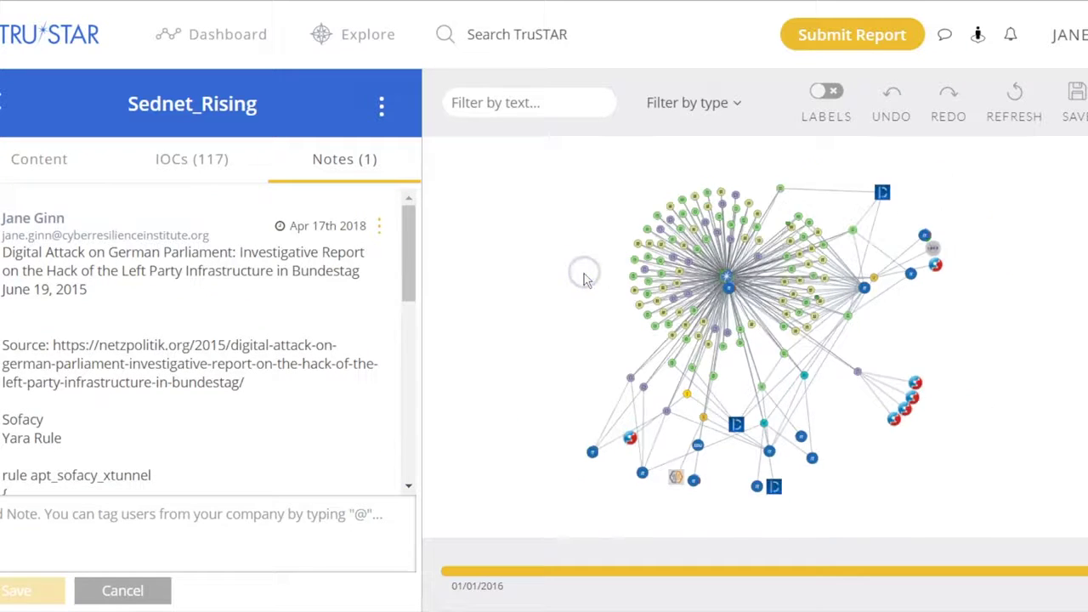
{"action": "left_click_drag", "start_coordinate": [598, 366], "coordinate": [440, 389]}
{"action": "left_click", "coordinate": [768, 273]}
{"action": "left_click", "coordinate": [724, 279]}
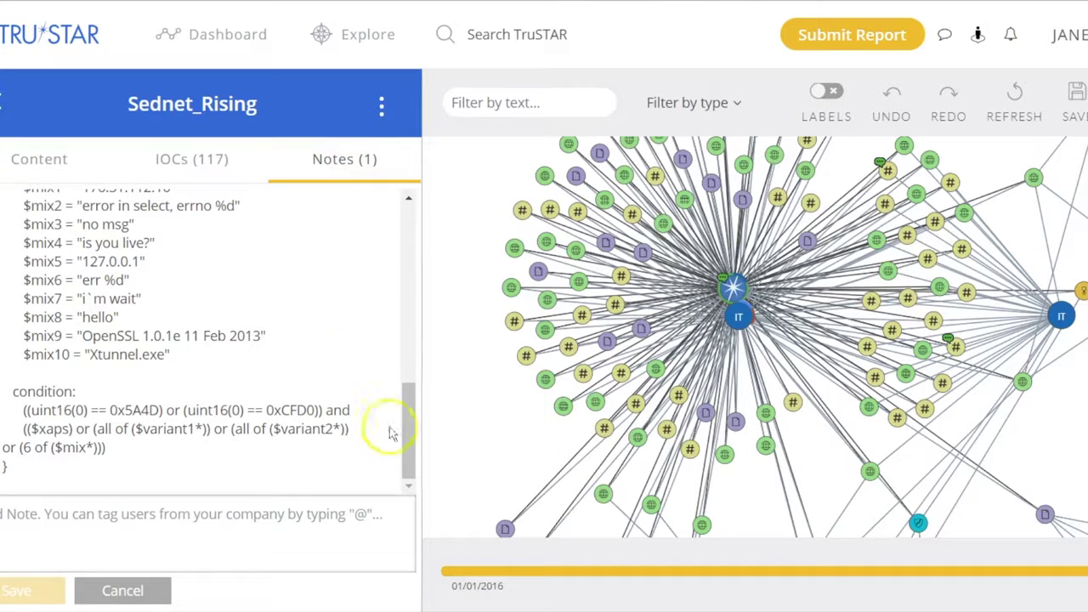
{"action": "mouse_move", "coordinate": [419, 446]}
{"action": "left_mouse_down"}
{"action": "mouse_move", "coordinate": [408, 456]}
{"action": "mouse_move", "coordinate": [413, 250]}
{"action": "mouse_move", "coordinate": [412, 457]}
{"action": "left_mouse_up"}
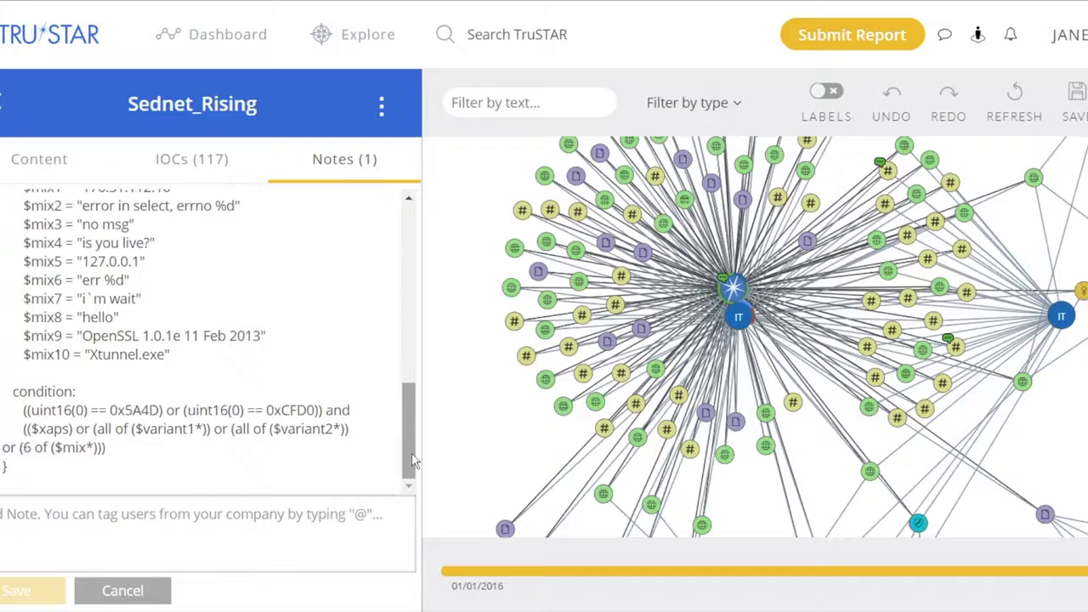
Step: Save the current Sednet_Rising graph as a case titled Sednit_Info_With_XTunnel_Yara
{"action": "left_click", "coordinate": [810, 459]}
{"action": "left_click_drag", "start_coordinate": [810, 459], "coordinate": [827, 494]}
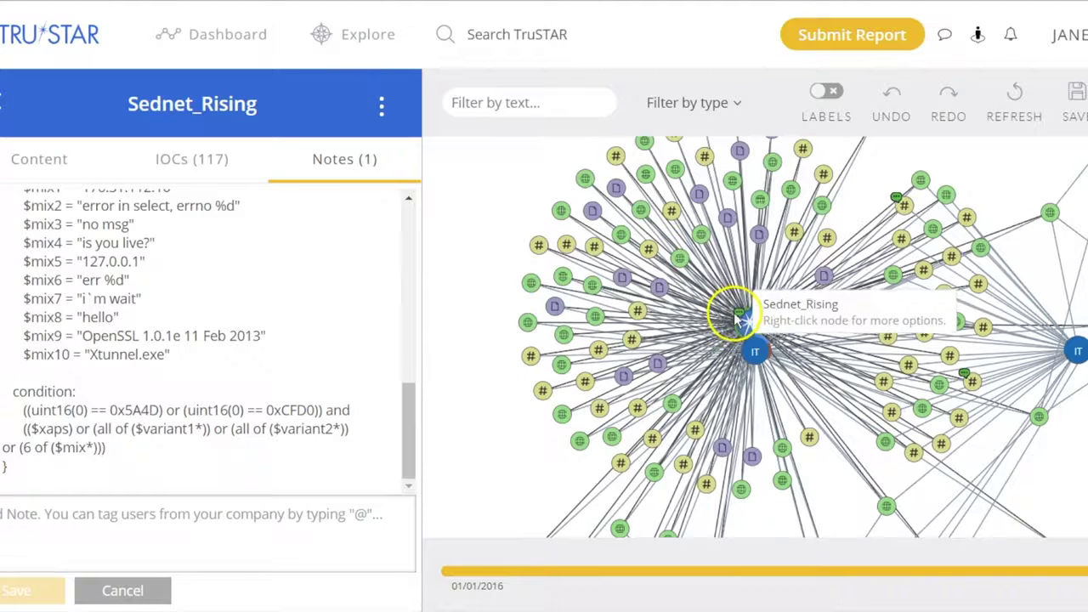
{"action": "left_click", "coordinate": [1078, 95]}
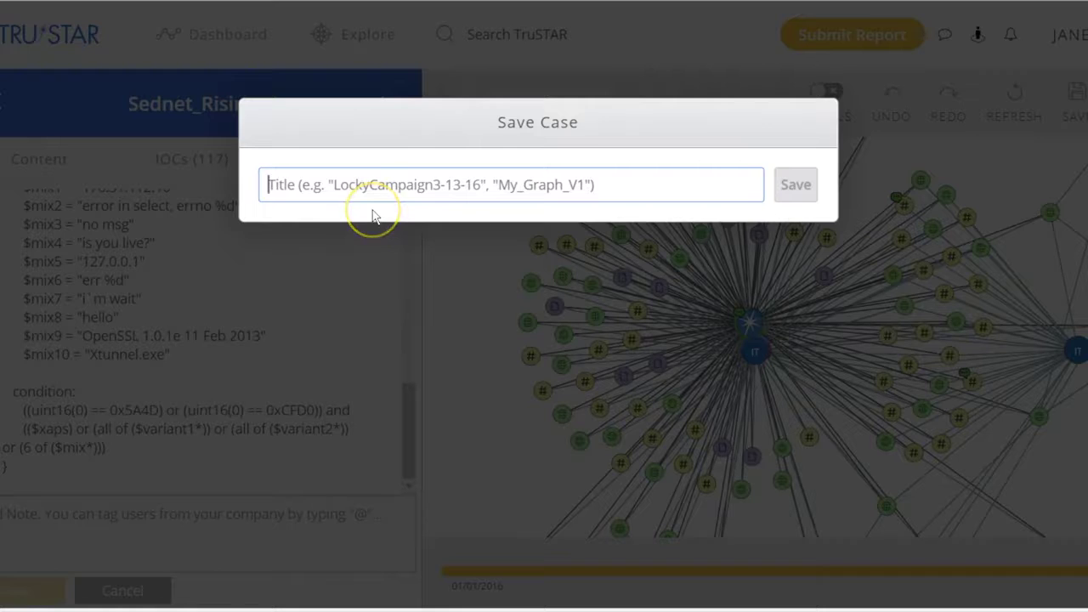
{"action": "type", "text": "Sednit_"}
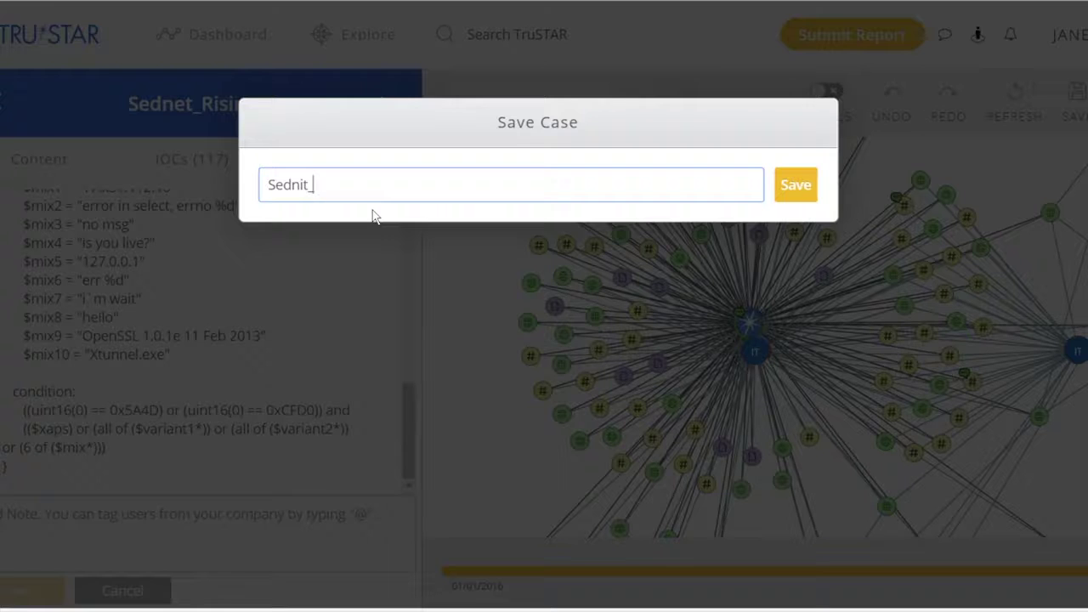
{"action": "type", "text": "Info_With_XTunnel"}
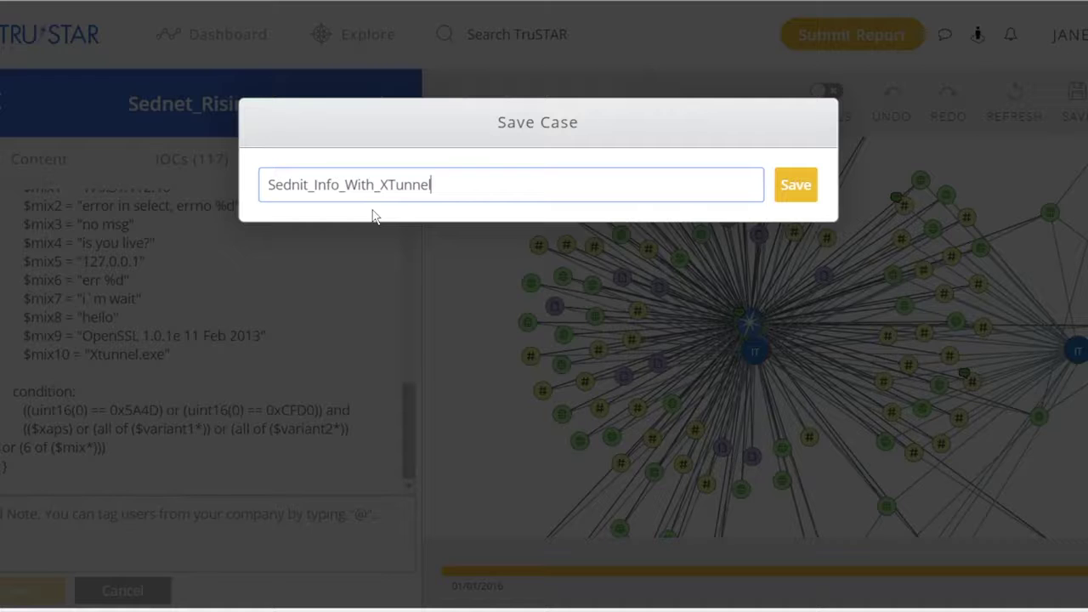
{"action": "type", "text": "_Yara"}
{"action": "left_click", "coordinate": [791, 187]}
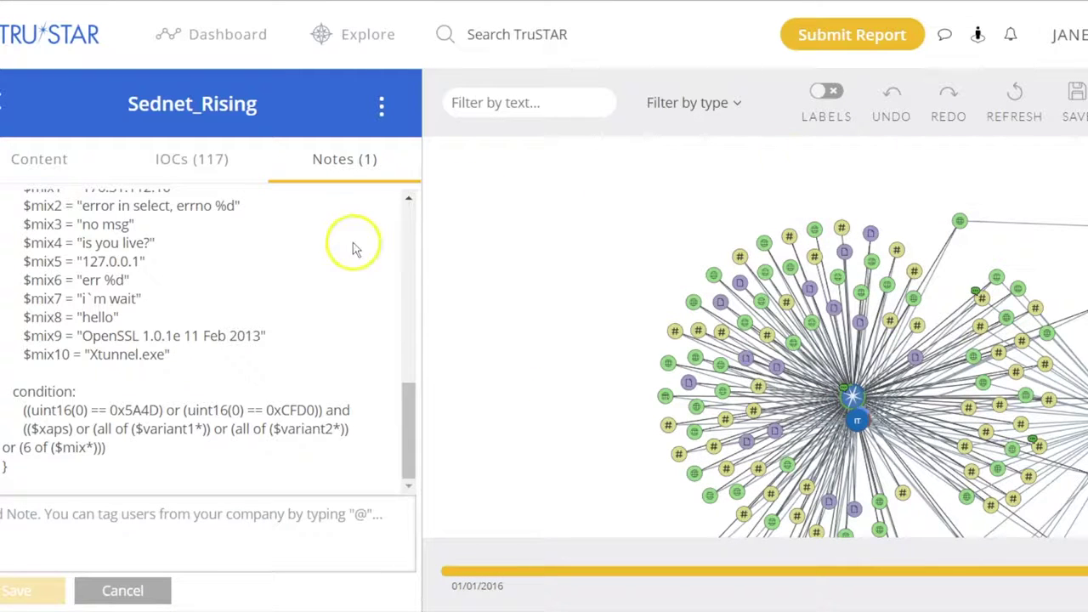
Step: Open the Sednit_Info_With_XTunnel_Yara case from the saved cases to check its graph, and return to the case list
{"action": "left_click", "coordinate": [380, 47]}
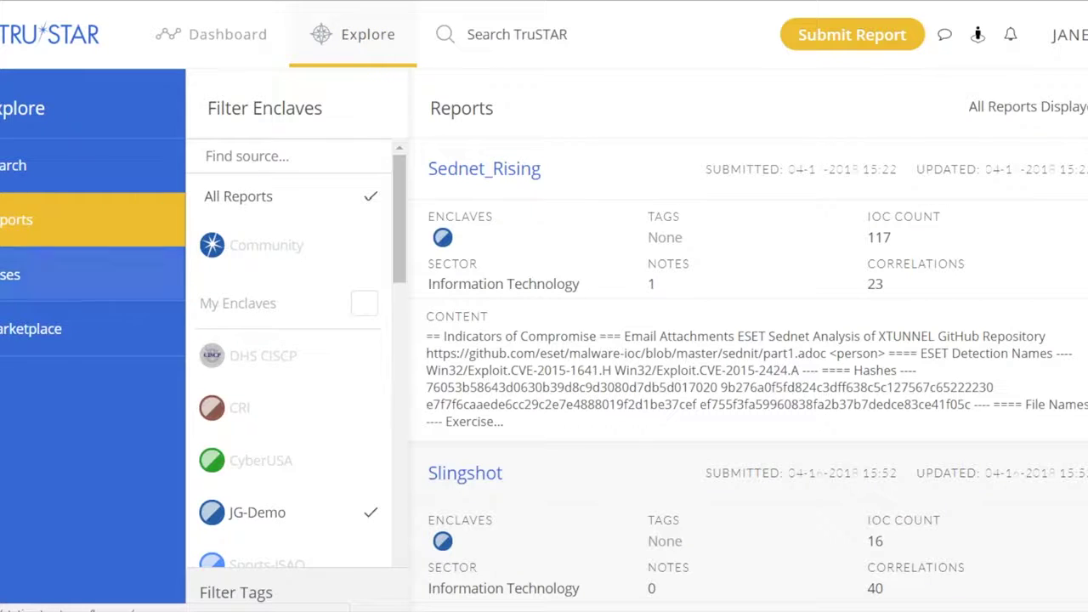
{"action": "left_click", "coordinate": [58, 292]}
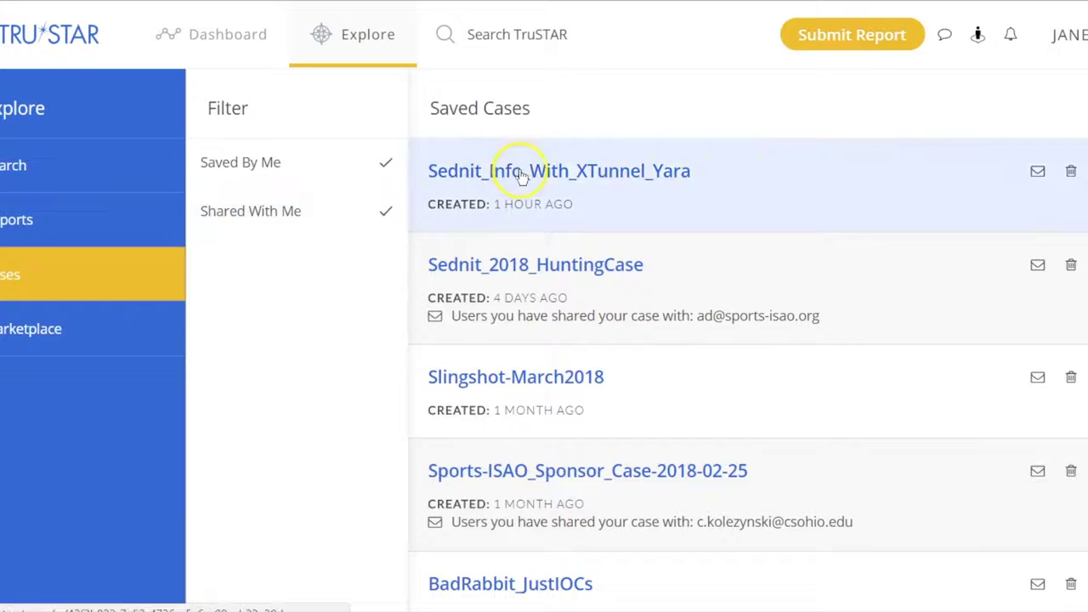
{"action": "left_click", "coordinate": [520, 174]}
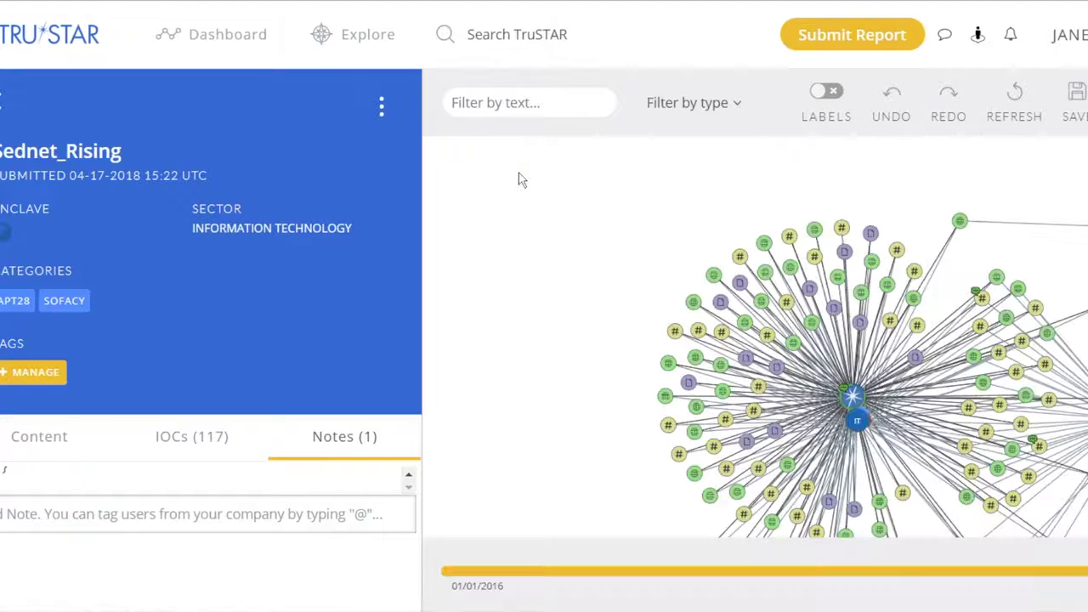
{"action": "left_click", "coordinate": [3, 97]}
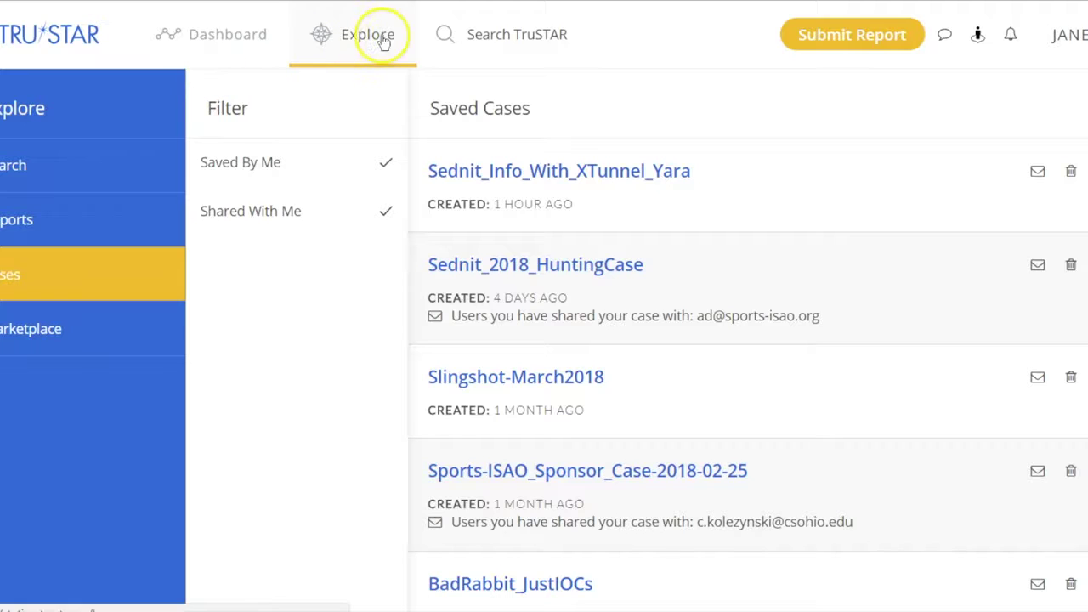
Step: Share the Sednit_Info_With_XTunnel_Yara case with the suggested colleague's e-mail address, adding the message "Take a look."
{"action": "left_click", "coordinate": [1039, 173]}
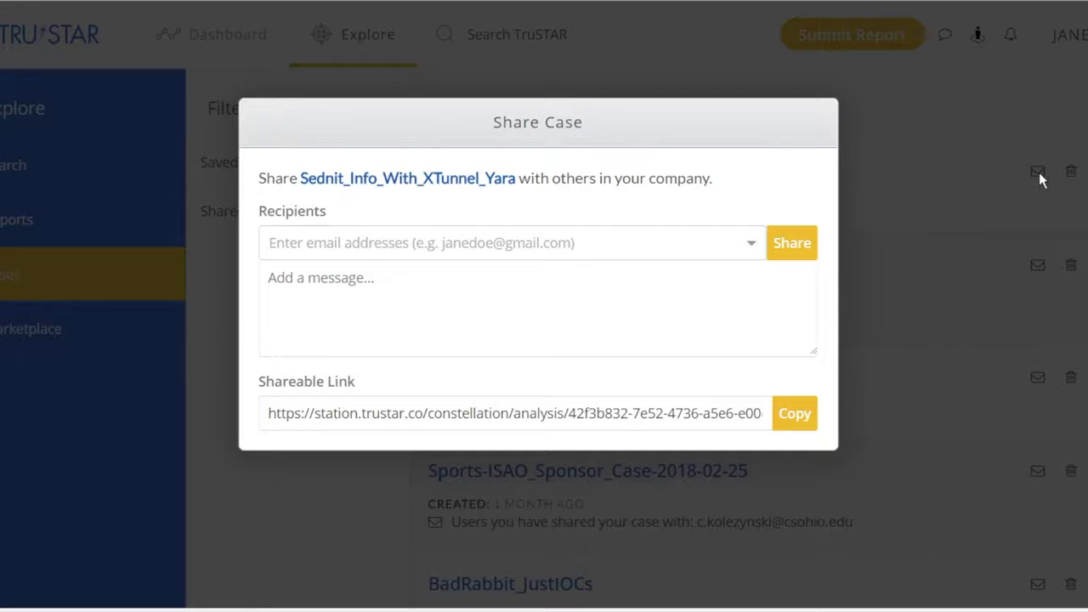
{"action": "left_click", "coordinate": [296, 252]}
{"action": "left_click", "coordinate": [310, 282]}
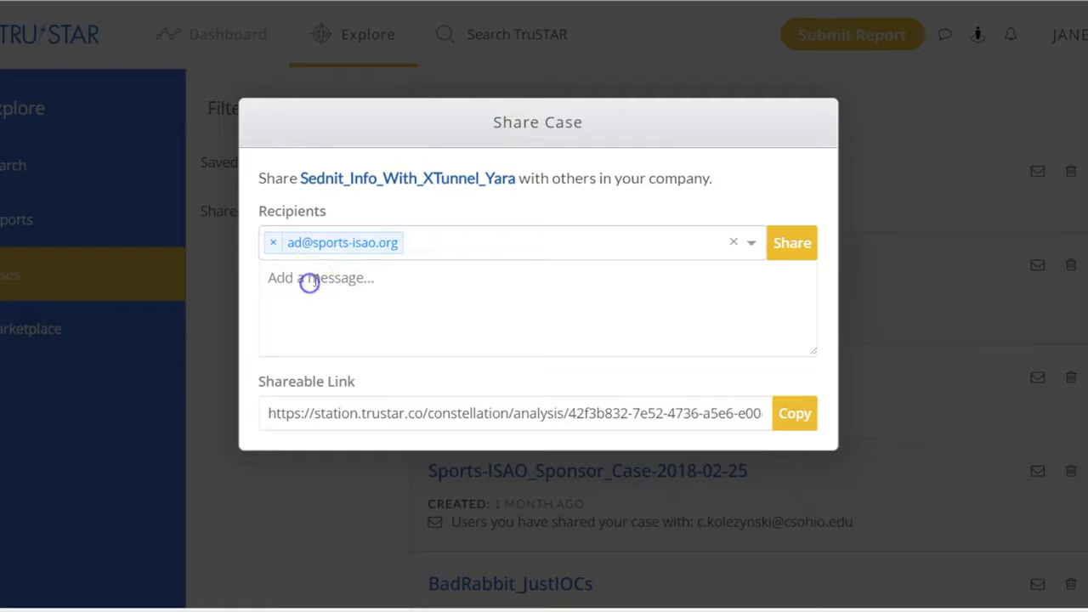
{"action": "left_click", "coordinate": [312, 281]}
{"action": "type", "text": "Take a"}
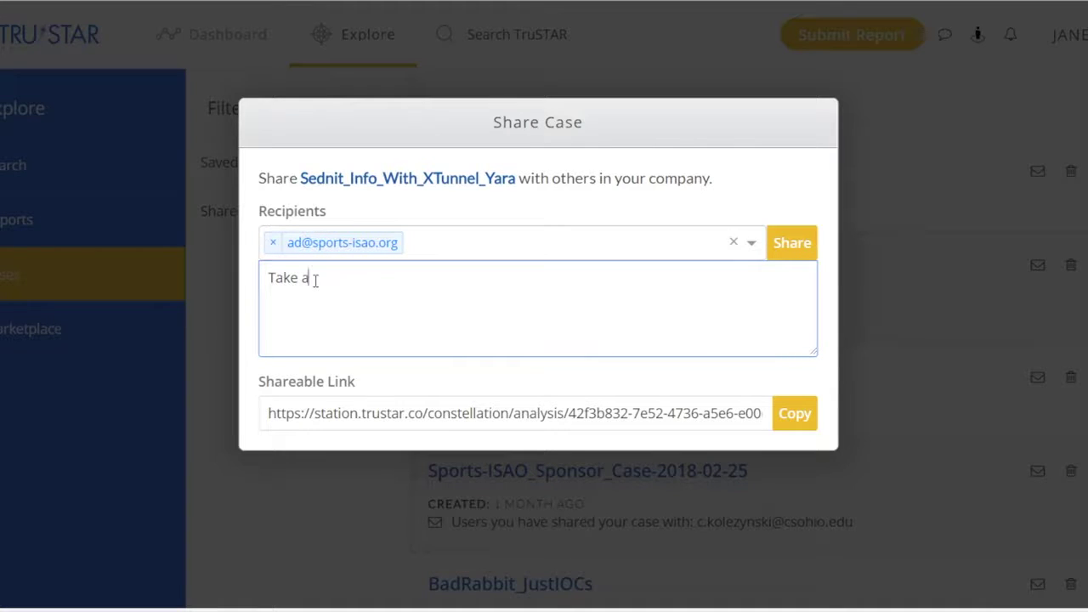
{"action": "type", "text": " look."}
{"action": "left_click", "coordinate": [804, 244]}
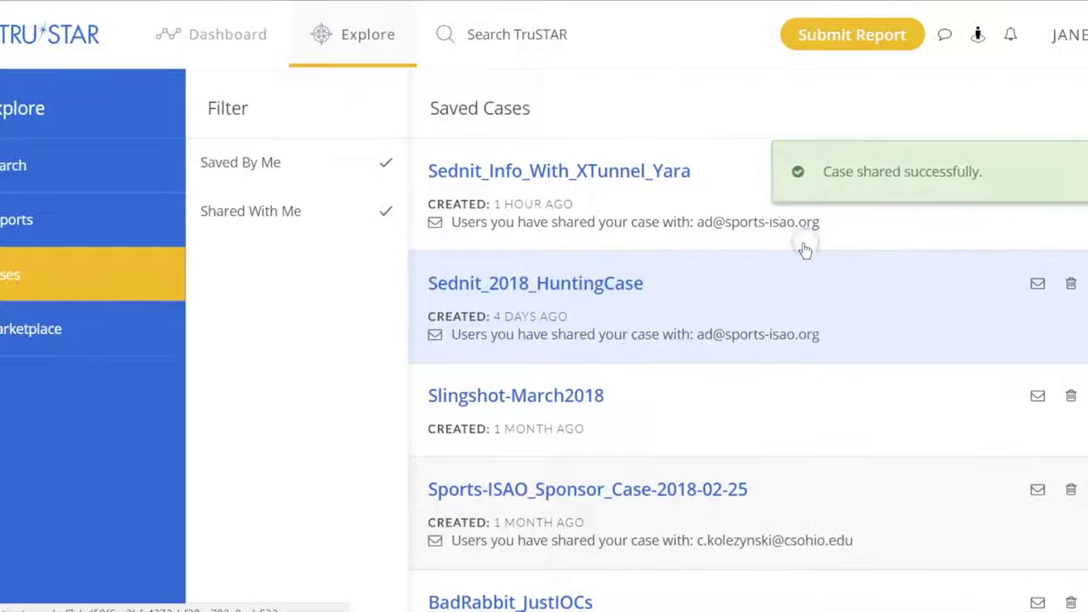